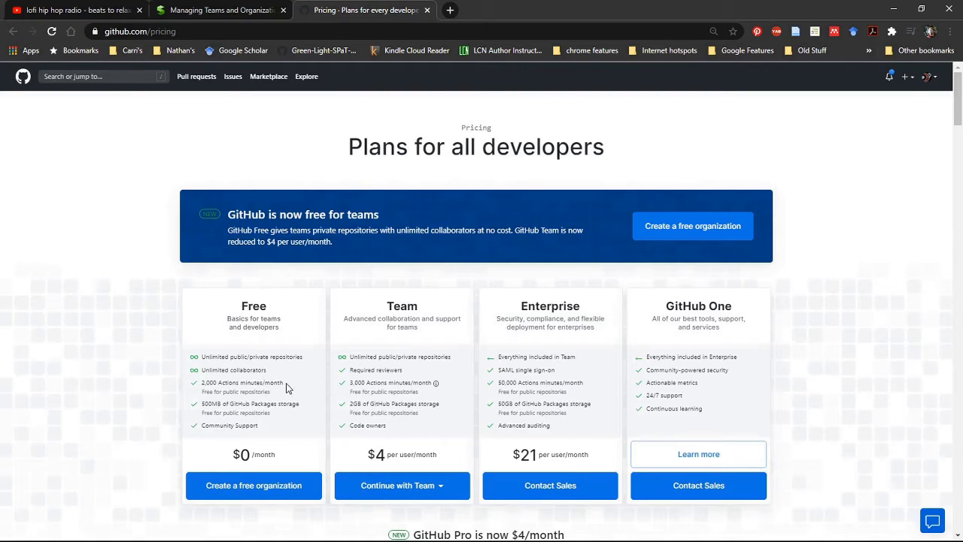
Review the Free plan's storage allowance and start creating a free organization from that plan.
left_click_drag(286, 383, 202, 404)
left_click(297, 411)
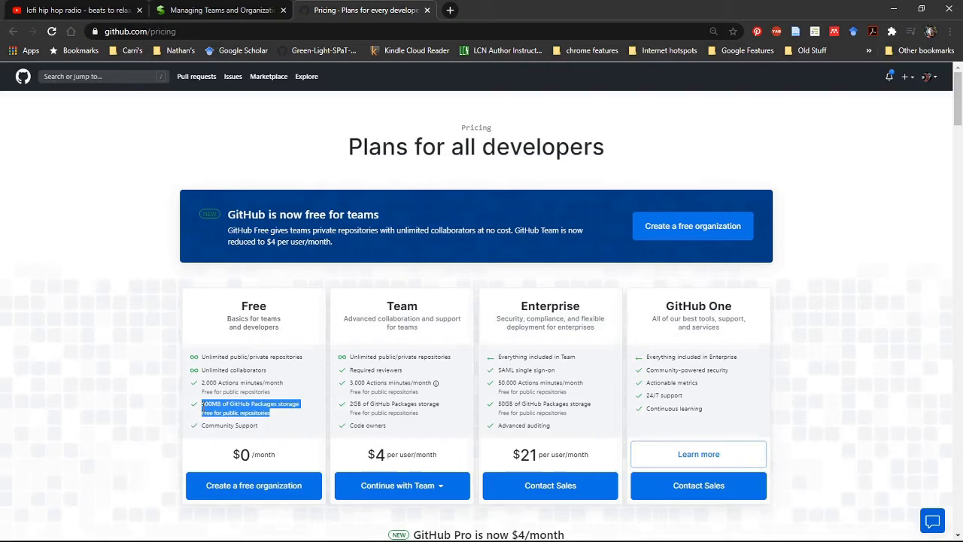
left_click(203, 407)
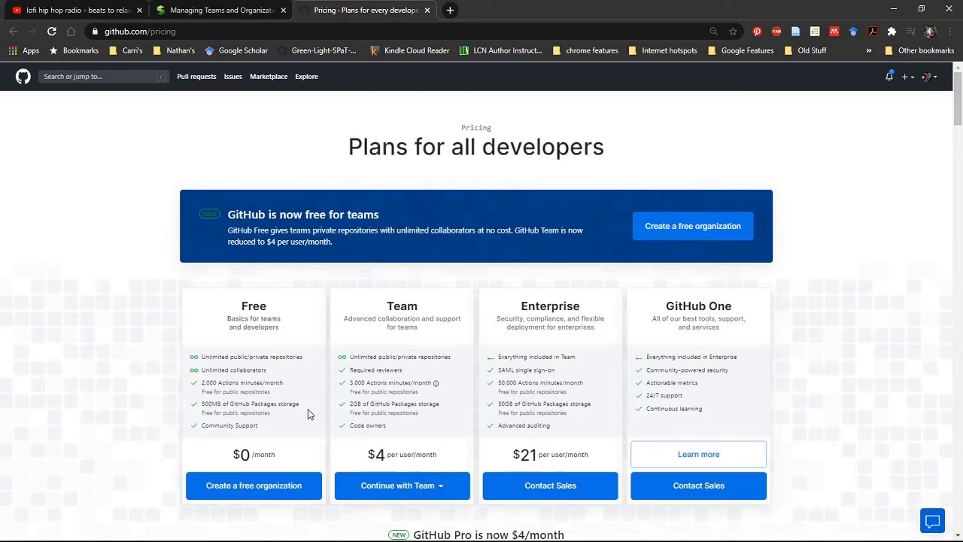
left_click(273, 490)
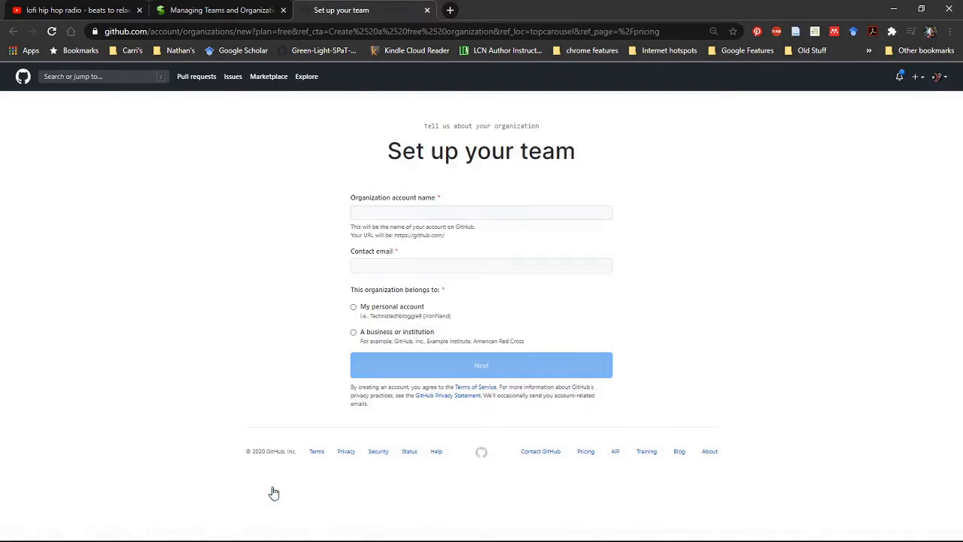
Fill in the contact email from the saved suggestion and clear the organization account name.
left_click(435, 265)
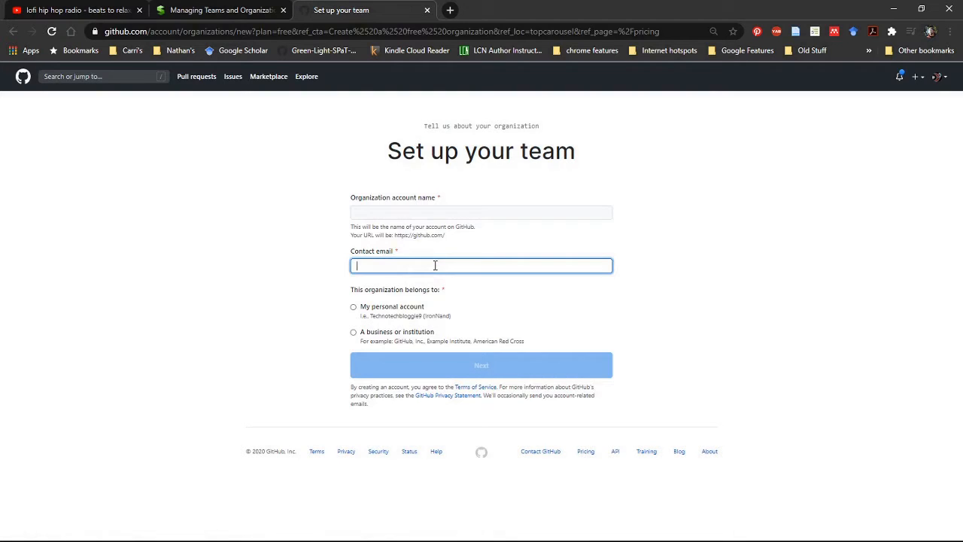
left_click(408, 293)
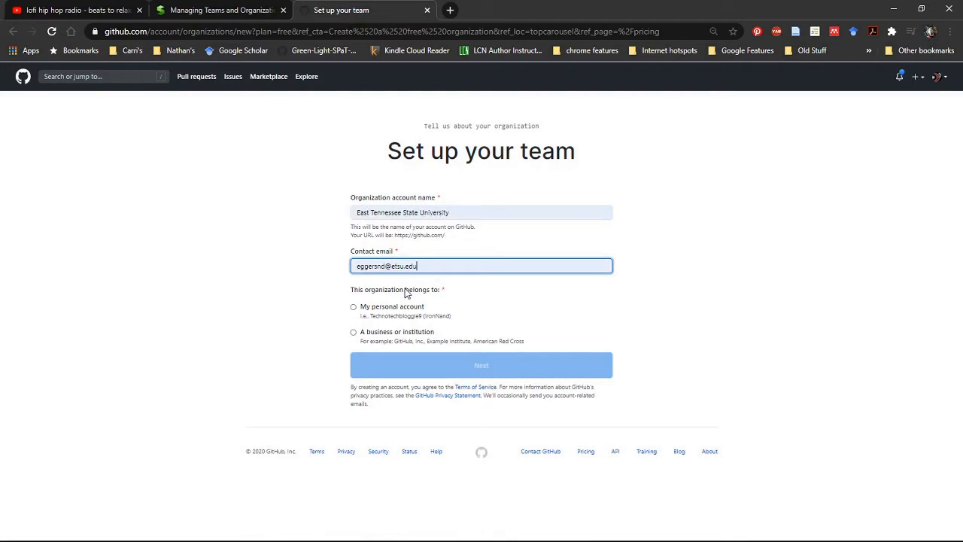
left_click(470, 212)
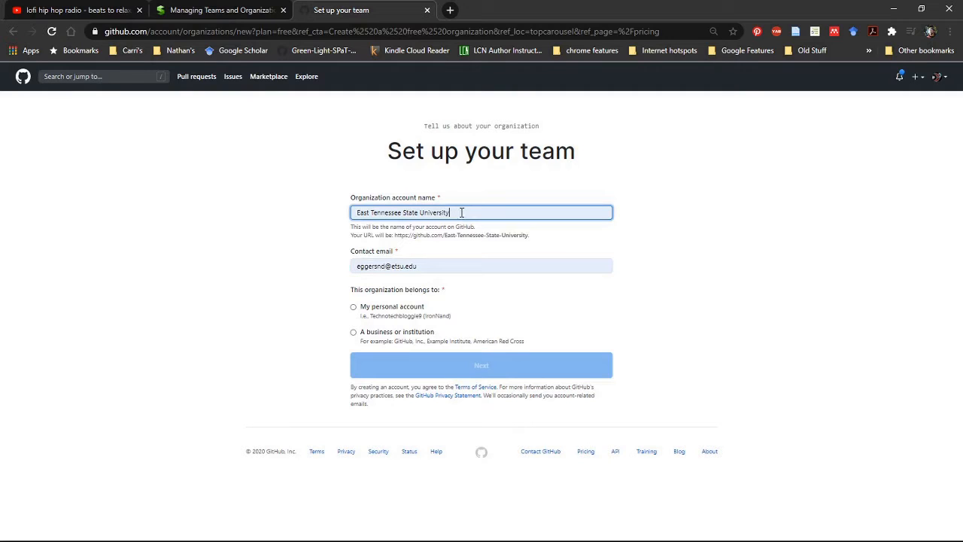
left_click_drag(461, 212, 307, 212)
key("BackSpace")
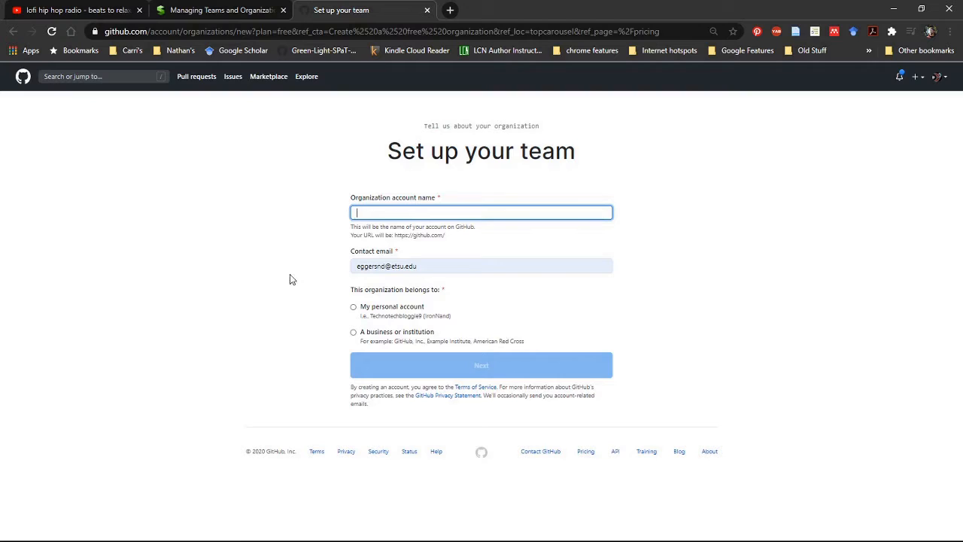
Assign the organization to the personal account, name it AdeptTestBridge, and submit the team setup form.
left_click(353, 307)
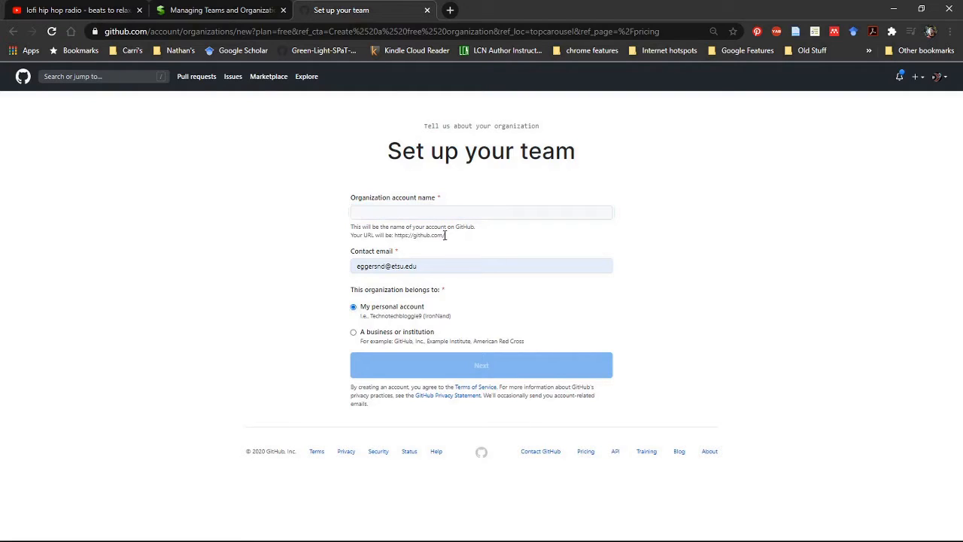
left_click(447, 207)
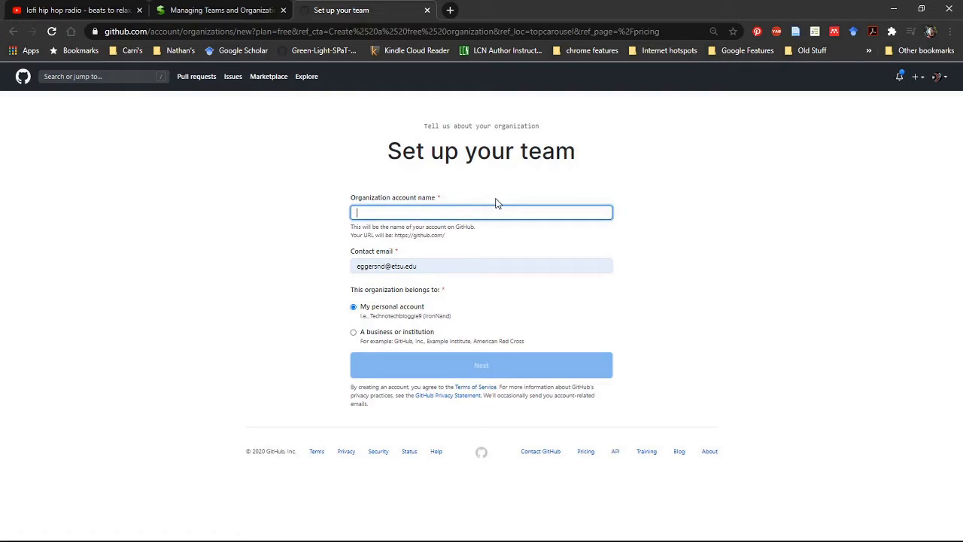
type("TestBridge")
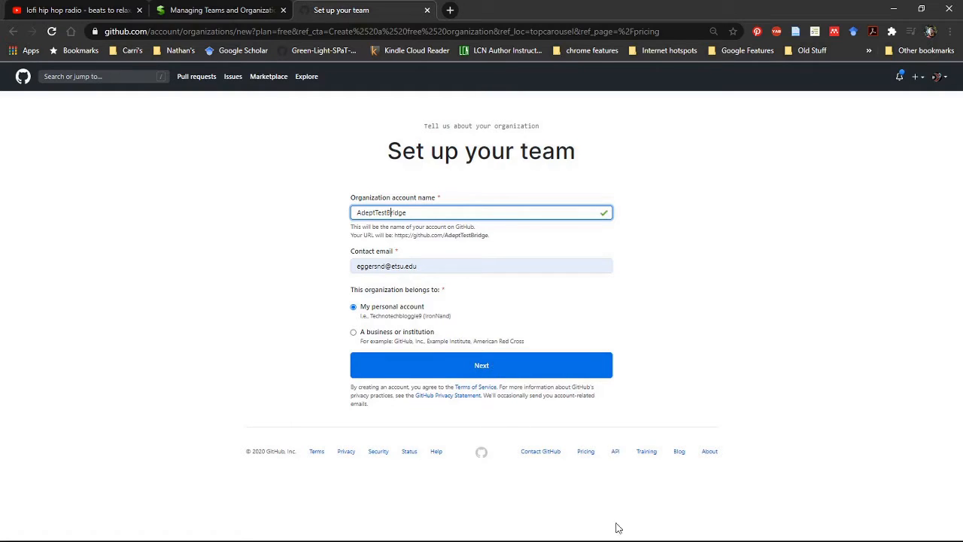
key("alt+Tab")
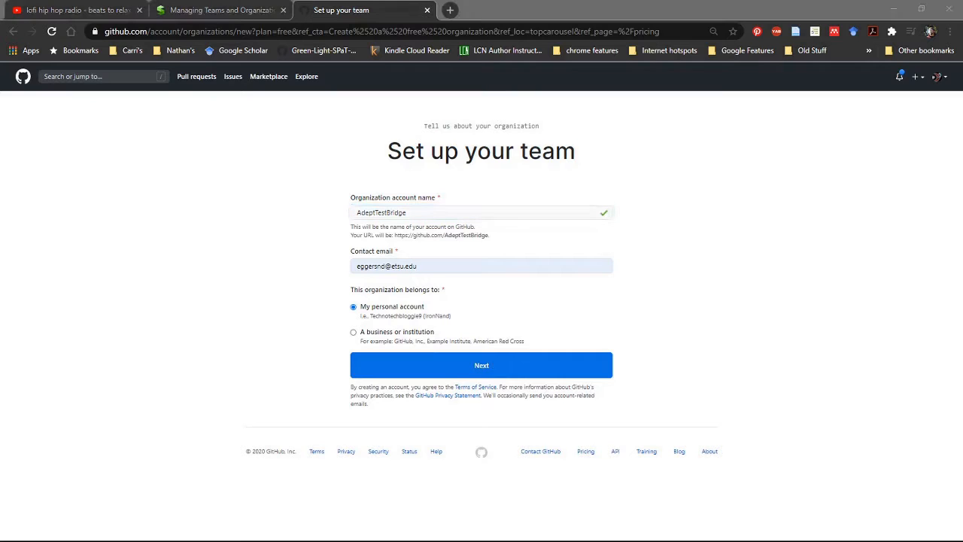
left_click(921, 347)
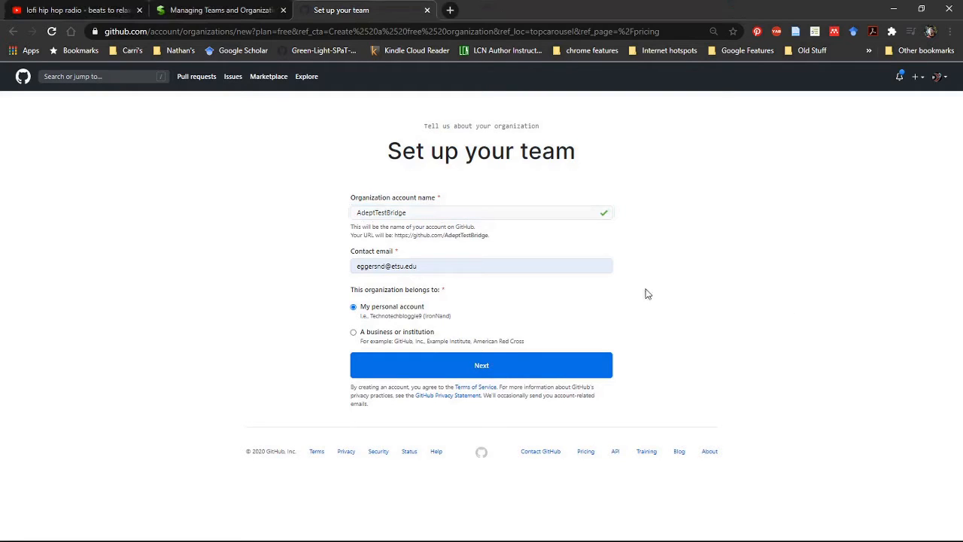
left_click(544, 368)
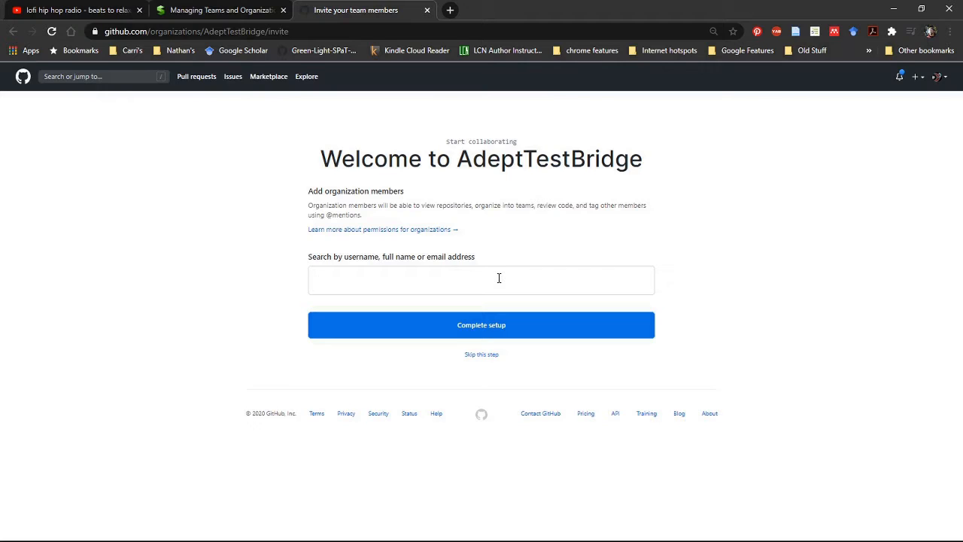
type("Iron")
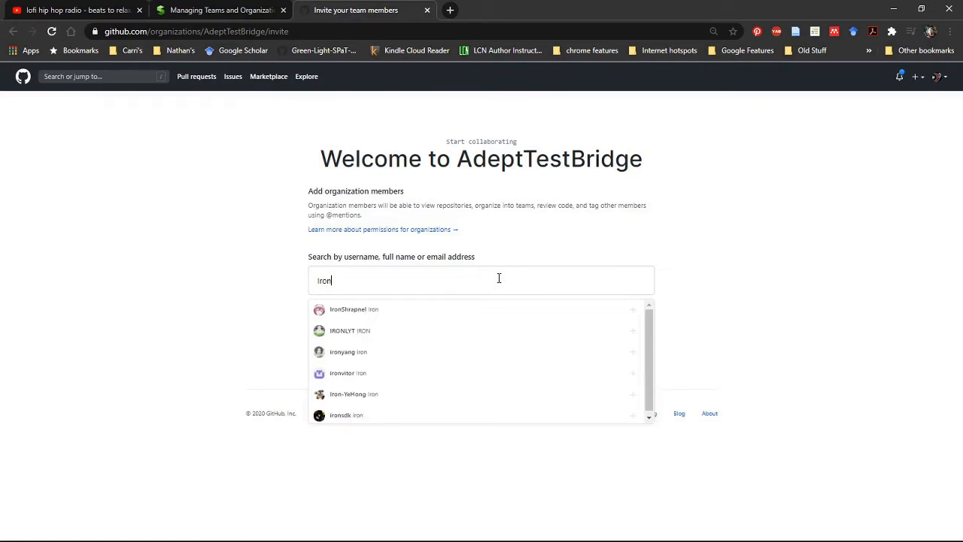
type("Nand")
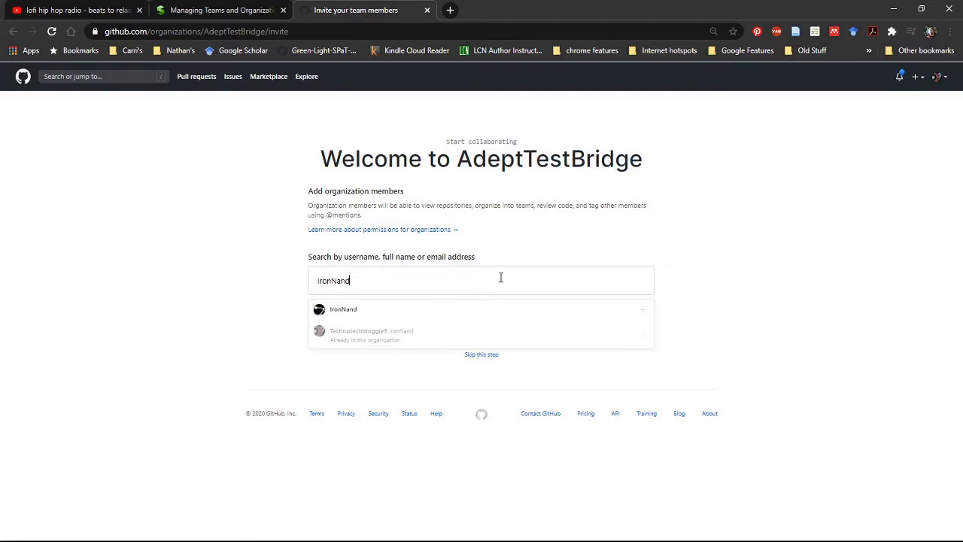
left_click_drag(463, 286, 284, 282)
key("BackSpace")
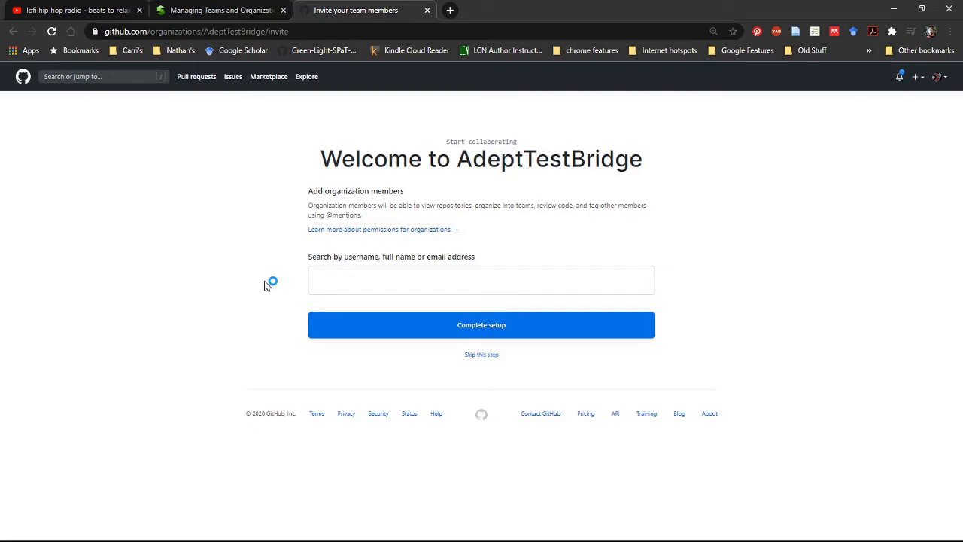
Search for the first collaborator by surname and add their account to the organization members.
type("s")
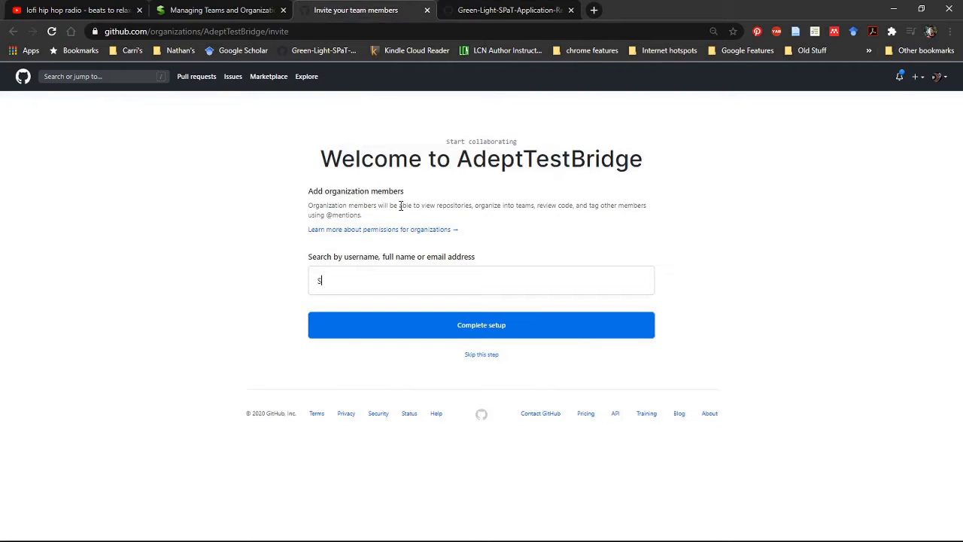
type("pand")
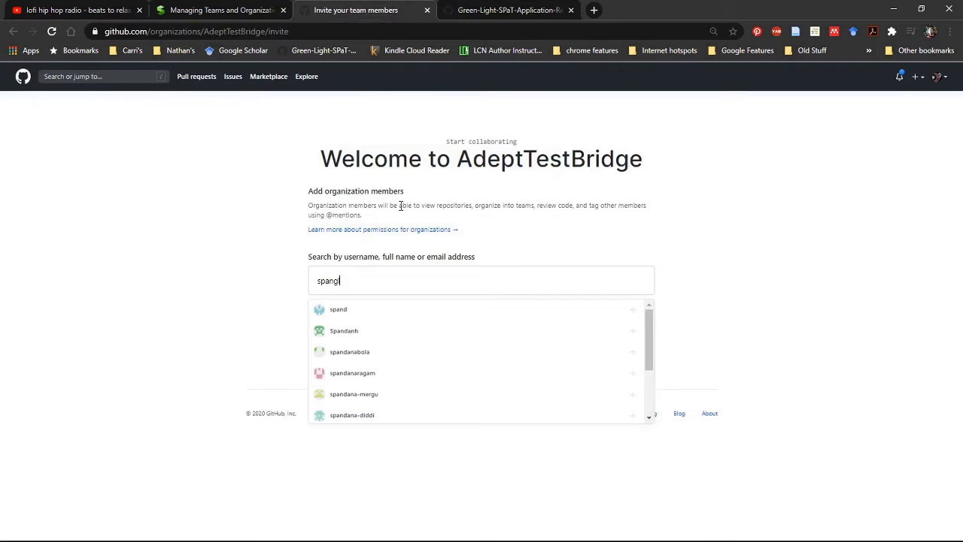
type("lerle")
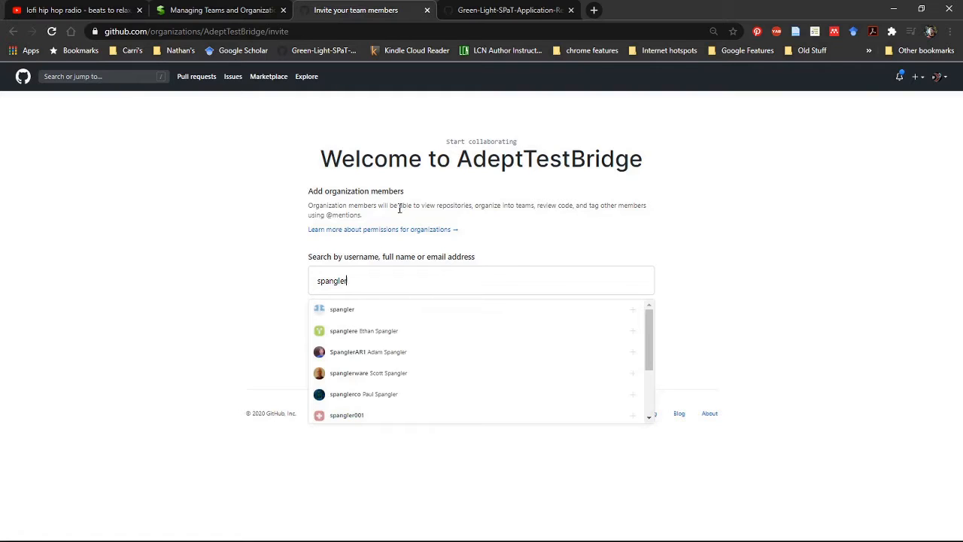
left_click(384, 338)
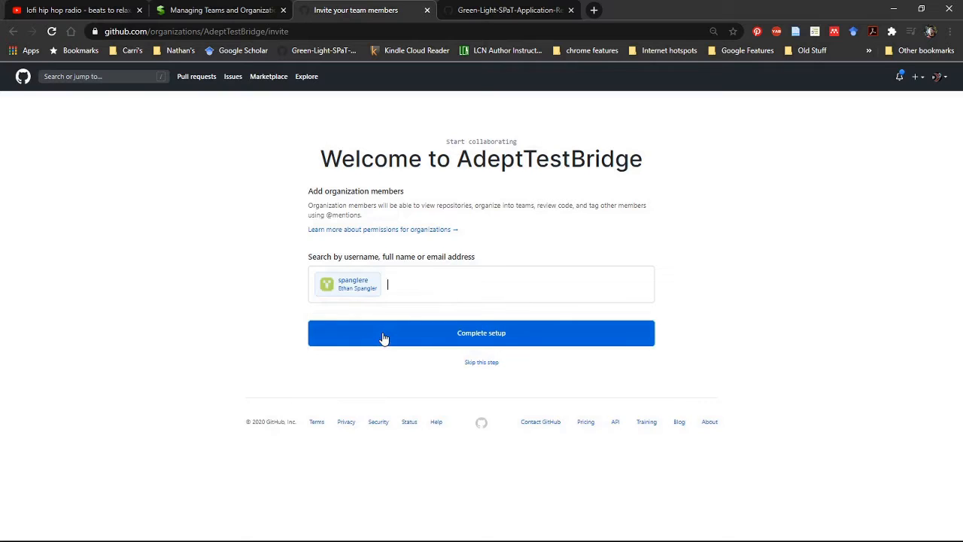
Look up the second collaborator's username among the people of the Green-Light-SPaT-Application-Research organization.
left_click(244, 11)
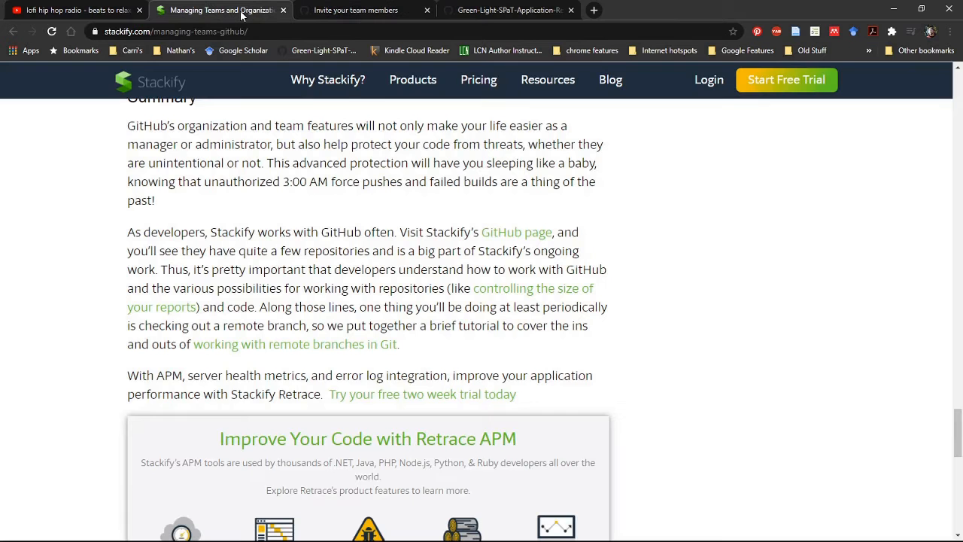
left_click(474, 7)
left_click(387, 9)
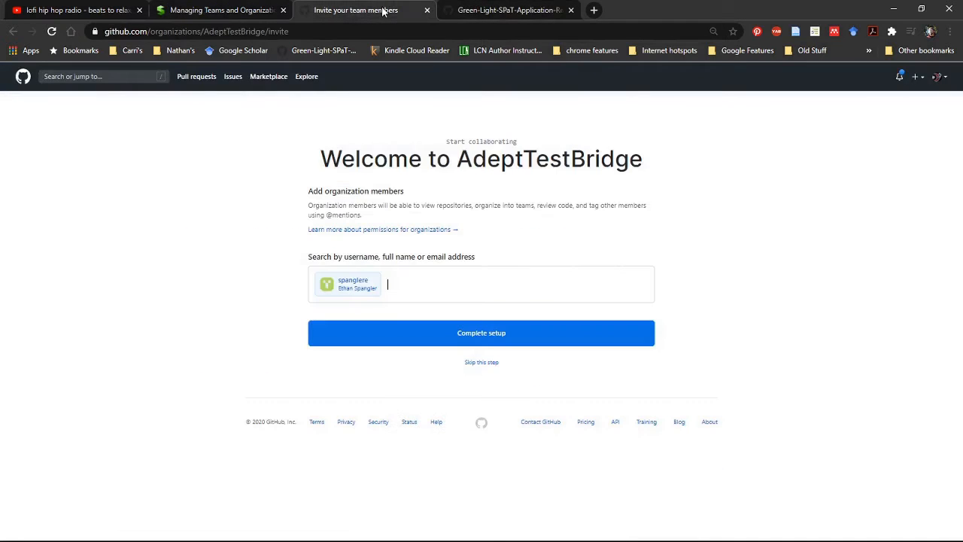
left_click(469, 10)
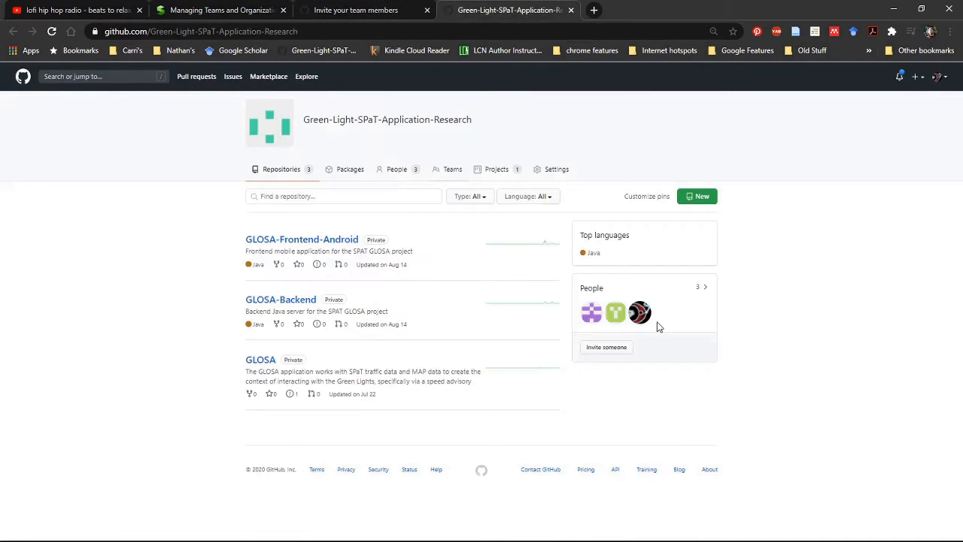
mouse_move(620, 322)
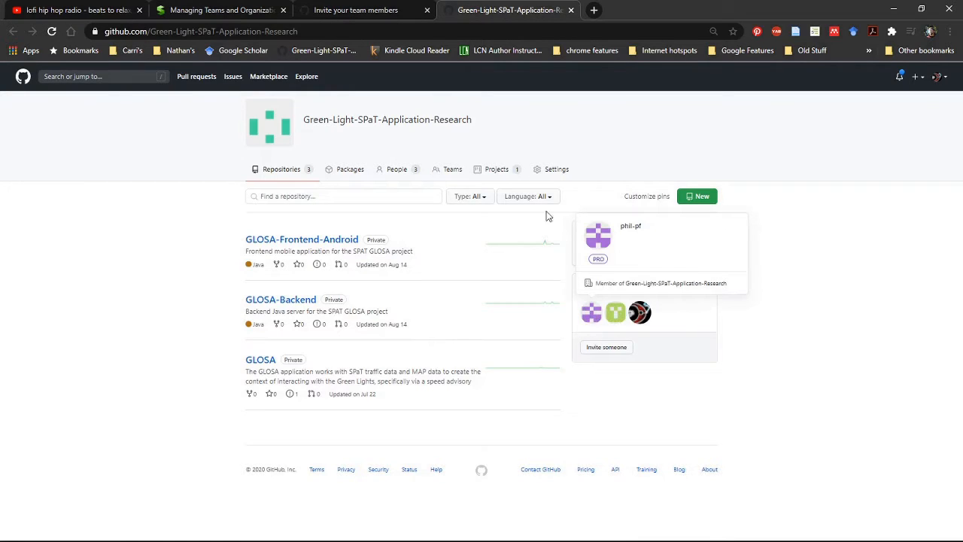
Return to the AdeptTestBridge invitation page and add the second collaborator by username to the organization members.
left_click(362, 9)
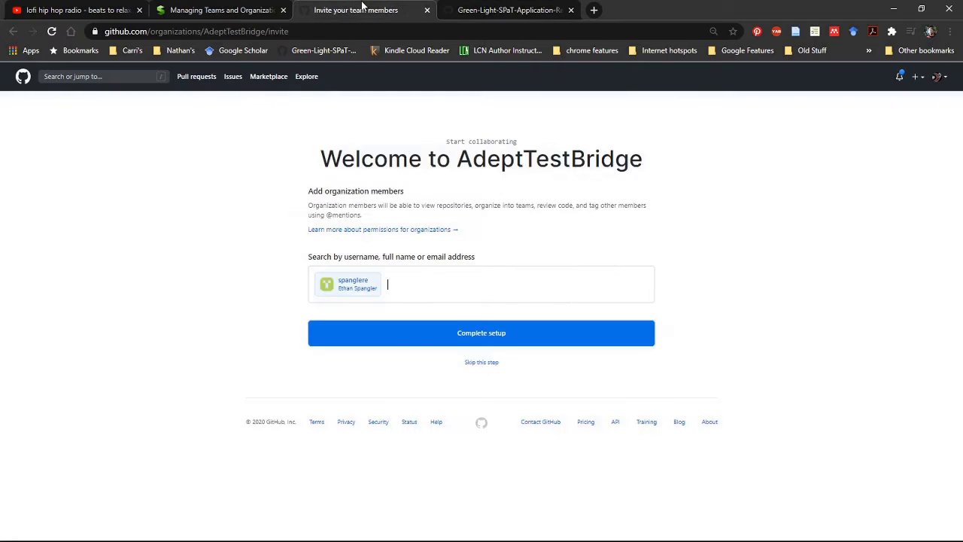
type("phil")
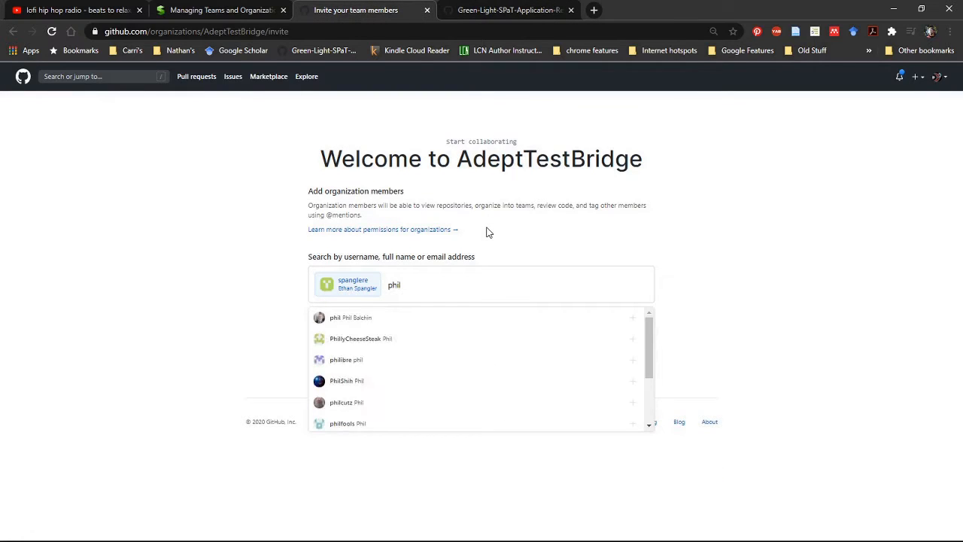
type("-pf")
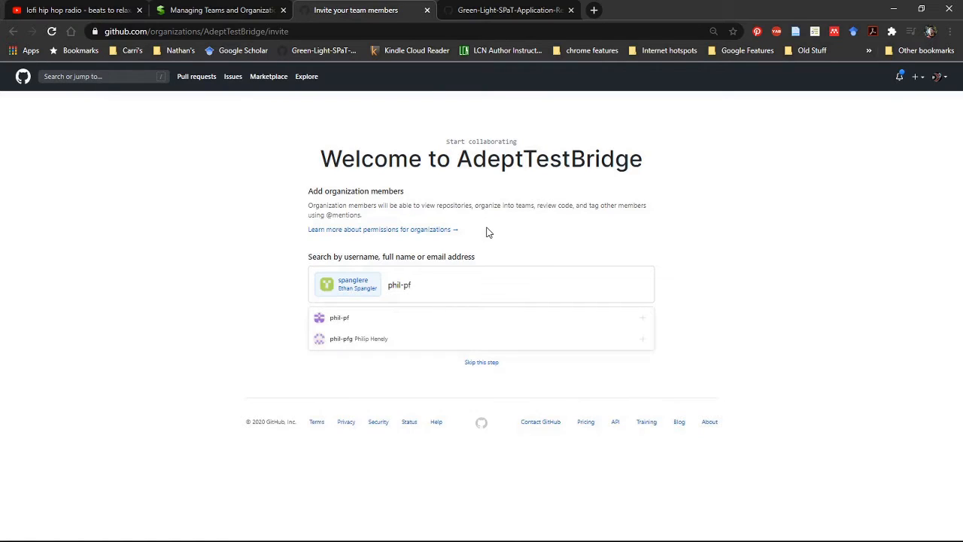
left_click(347, 319)
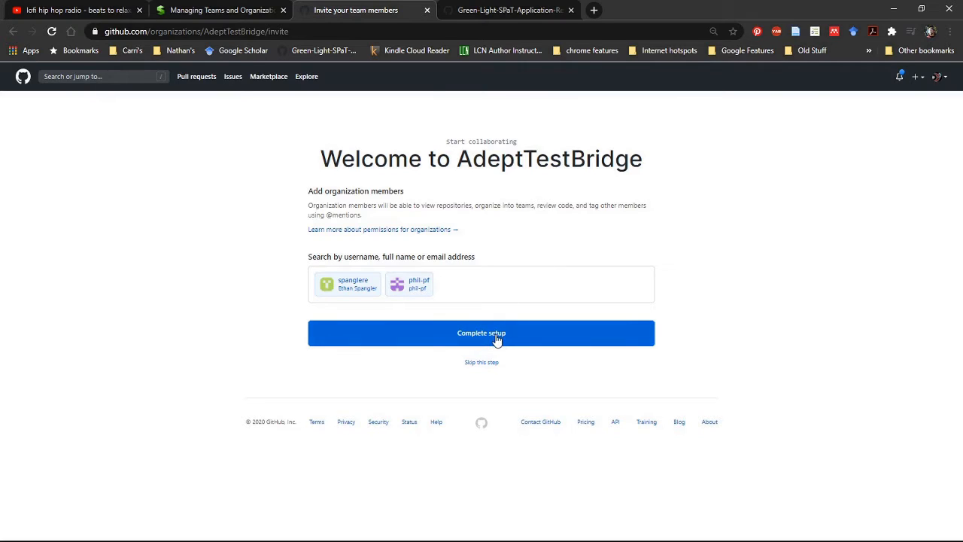
Complete the organization setup with the chosen members and confirm it with the account password.
left_click(470, 341)
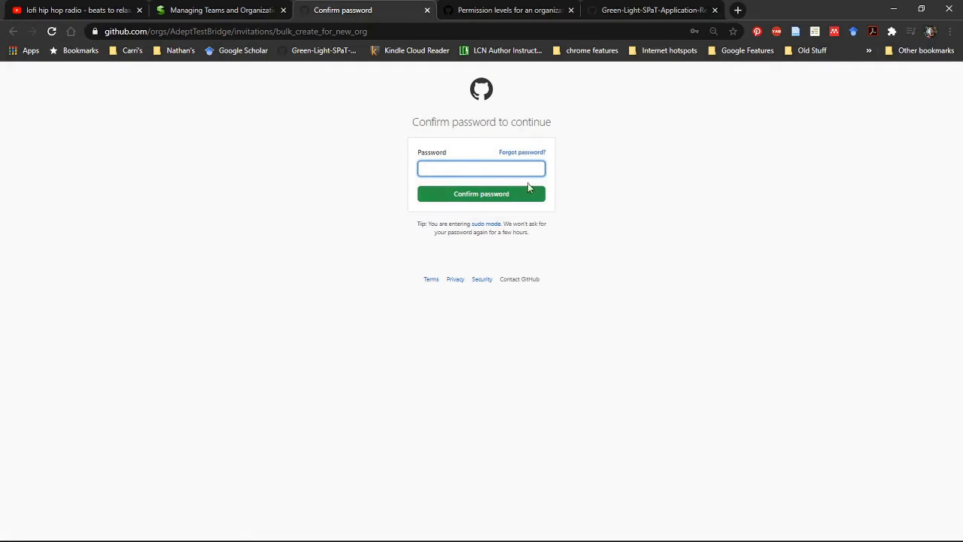
mouse_move(483, 204)
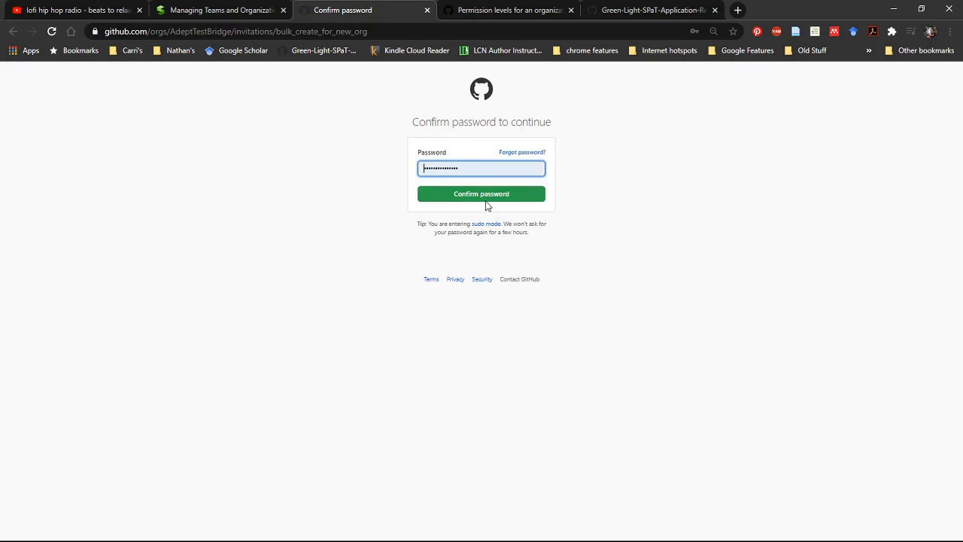
left_click(487, 205)
left_click(505, 200)
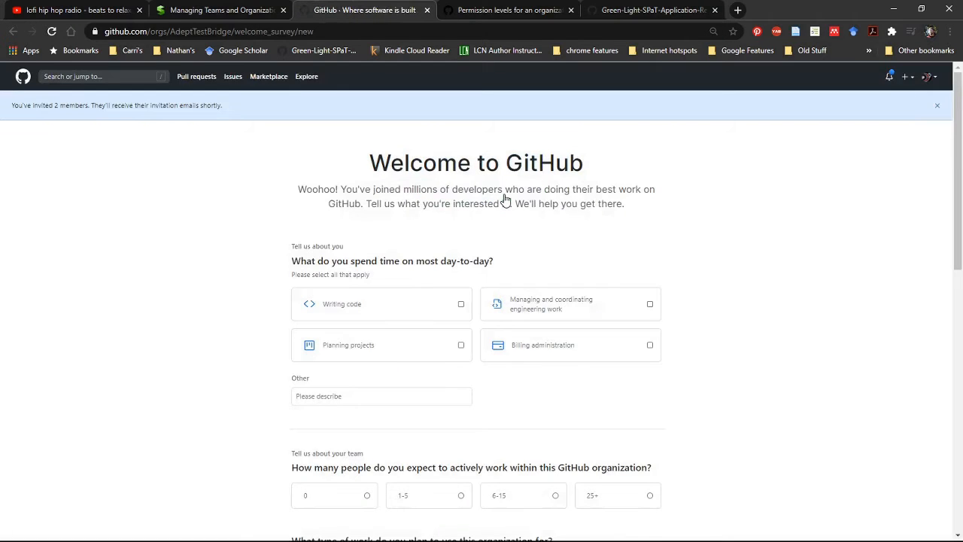
For day-to-day work, select Writing code, Planning projects, Managing and coordinating engineering work, and Billing administration, and enter Student as Other.
scroll(485, 336, "down", 4)
scroll(485, 337, "up", 3)
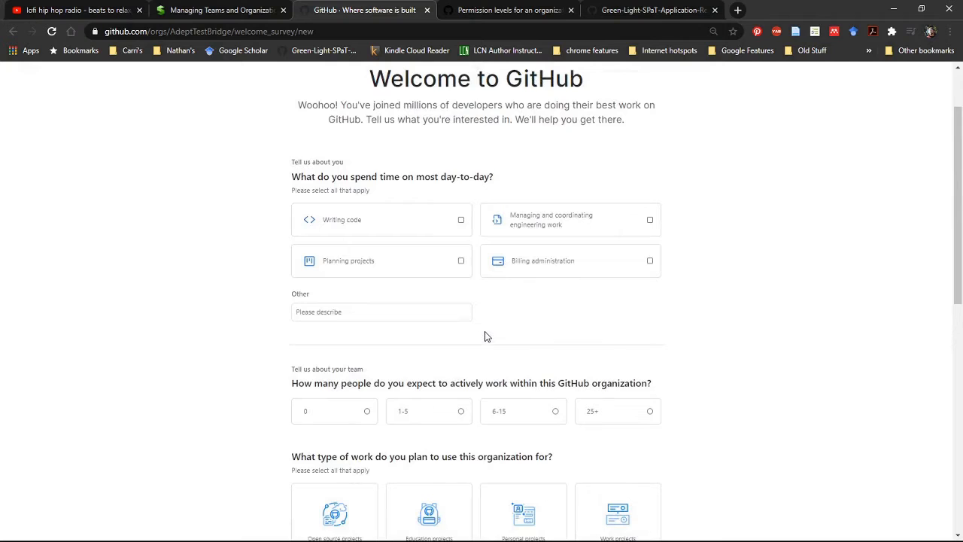
scroll(486, 336, "down", 1)
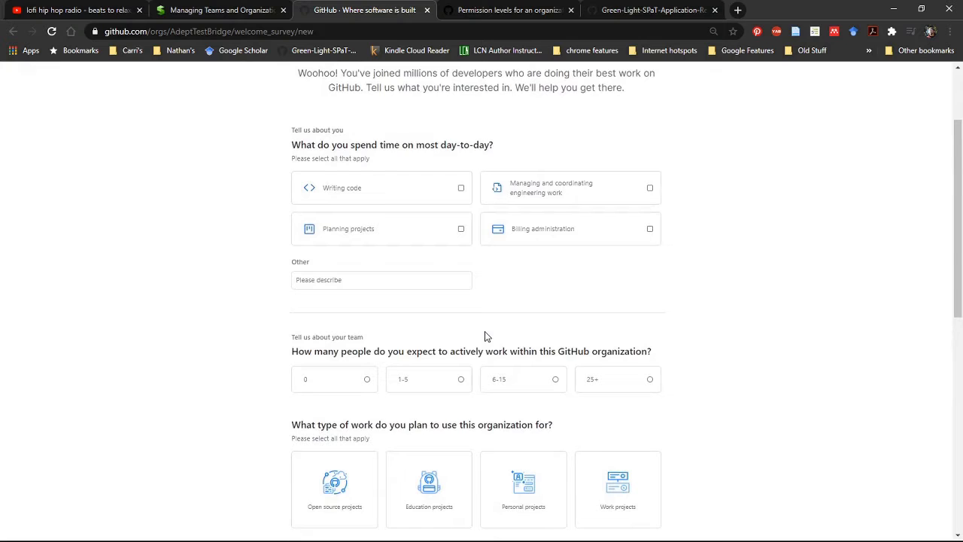
left_click(461, 189)
left_click(461, 229)
left_click(650, 188)
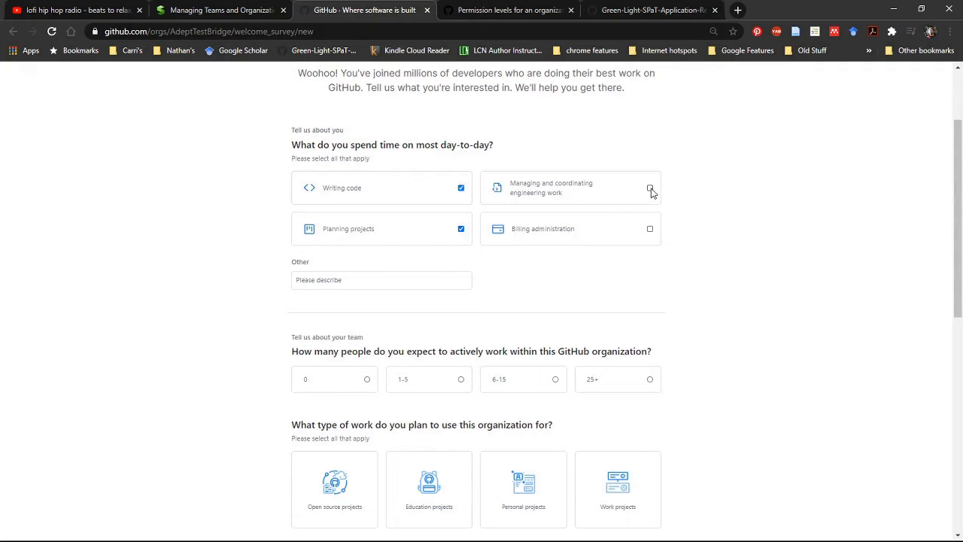
left_click(650, 229)
left_click(423, 285)
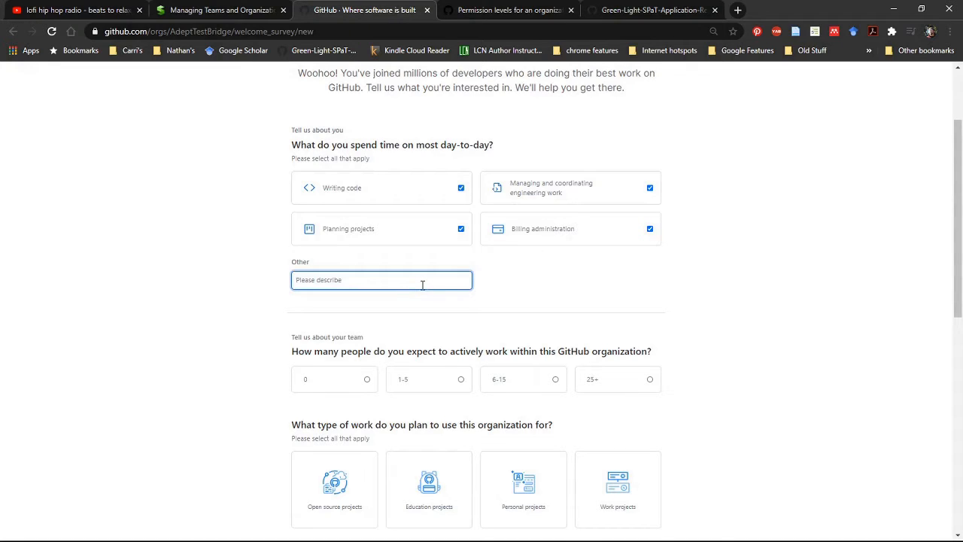
type("Student")
scroll(422, 284, "down", 1)
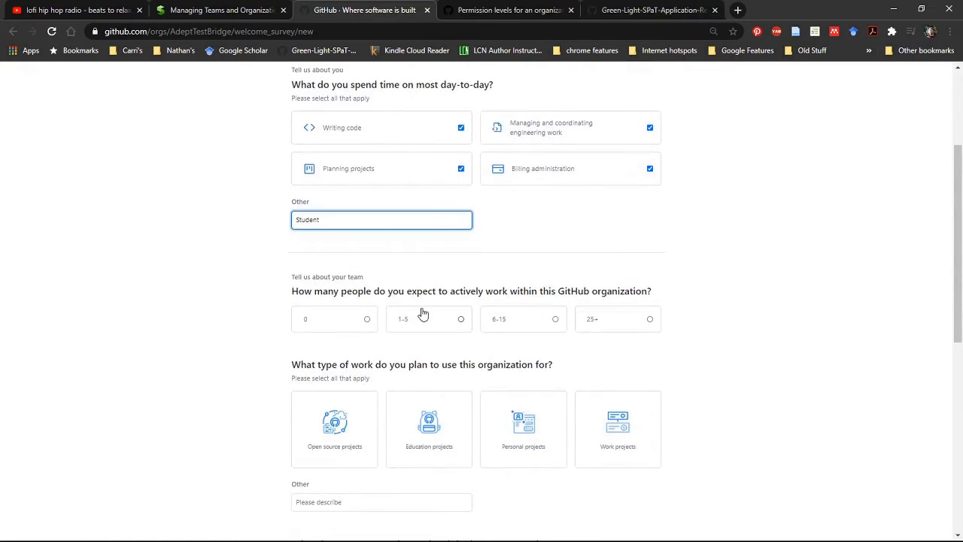
Set the expected organization size to 1-5 people and select Open source, Education, Personal and Work projects as the planned work.
left_click(464, 324)
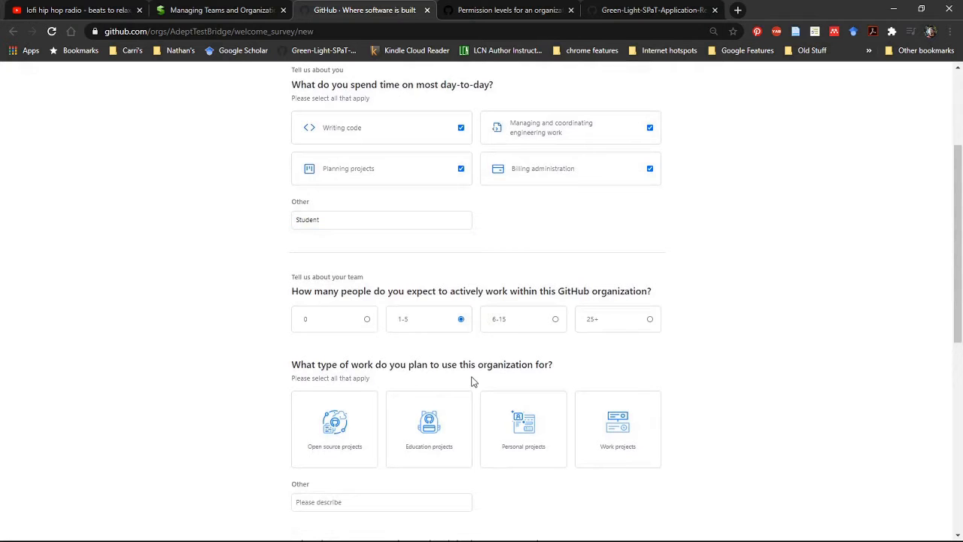
scroll(473, 382, "down", 2)
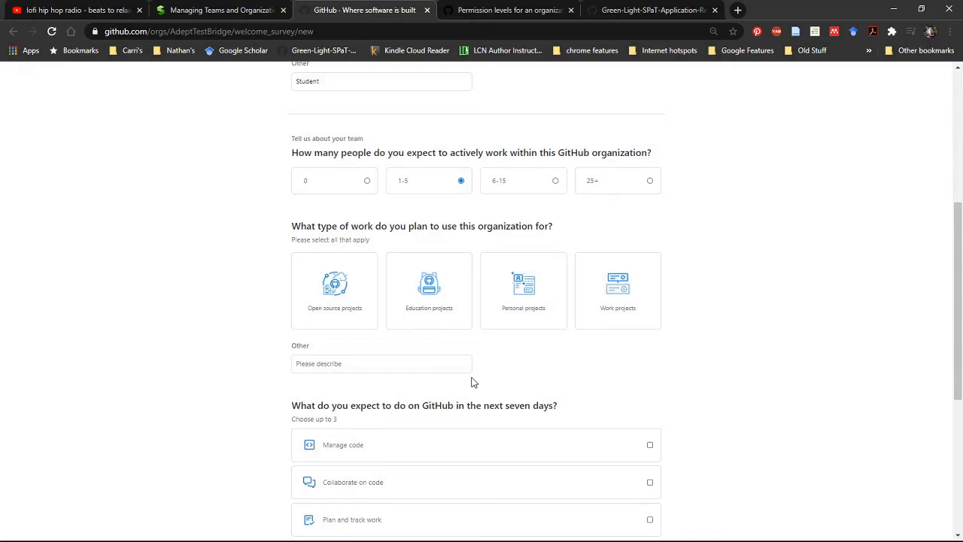
scroll(473, 382, "down", 1)
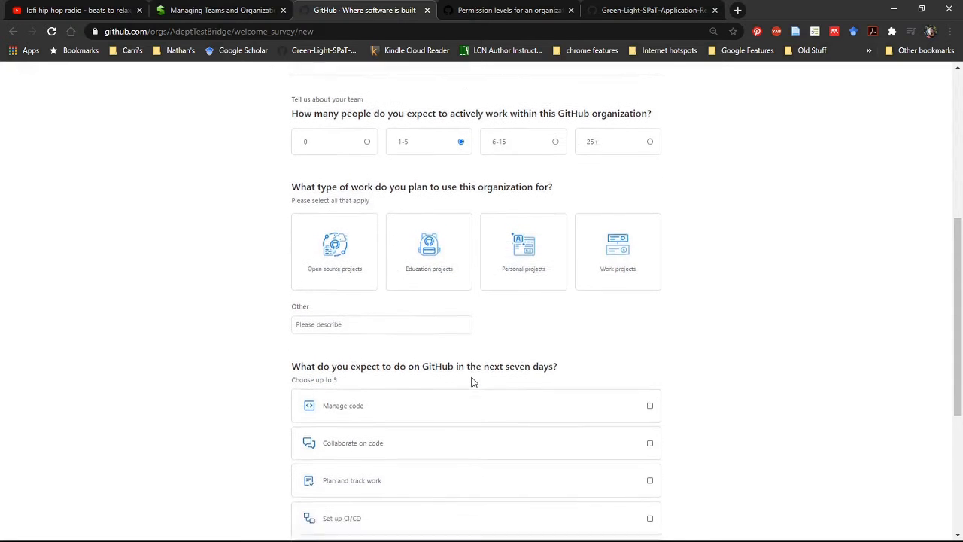
scroll(472, 383, "down", 1)
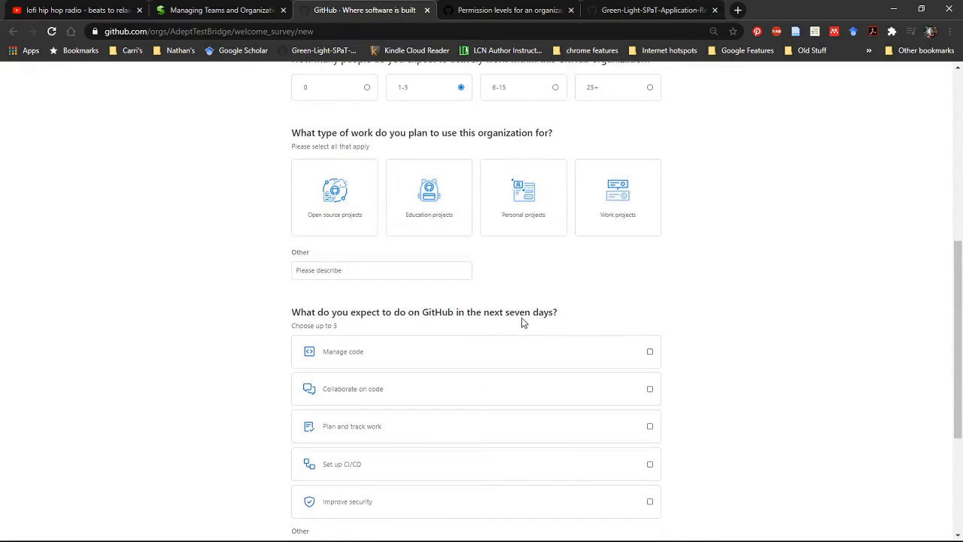
scroll(539, 307, "up", 3)
scroll(540, 305, "down", 2)
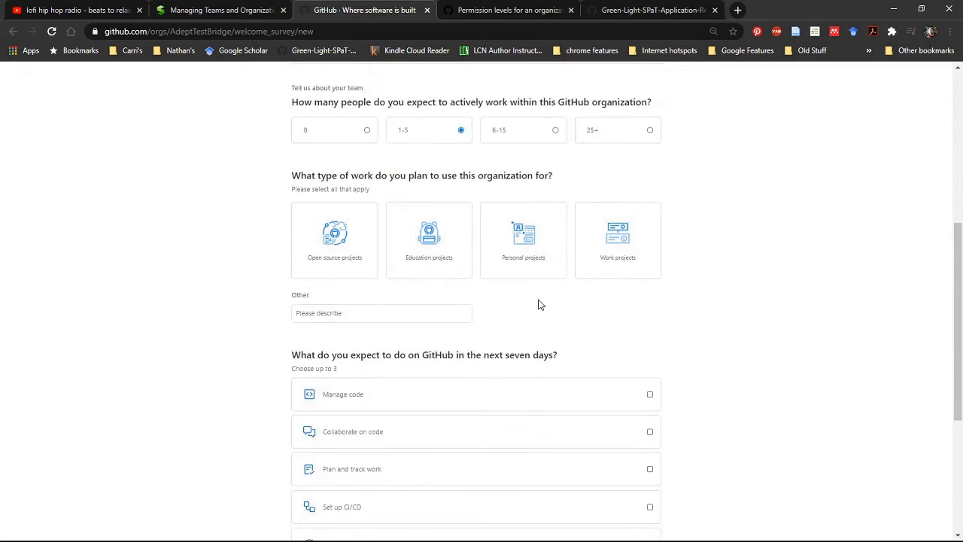
left_click(369, 256)
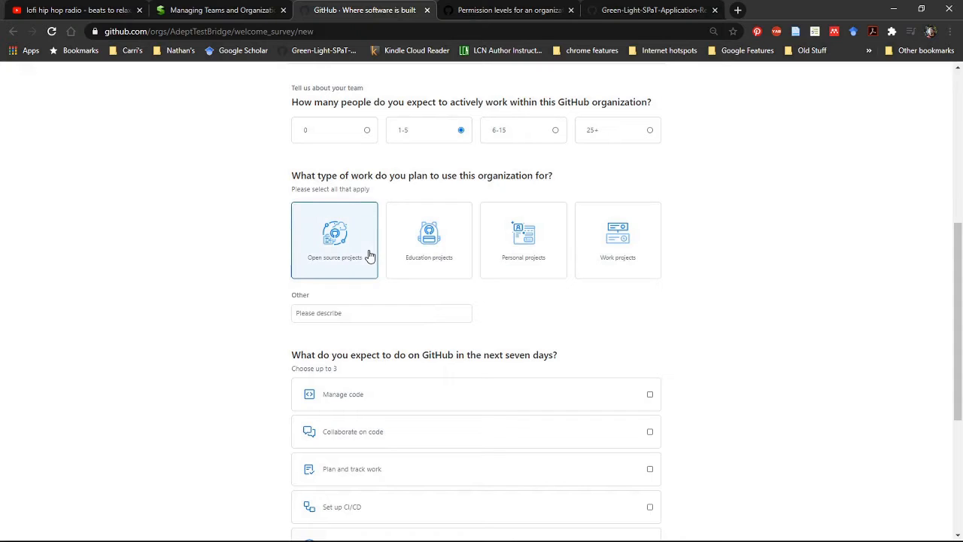
left_click(455, 256)
left_click(555, 266)
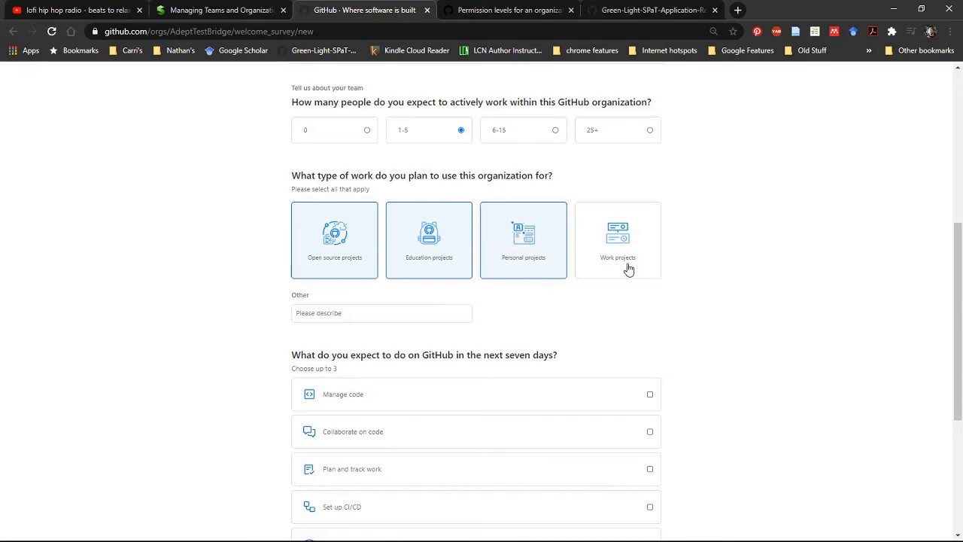
left_click(636, 267)
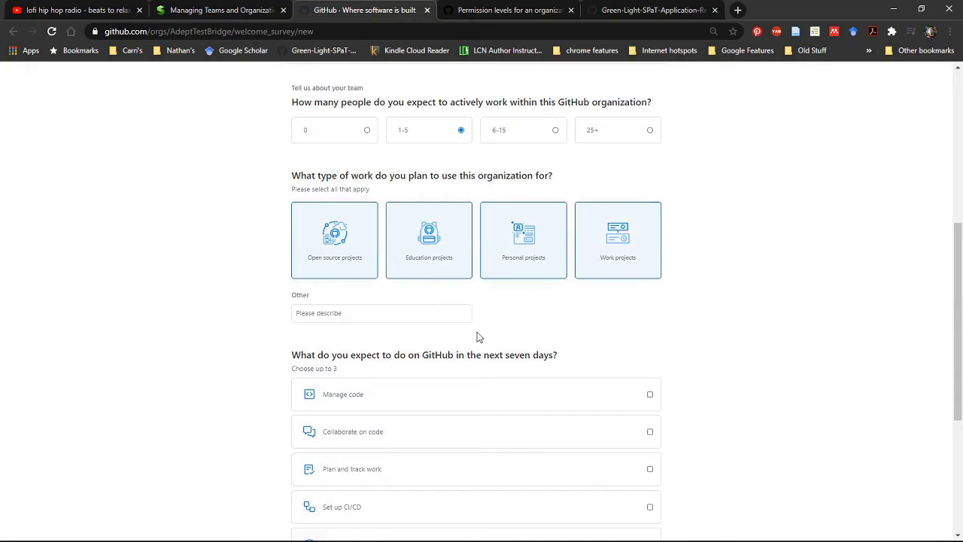
Enter Research as the Other type of work planned for the organization.
left_click(408, 315)
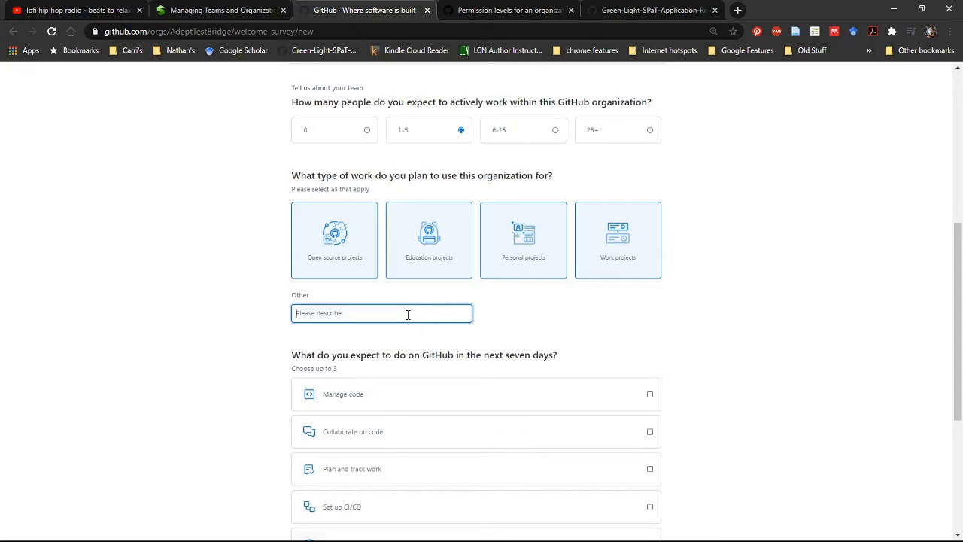
type("St")
key("BackSpace")
type("Fr")
key("BackSpace")
key("BackSpace")
type("Researchg")
scroll(379, 350, "down", 2)
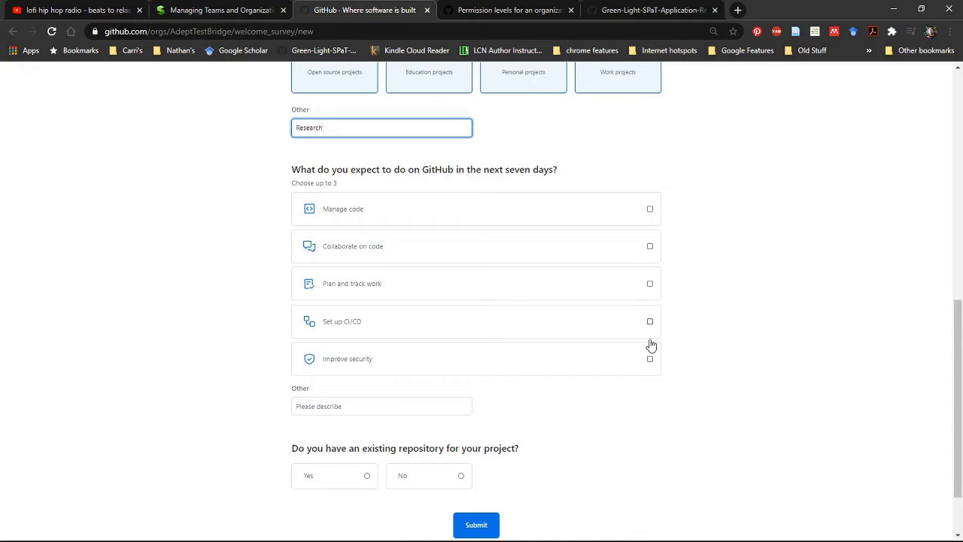
left_click(650, 210)
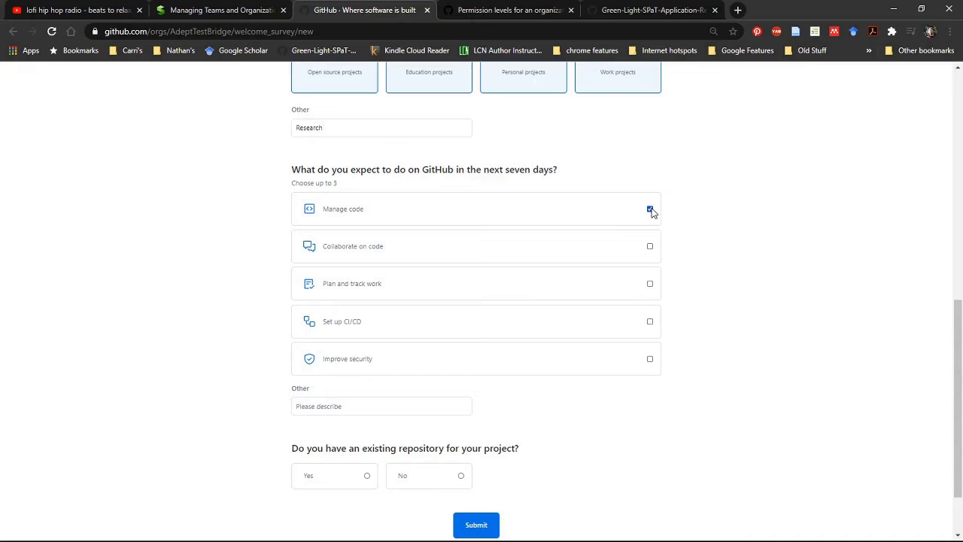
left_click(650, 247)
left_click(650, 284)
left_click(651, 288)
left_click(650, 248)
left_click(650, 211)
For the next seven days on GitHub, choose Plan and track work, Set up CI/CD, and Manage code.
scroll(659, 311, "down", 1)
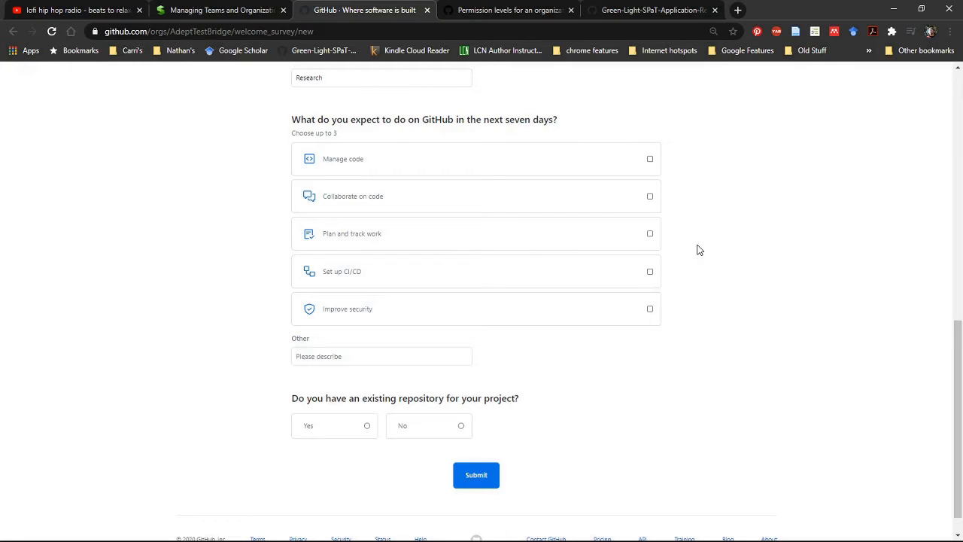
scroll(698, 250, "up", 3)
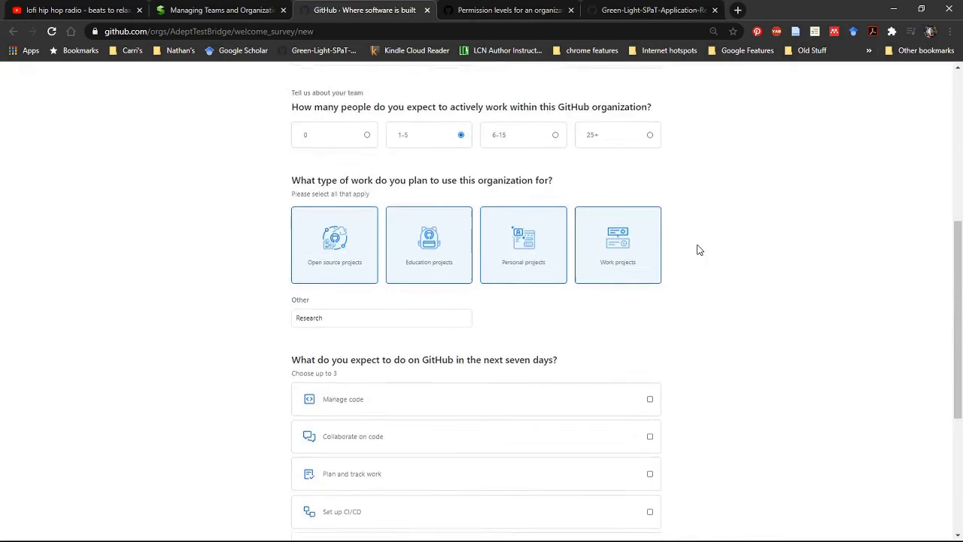
scroll(698, 250, "down", 3)
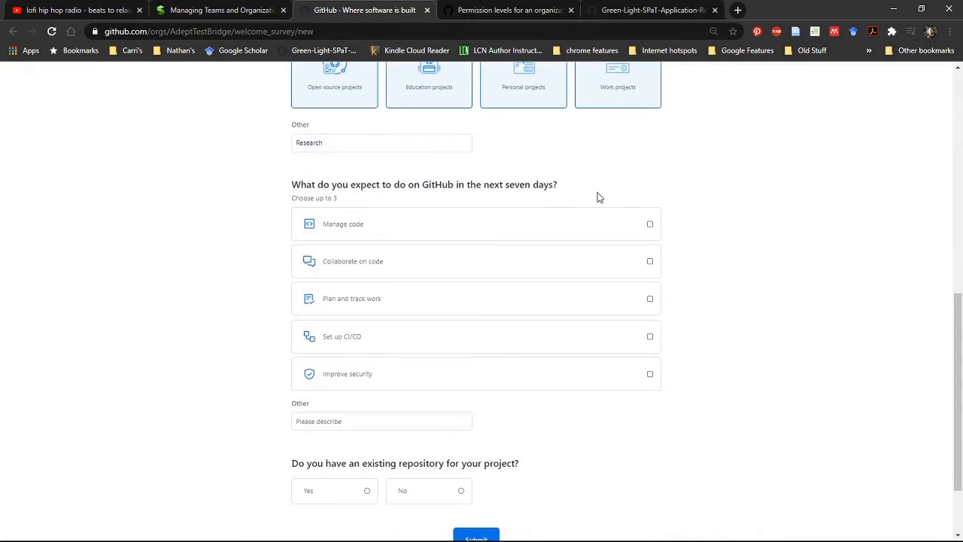
left_click(650, 300)
left_click(650, 338)
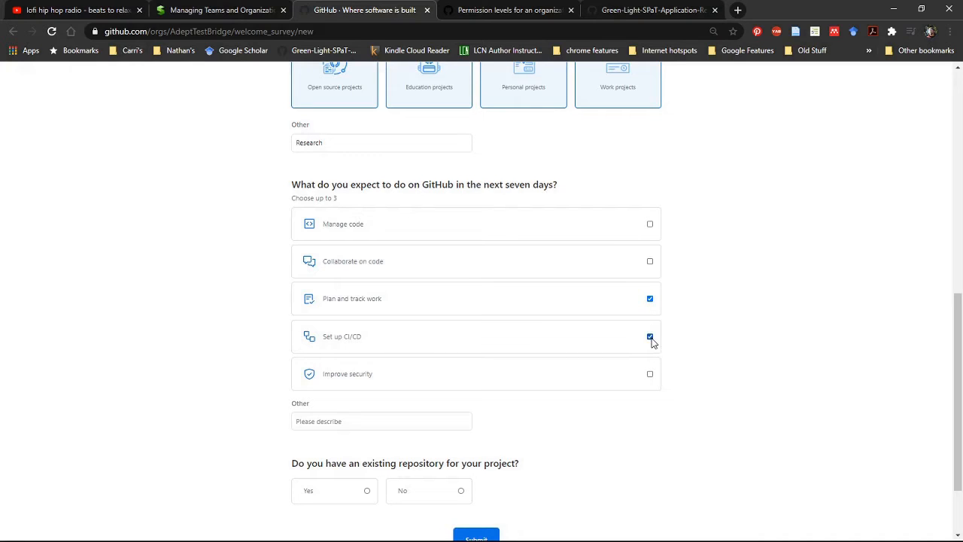
left_click(651, 223)
Answer No to having an existing repository for the project, review the answers, and submit the welcome survey.
scroll(723, 231, "down", 1)
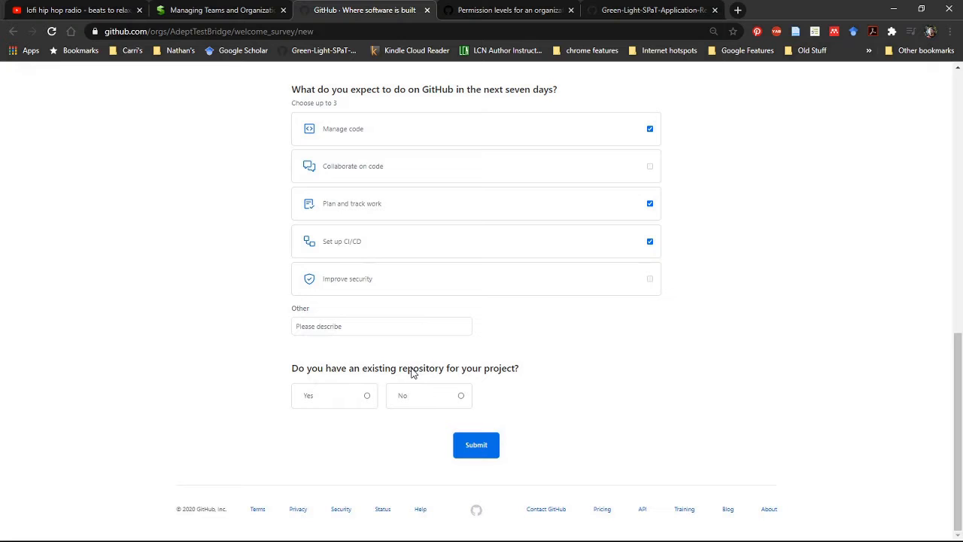
left_click(462, 397)
scroll(568, 343, "up", 15)
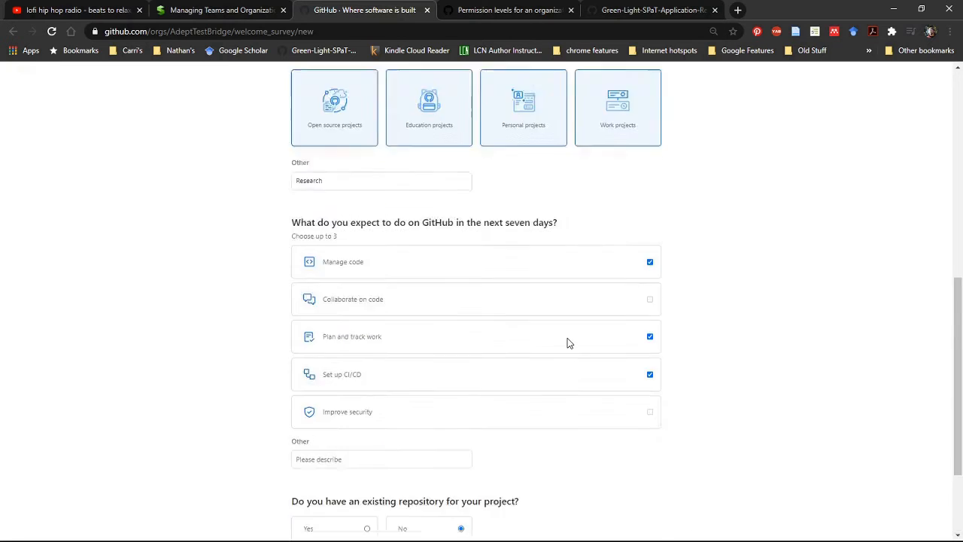
scroll(568, 344, "down", 4)
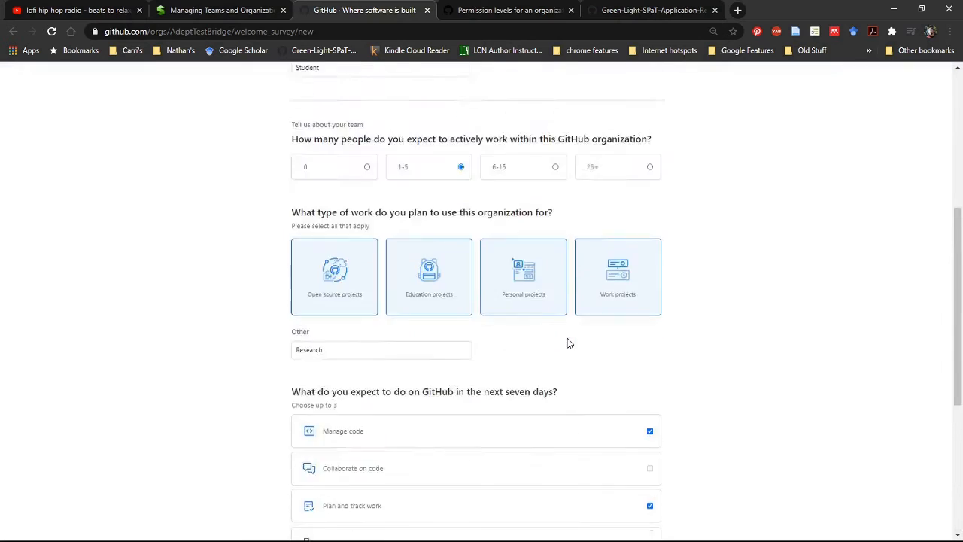
scroll(568, 343, "up", 4)
scroll(568, 343, "down", 15)
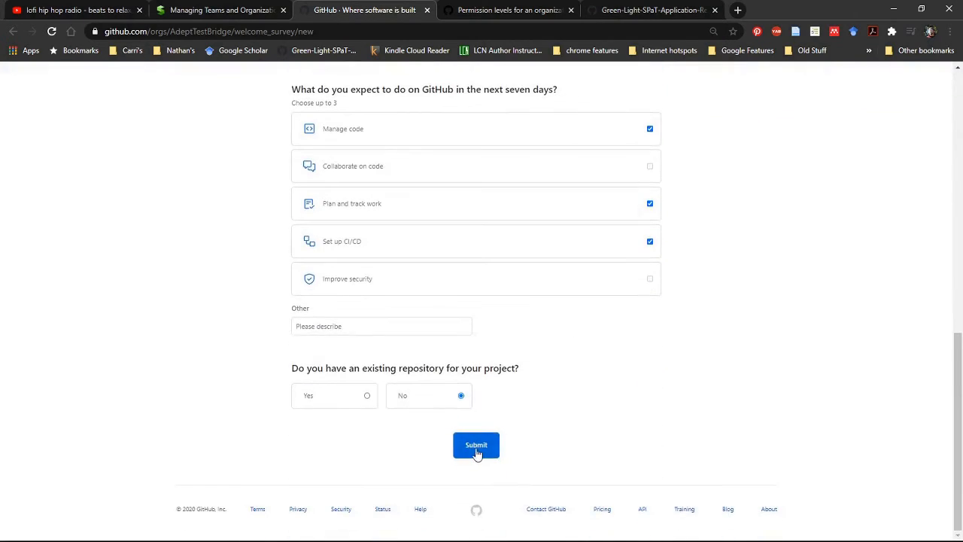
left_click(481, 448)
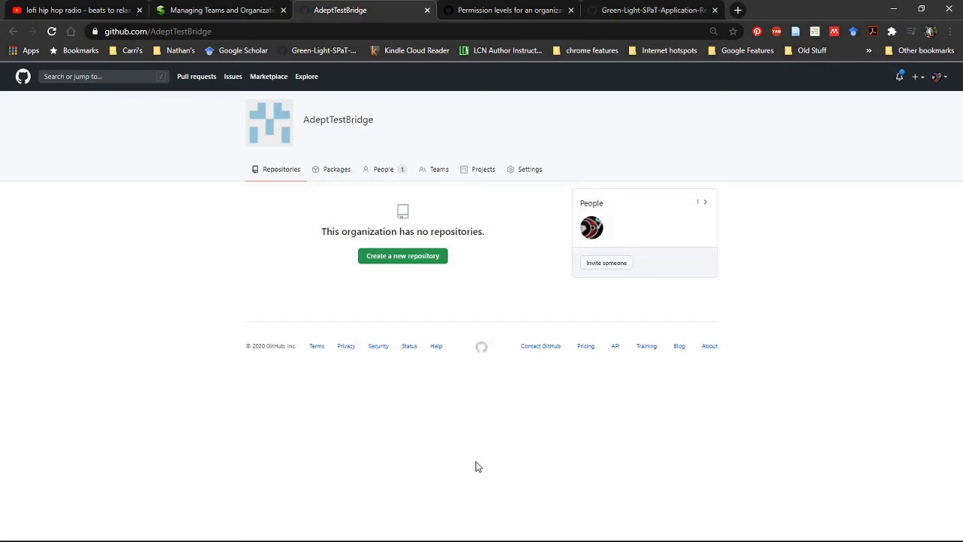
Start a new repository in the AdeptTestBridge organization and name it TestBridge.
left_click(643, 532)
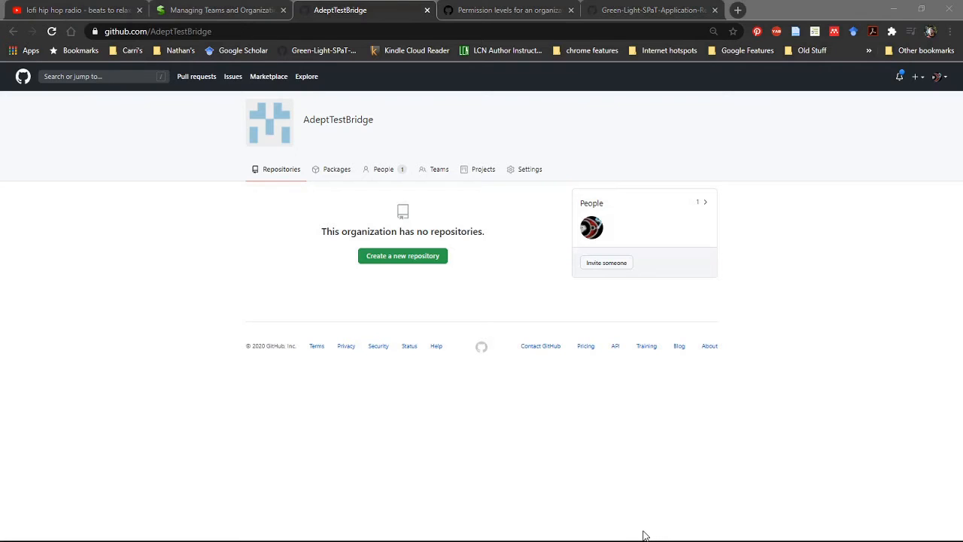
left_click(923, 371)
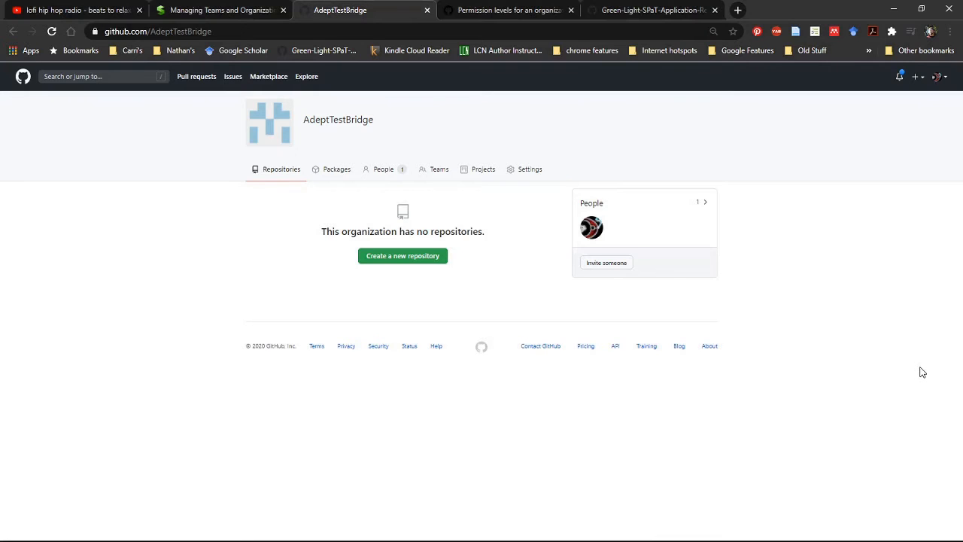
left_click(437, 259)
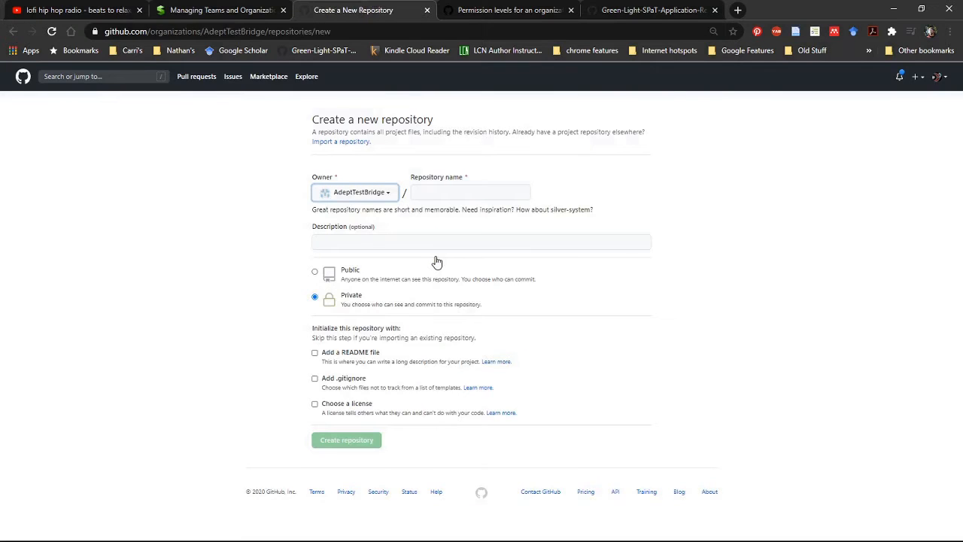
left_click(470, 190)
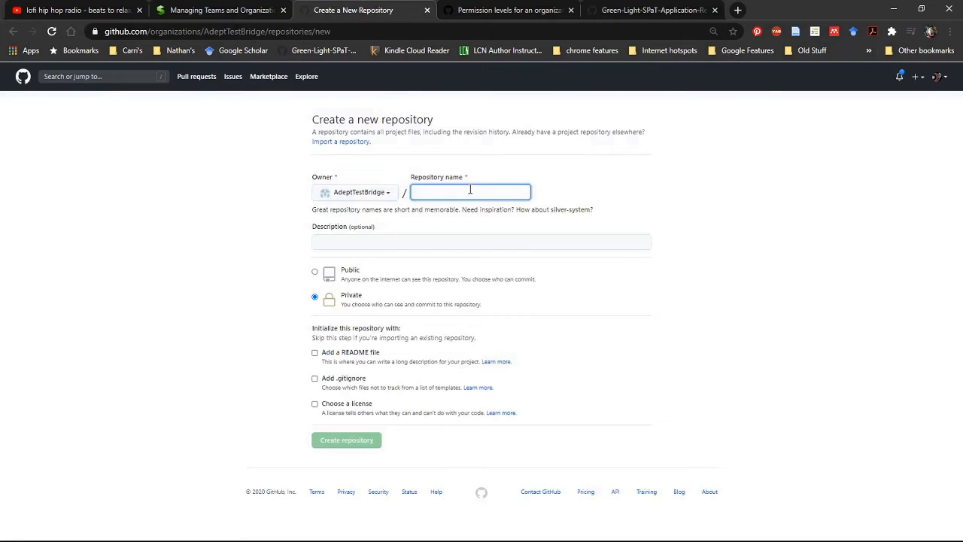
type("TestBri")
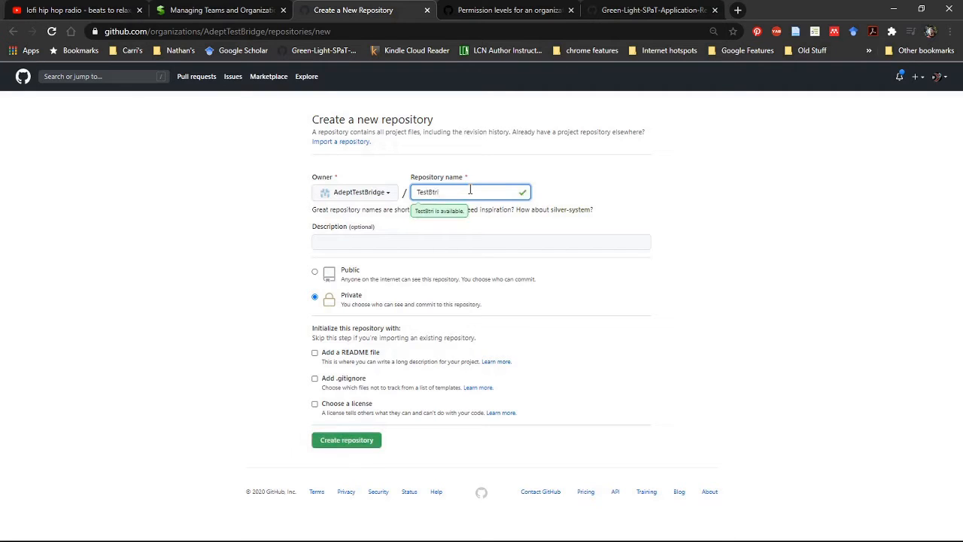
key("BackSpace")
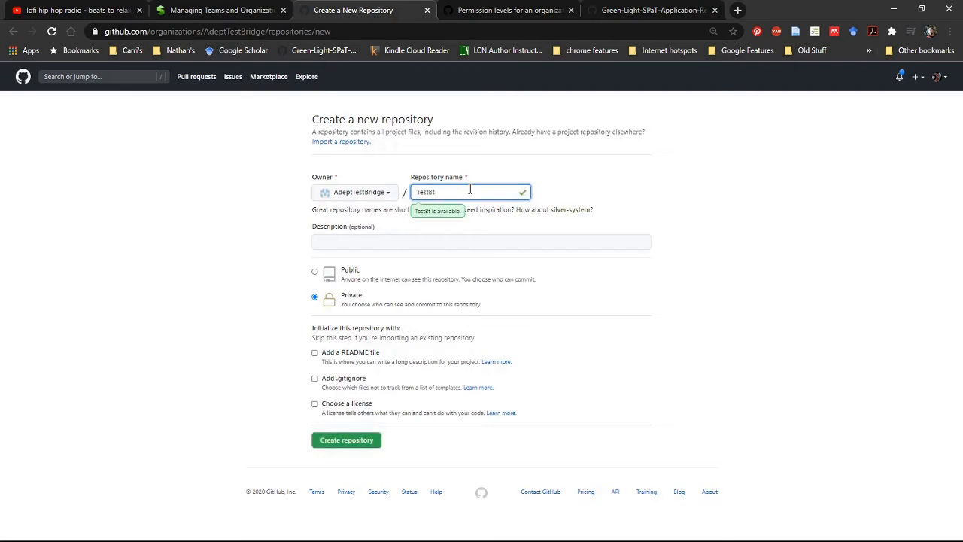
type("dge")
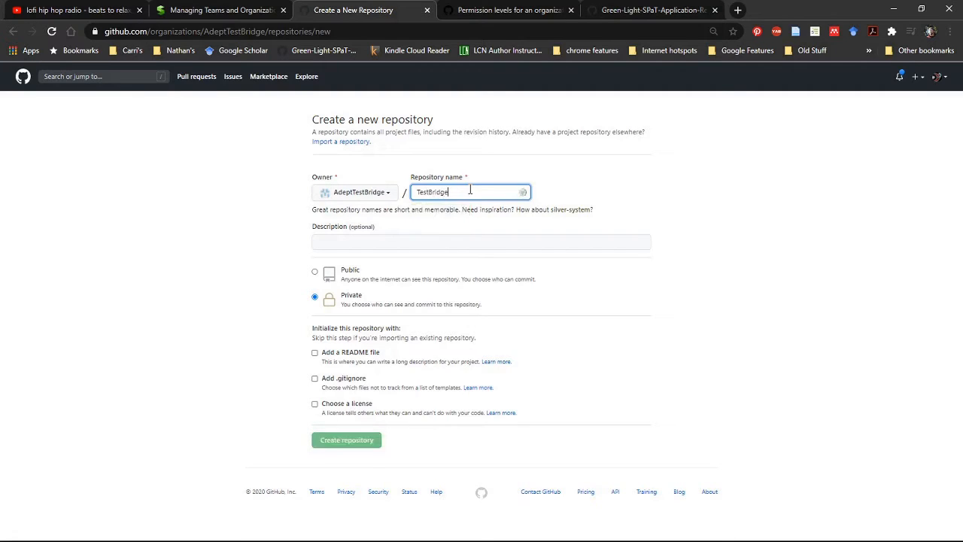
Enter the repository description "Testing features on GitHub Teams".
left_click(452, 240)
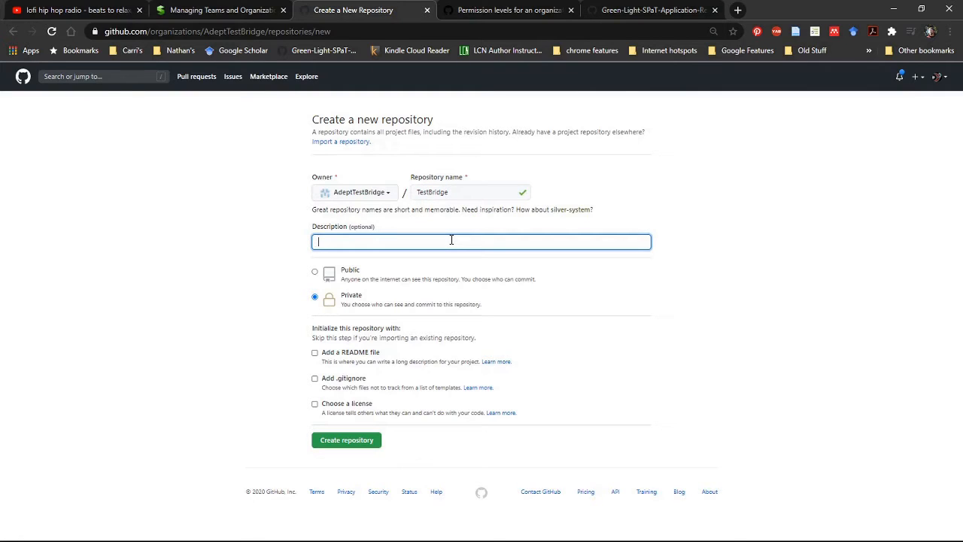
type("Testing")
type(" p")
type(" fra")
type("me")
key("BackSpace")
key("BackSpace")
key("BackSpace")
key("BackSpace")
key("BackSpace")
type("features on gi")
key("BackSpace")
key("BackSpace")
type("GitHub Teams")
Initialize the repository with a README file and a .gitignore based on the Python template.
left_click(315, 353)
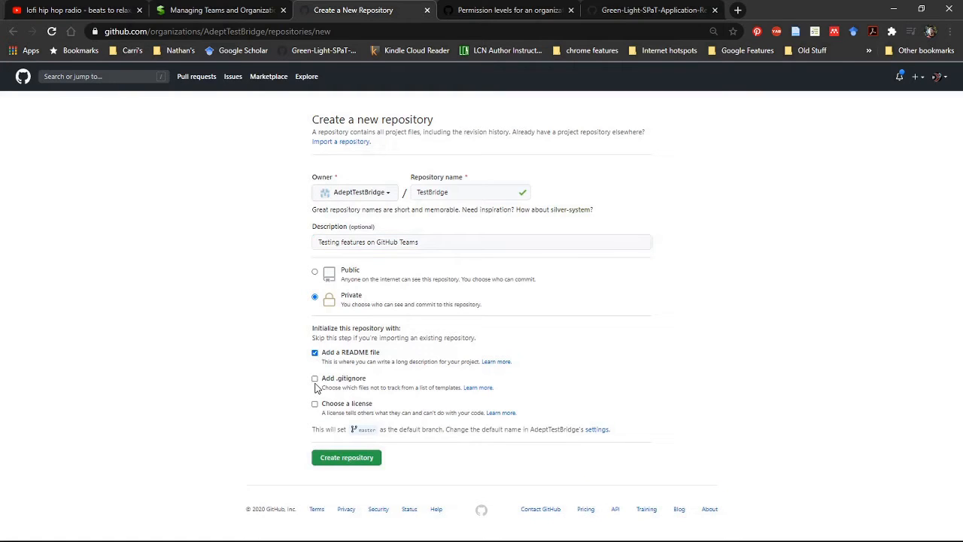
left_click(315, 379)
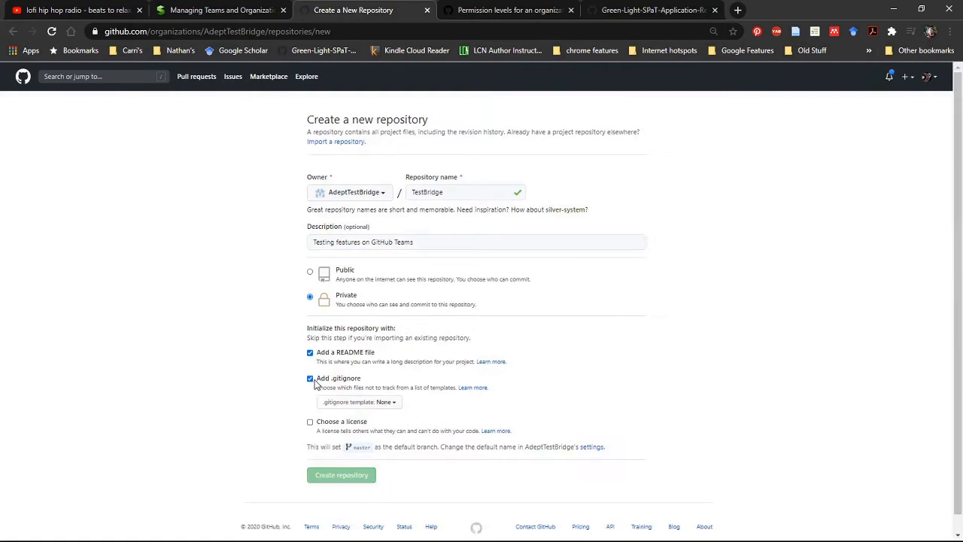
left_click(373, 402)
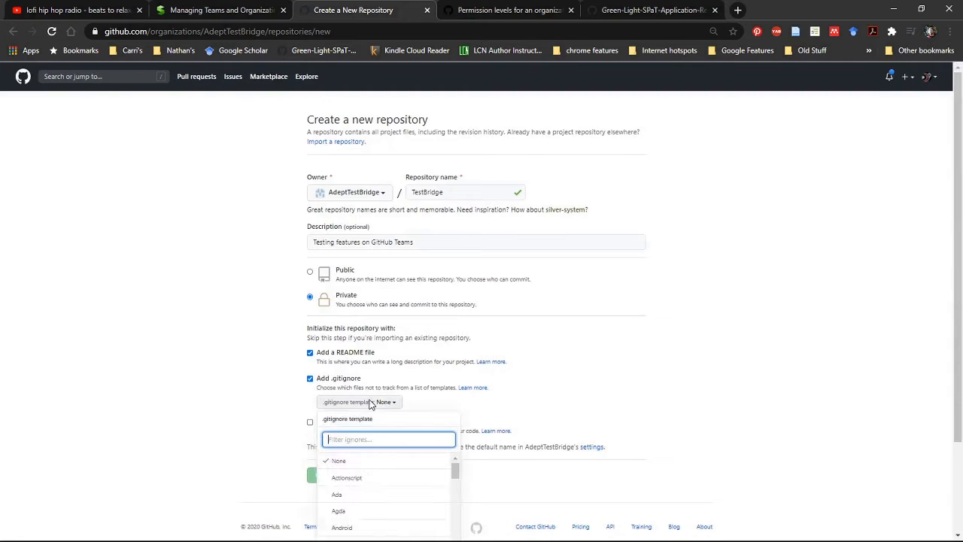
scroll(404, 435, "down", 2)
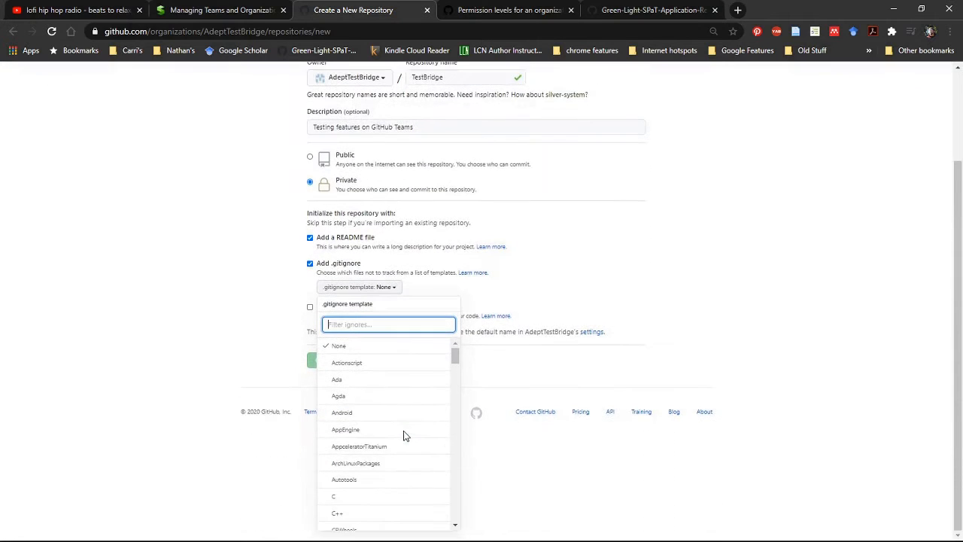
scroll(407, 462, "down", 1)
scroll(407, 462, "up", 1)
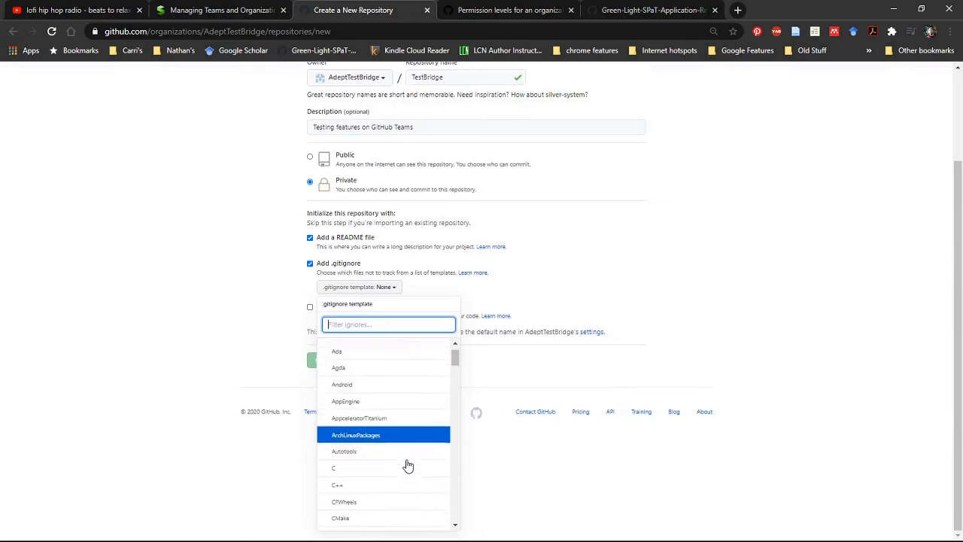
scroll(406, 464, "down", 3)
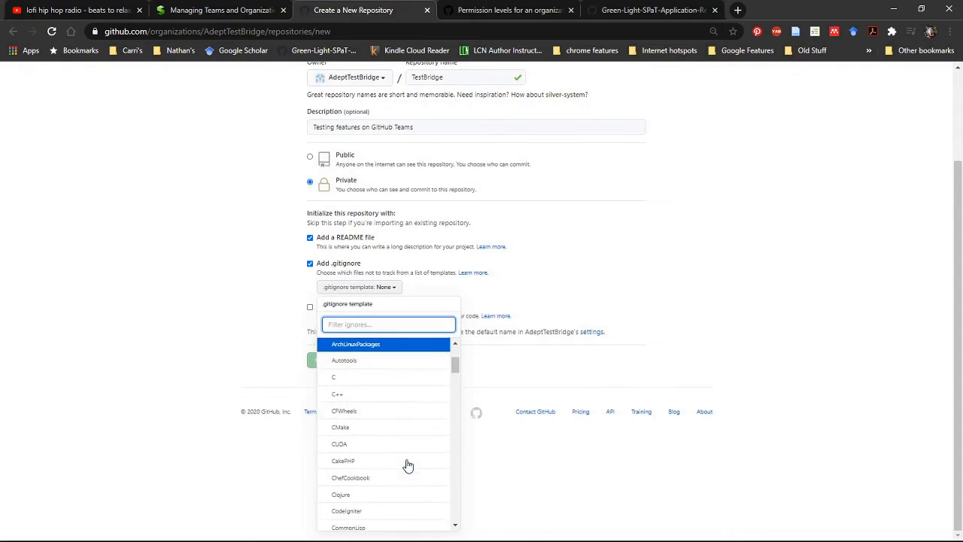
scroll(407, 465, "down", 3)
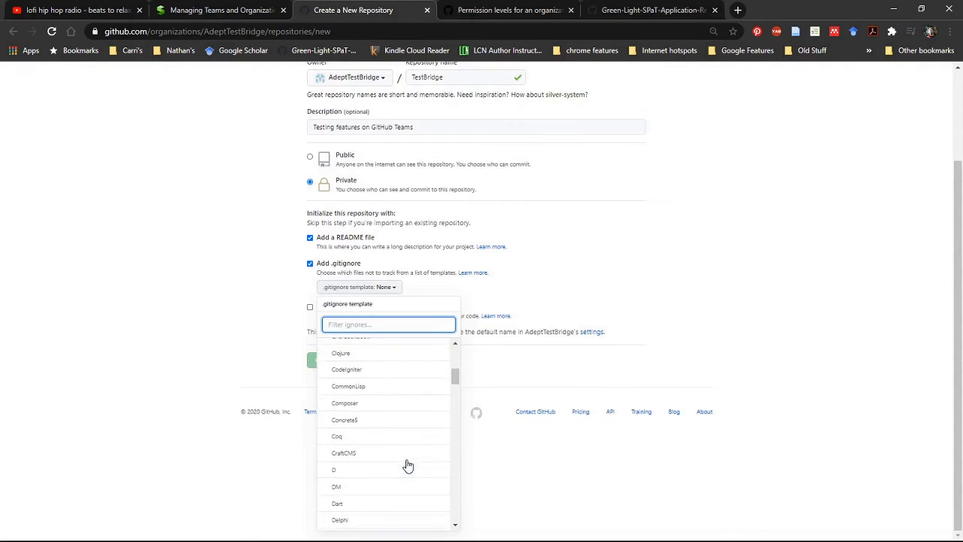
scroll(407, 465, "down", 1)
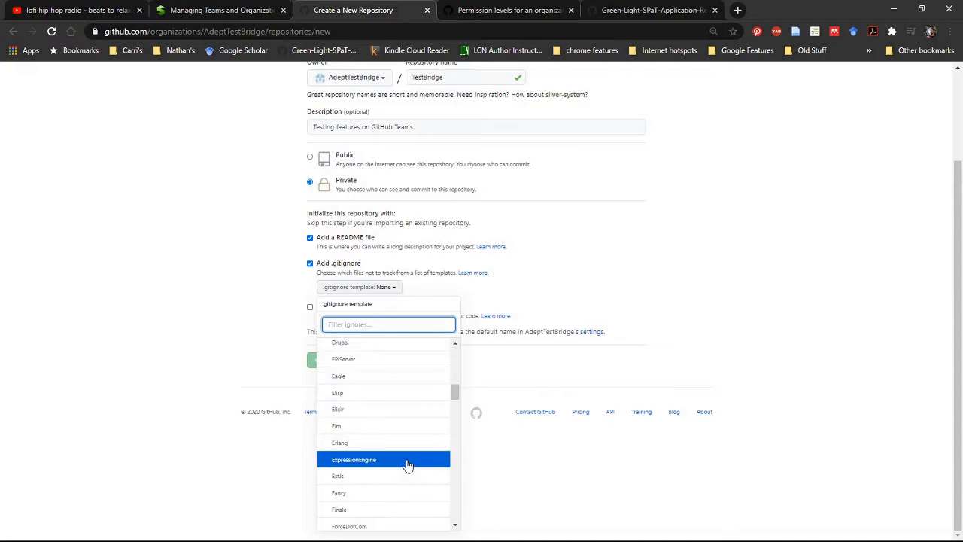
scroll(407, 465, "down", 1)
scroll(407, 465, "down", 1)
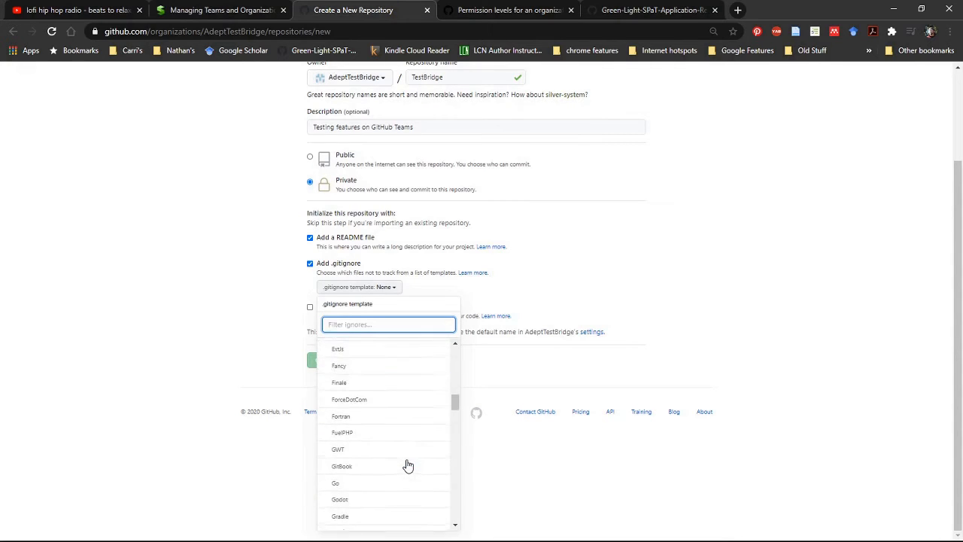
scroll(407, 466, "down", 3)
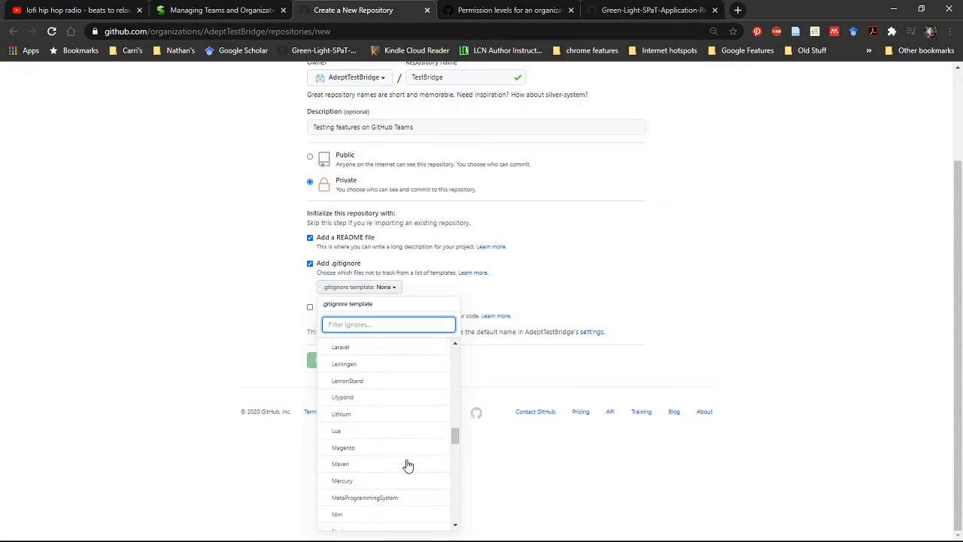
scroll(407, 466, "down", 1)
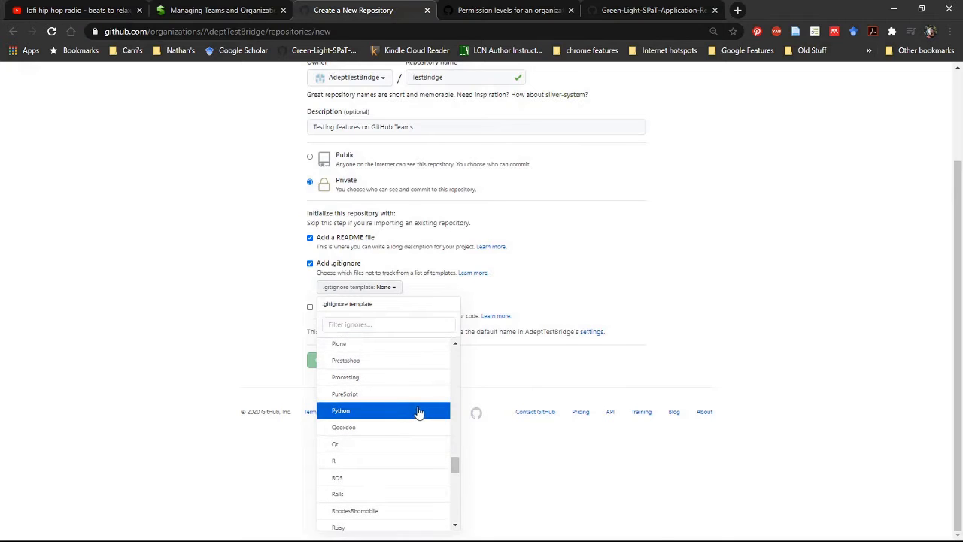
left_click(417, 411)
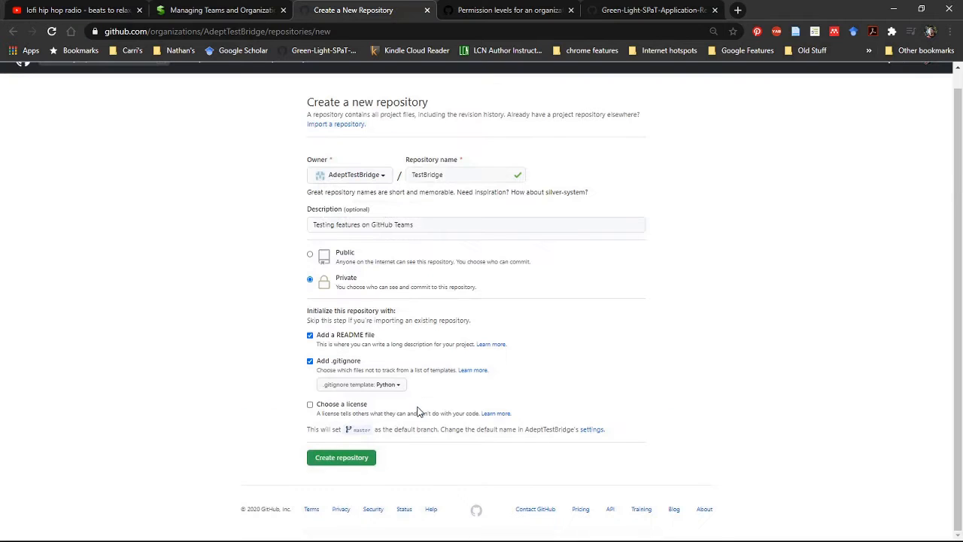
Include a license in the repository and choose the MIT License.
left_click(309, 406)
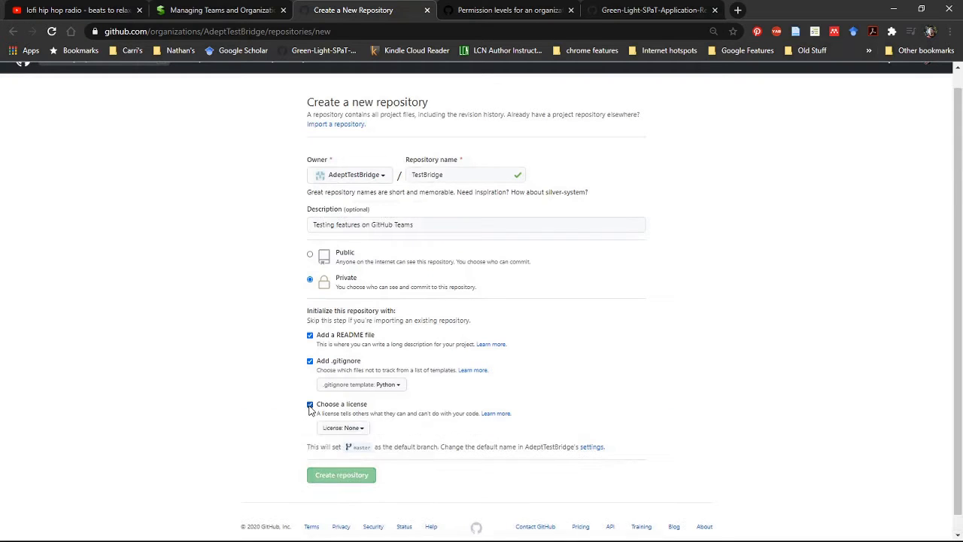
left_click(364, 428)
scroll(389, 483, "down", 5)
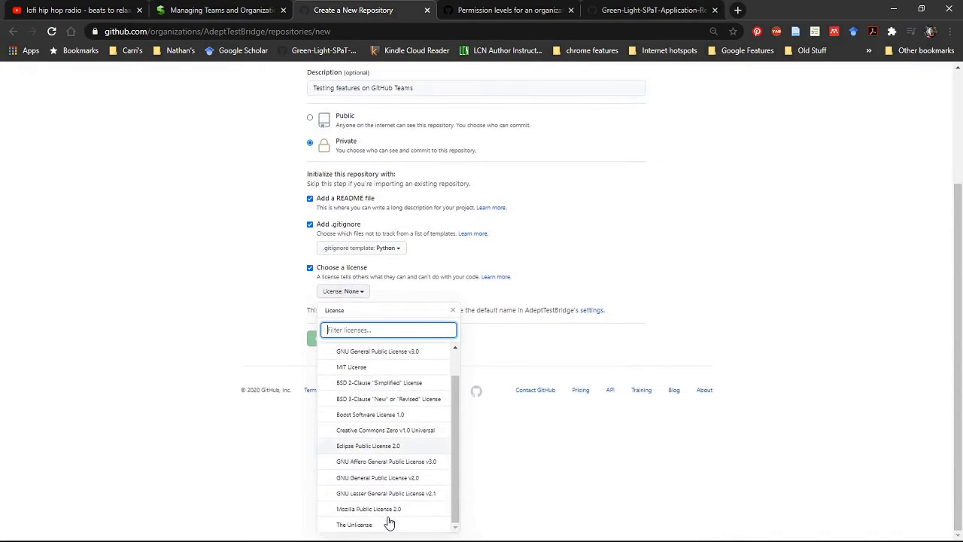
left_click(359, 368)
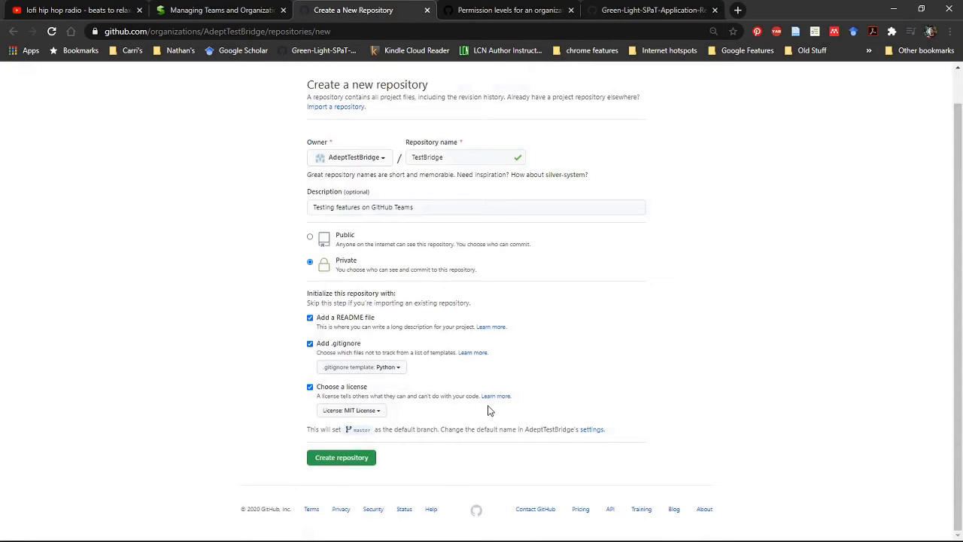
Look through the other license options, keep the MIT License, and create the repository.
left_click(378, 414)
scroll(397, 468, "down", 2)
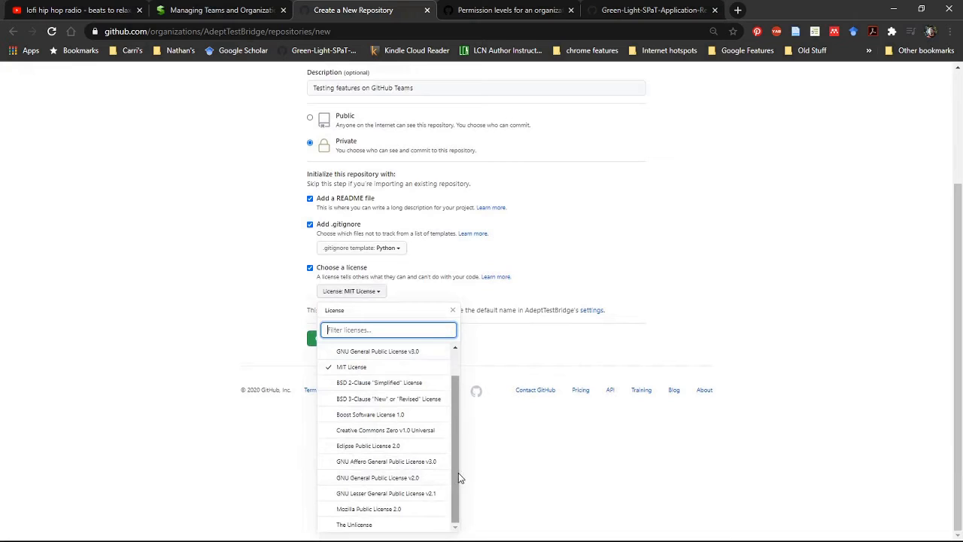
left_click_drag(459, 480, 462, 426)
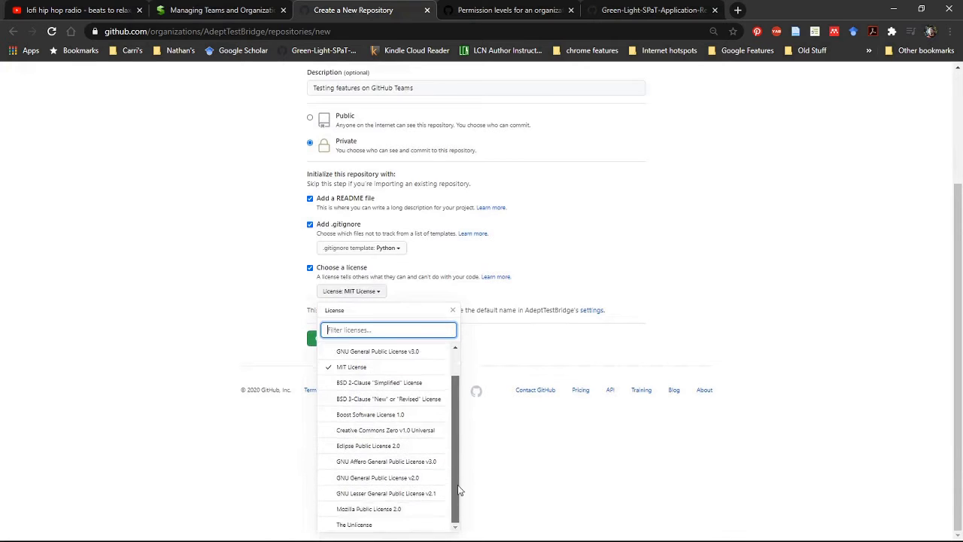
scroll(455, 492, "down", 1)
left_click_drag(452, 495, 471, 471)
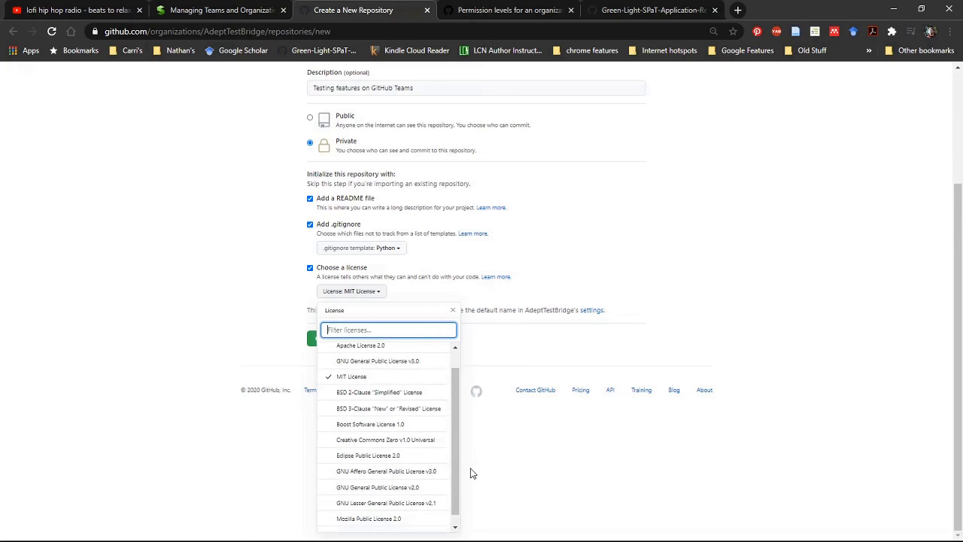
scroll(459, 485, "down", 1)
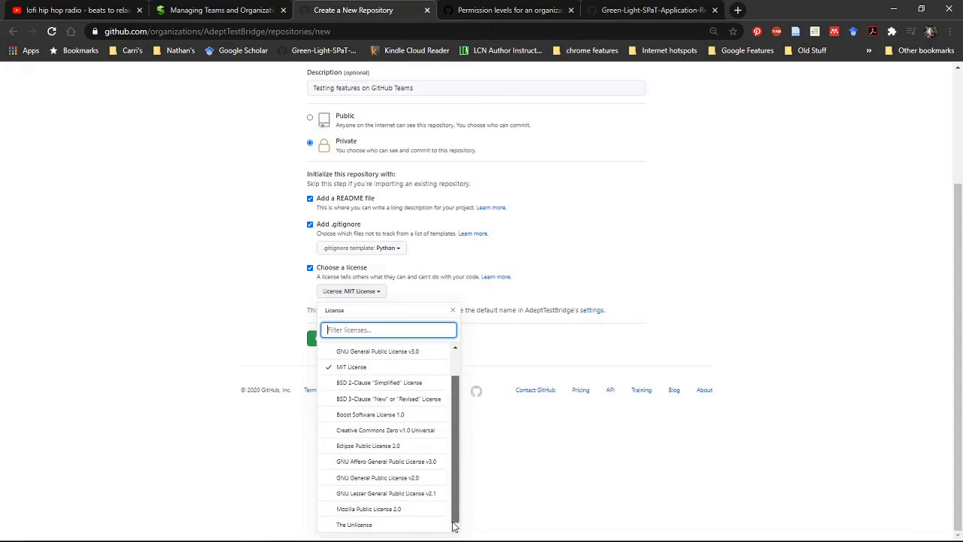
left_click(569, 439)
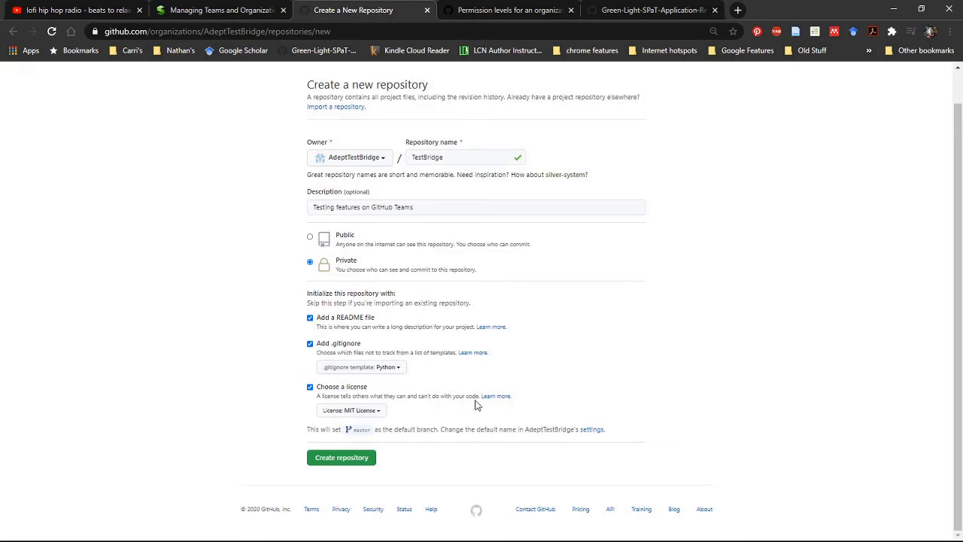
left_click(367, 466)
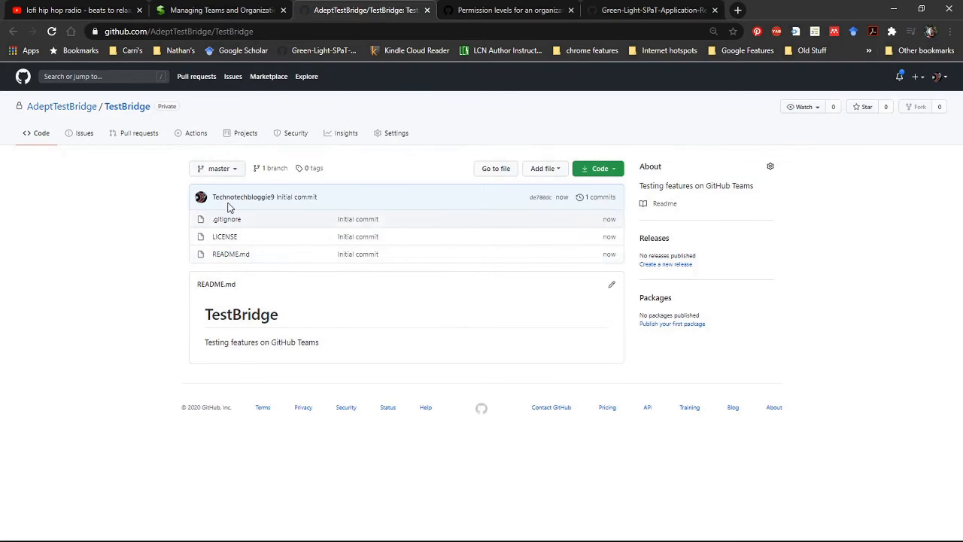
left_click(616, 170)
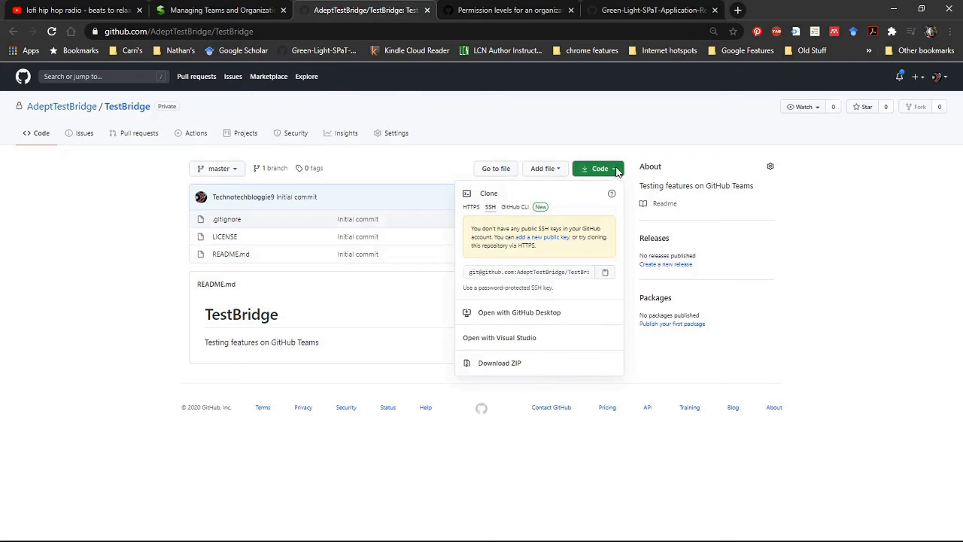
left_click(616, 170)
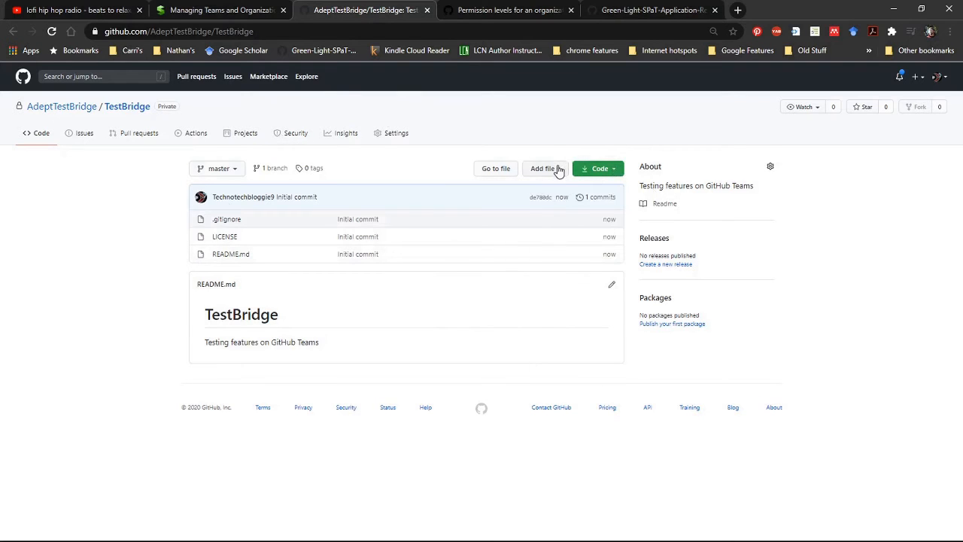
left_click(559, 170)
left_click(558, 170)
Start a new issue in the TestBridge repository and title it "TODO".
left_click(82, 138)
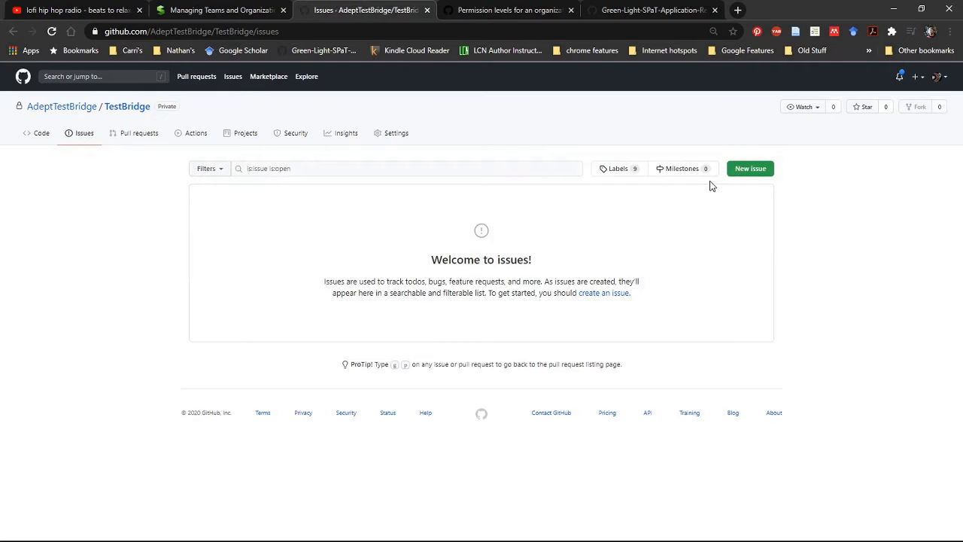
left_click(759, 174)
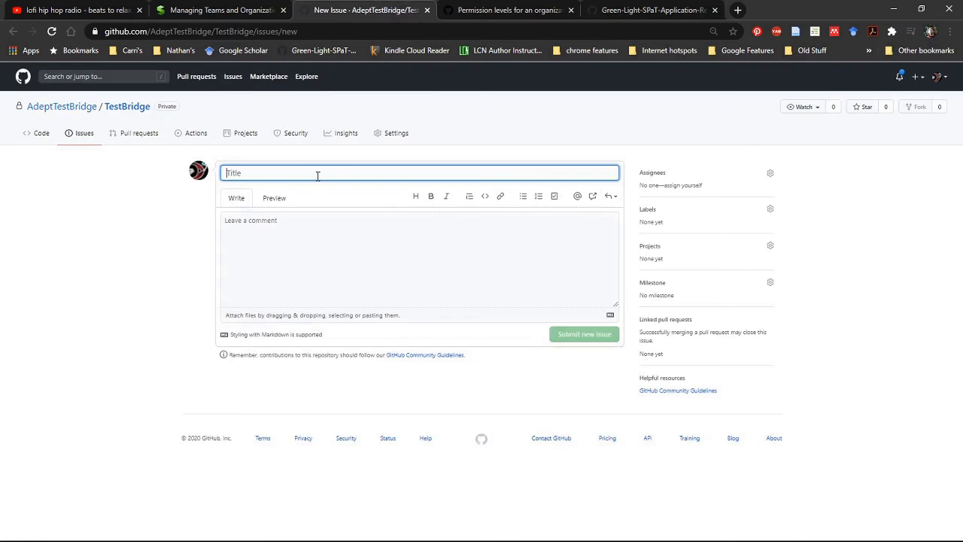
type("TODO")
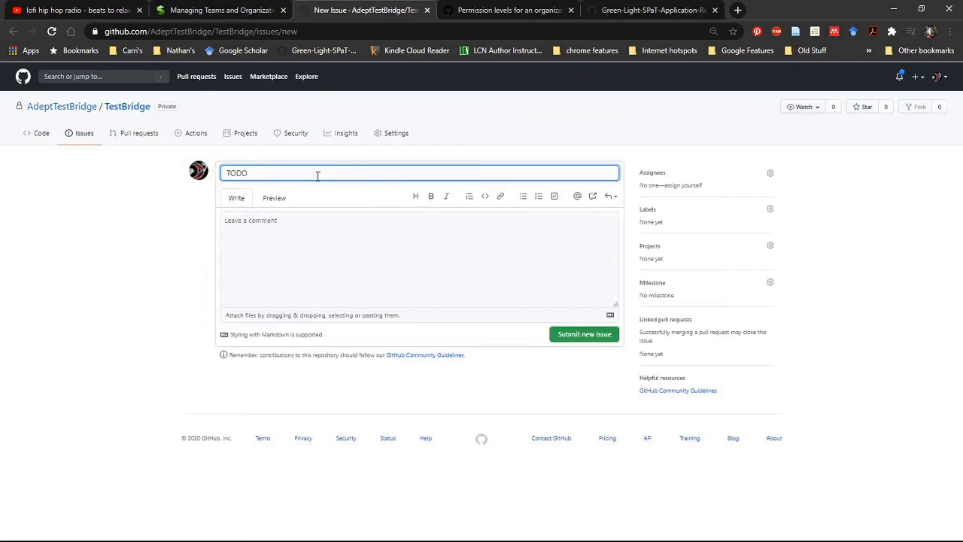
Enter the comment "Add some code to this repository" in the TODO issue.
left_click(322, 220)
type("Add some")
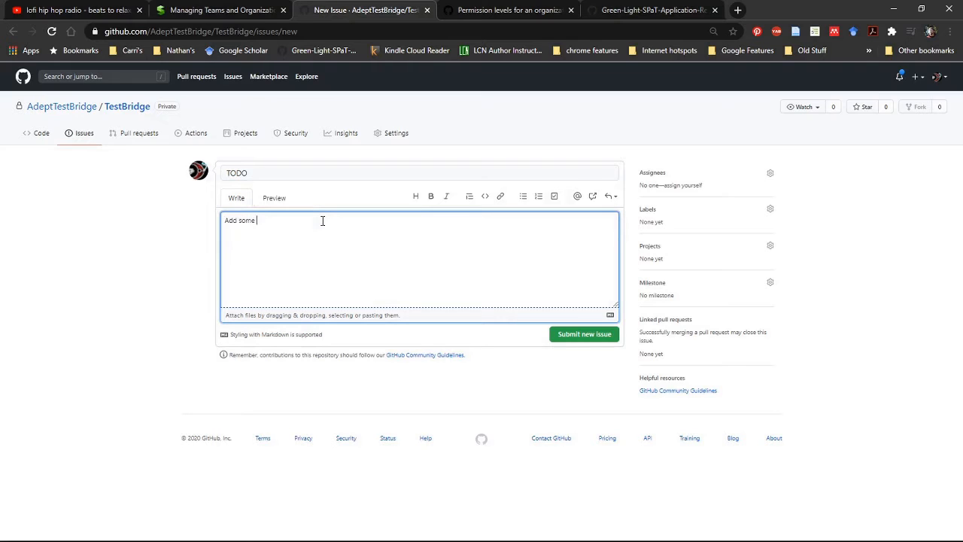
type(" code to this repository")
Assign the TODO issue to the only listed account and check the assignee selection.
left_click(770, 176)
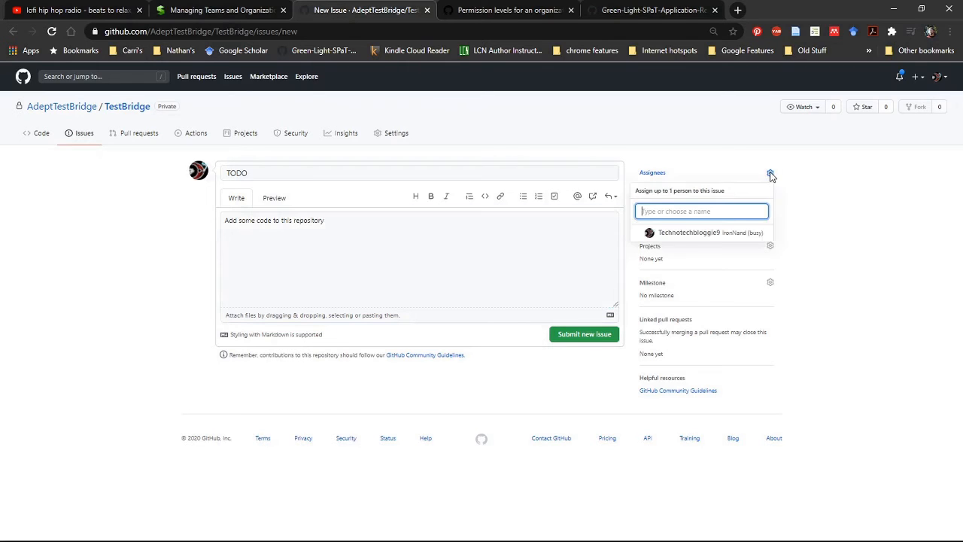
left_click(730, 234)
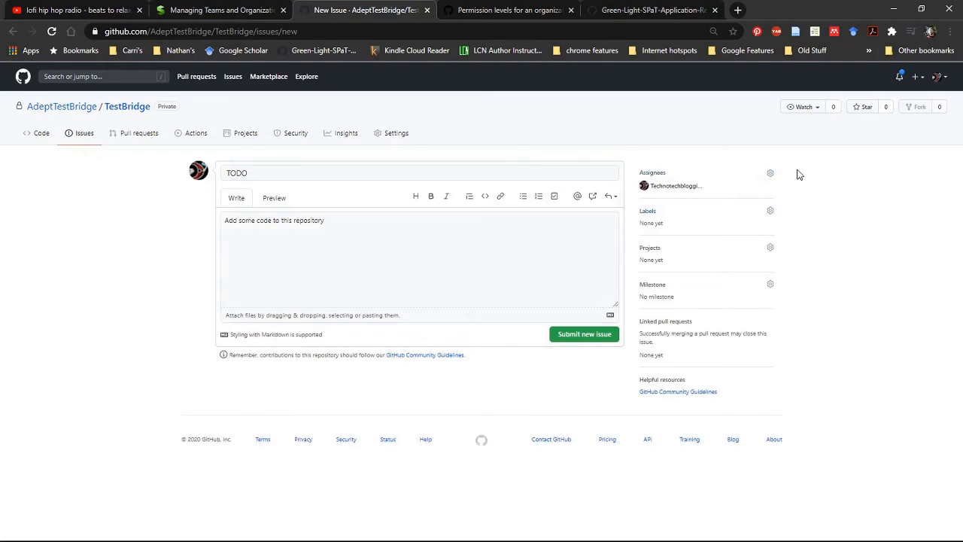
left_click(771, 176)
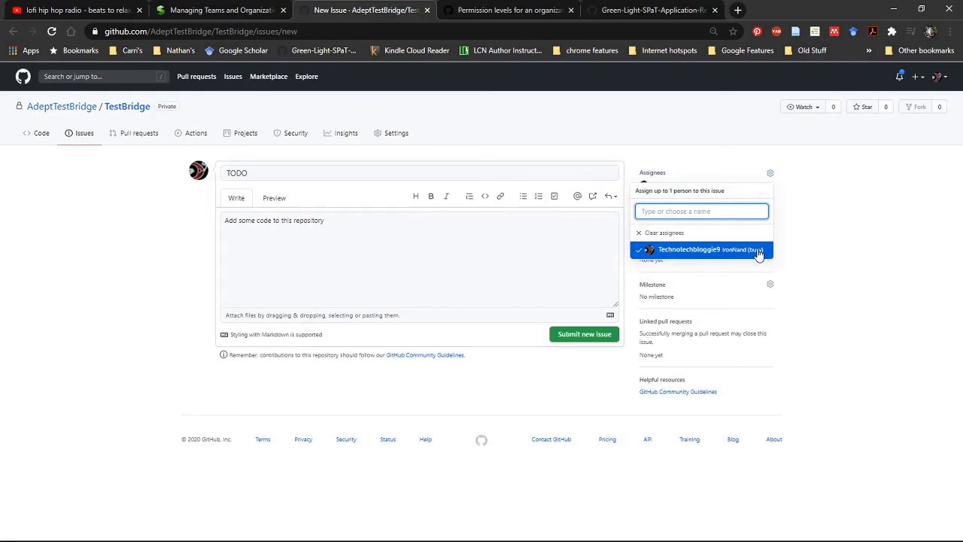
left_click(864, 212)
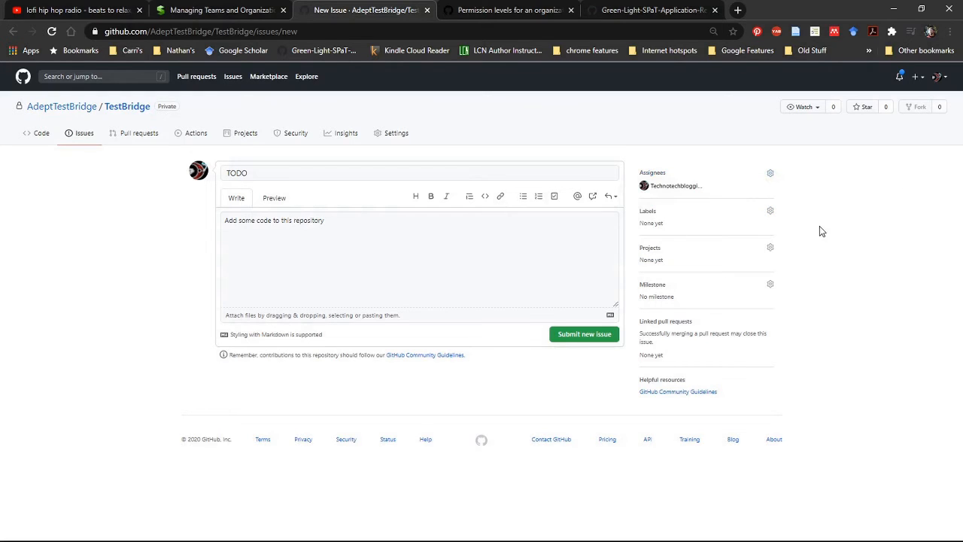
Apply the "good first issue" label to the TODO issue.
left_click(771, 211)
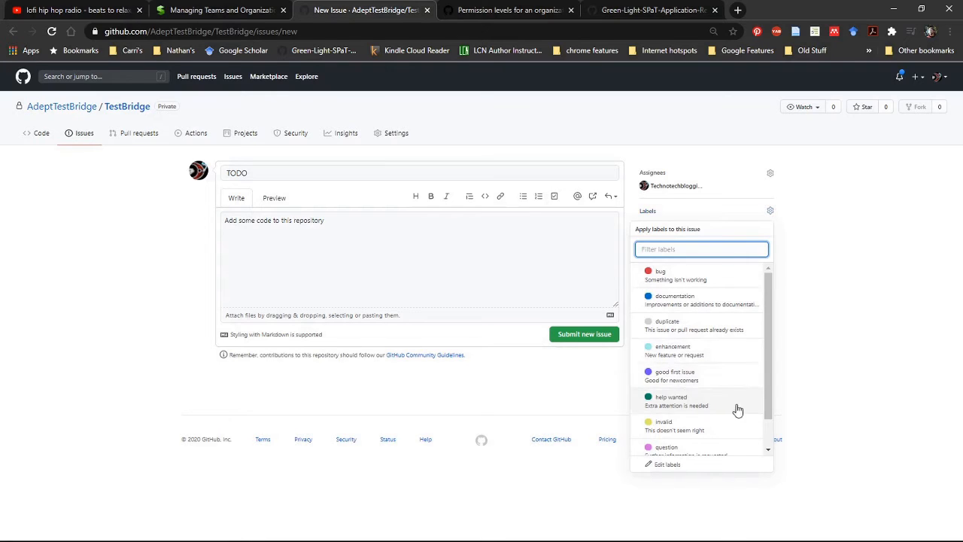
left_click(694, 380)
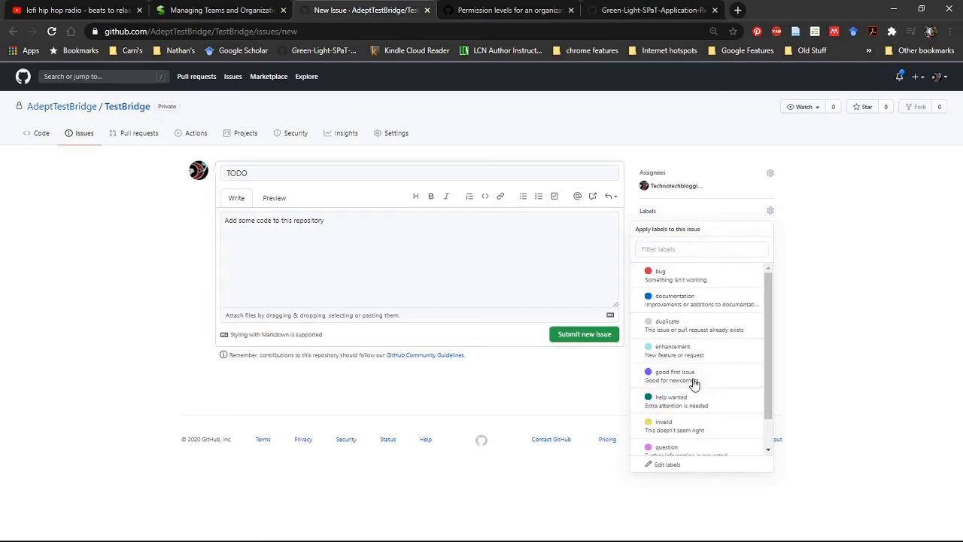
left_click(844, 355)
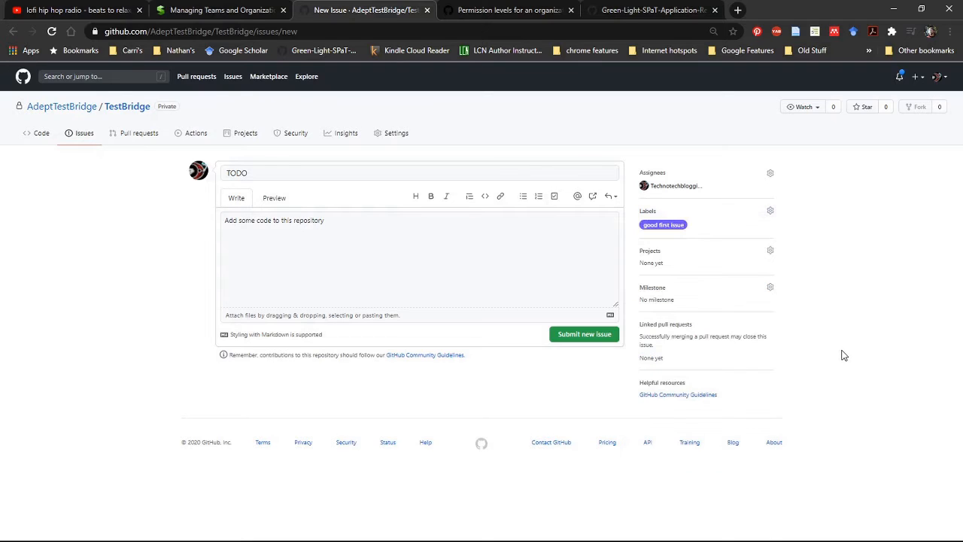
Check the projects available for the TODO issue, and submit the issue without assigning one.
left_click(769, 256)
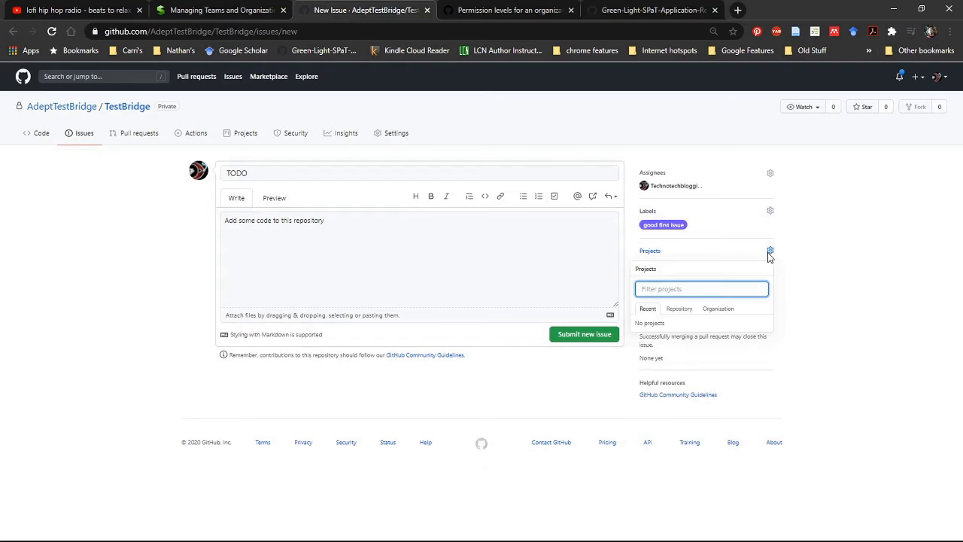
left_click(769, 256)
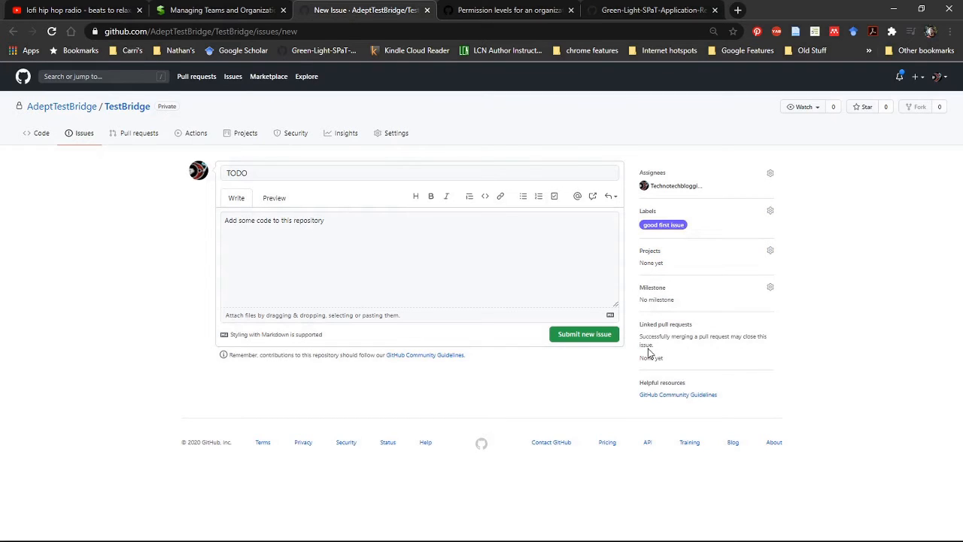
left_click(561, 337)
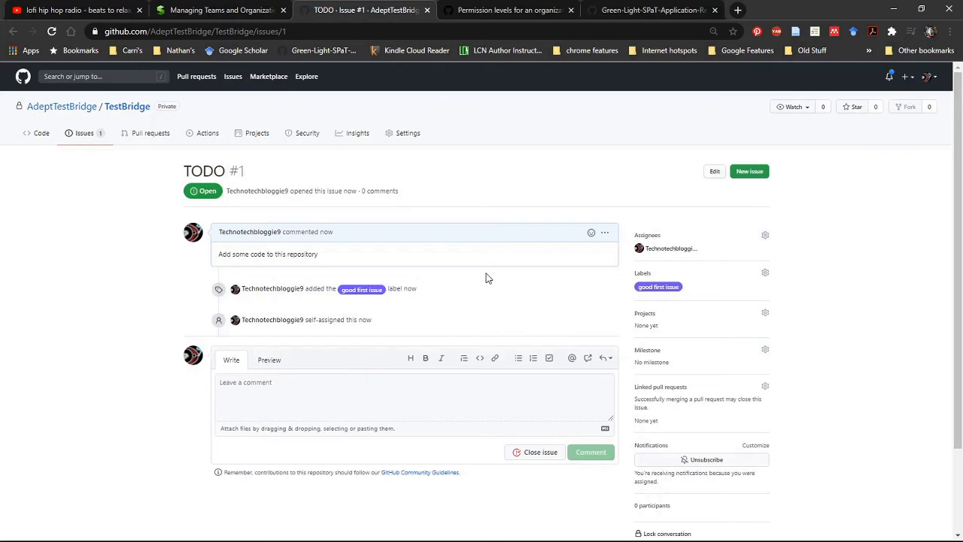
Add an eyes reaction to the opening comment of the TODO issue and review the issue page.
scroll(482, 289, "down", 2)
scroll(481, 286, "up", 1)
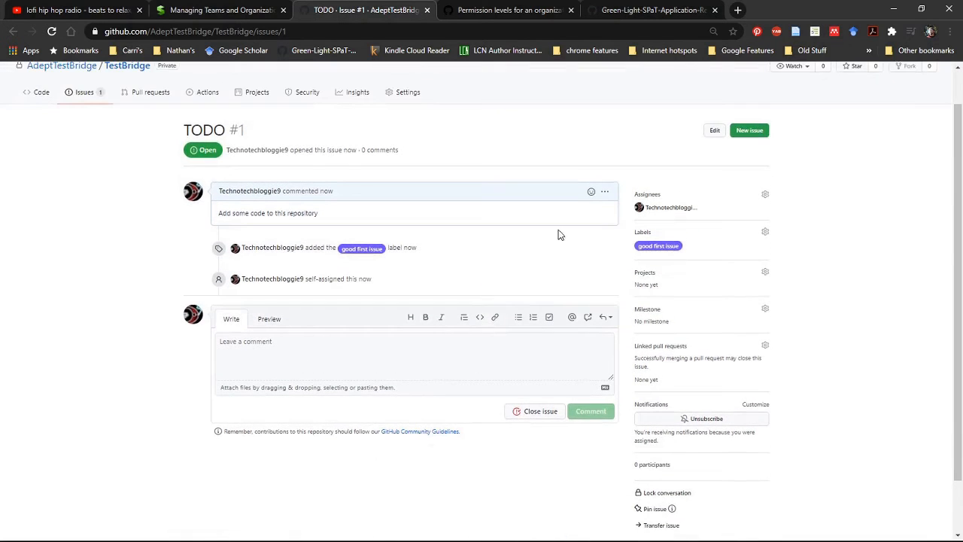
left_click(592, 193)
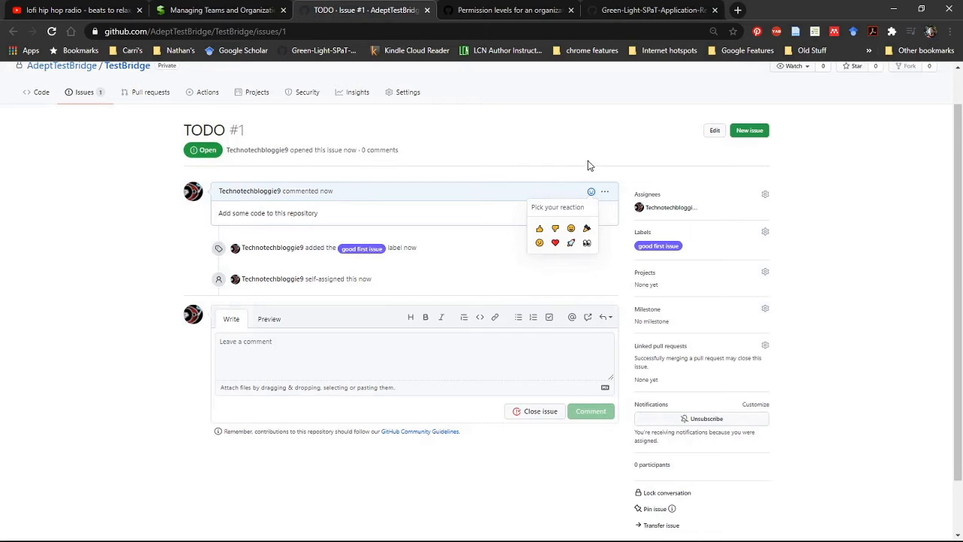
left_click(587, 244)
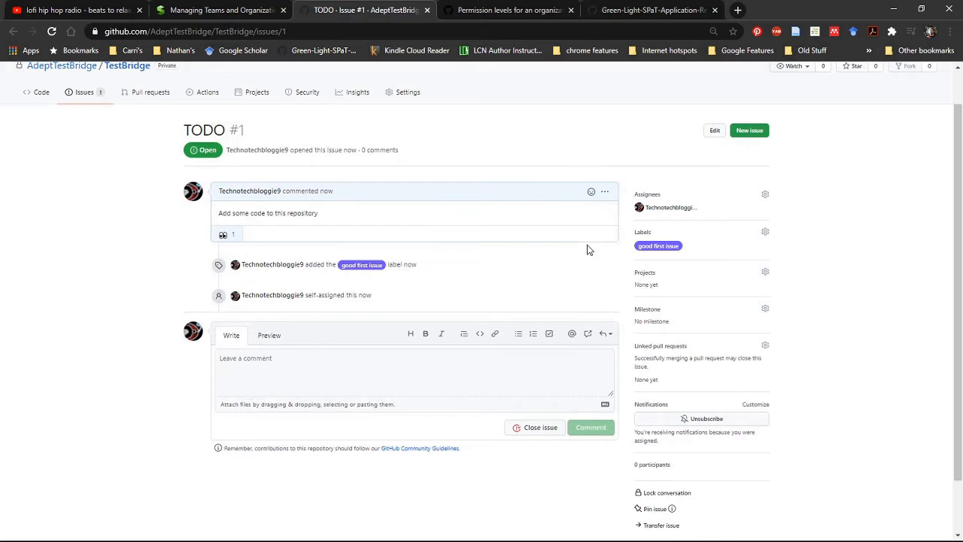
scroll(589, 249, "down", 1)
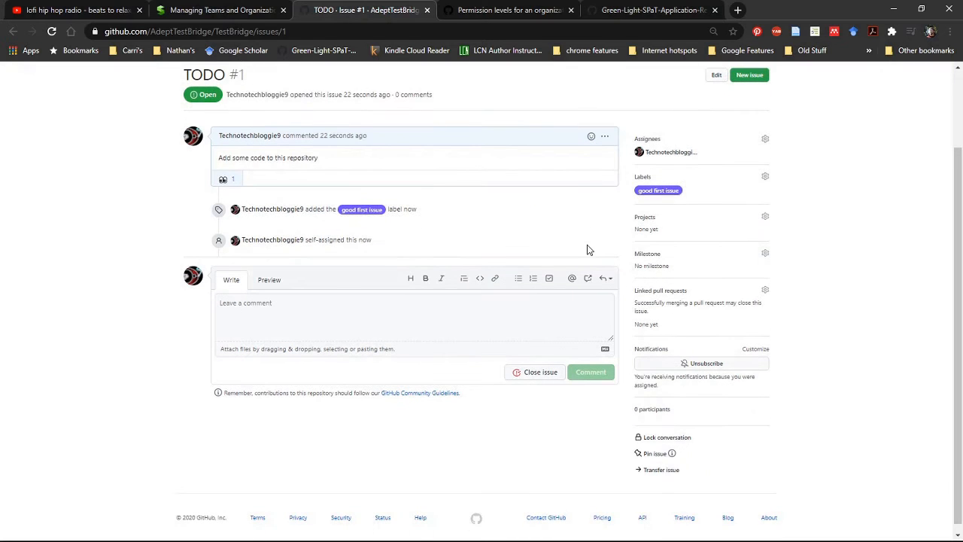
scroll(589, 249, "up", 1)
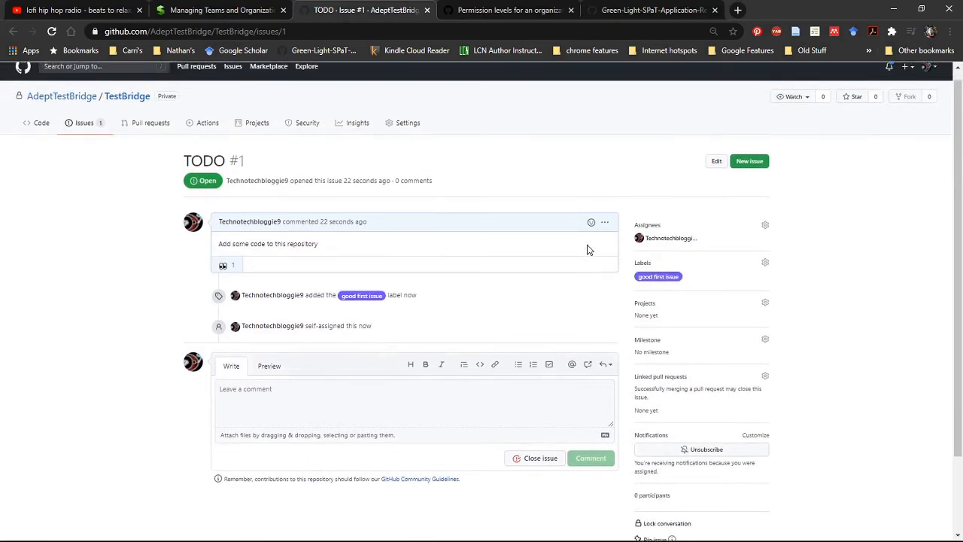
scroll(589, 249, "down", 1)
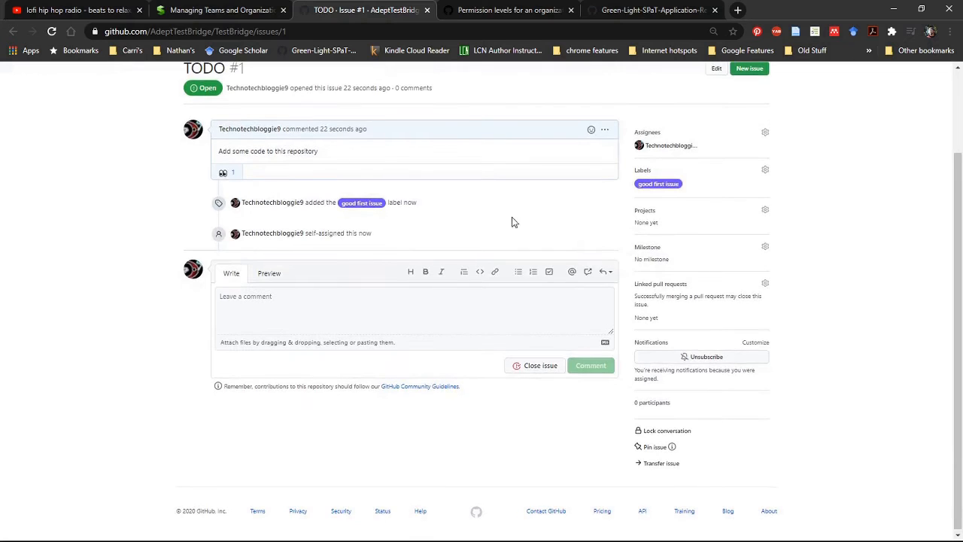
scroll(506, 228, "up", 2)
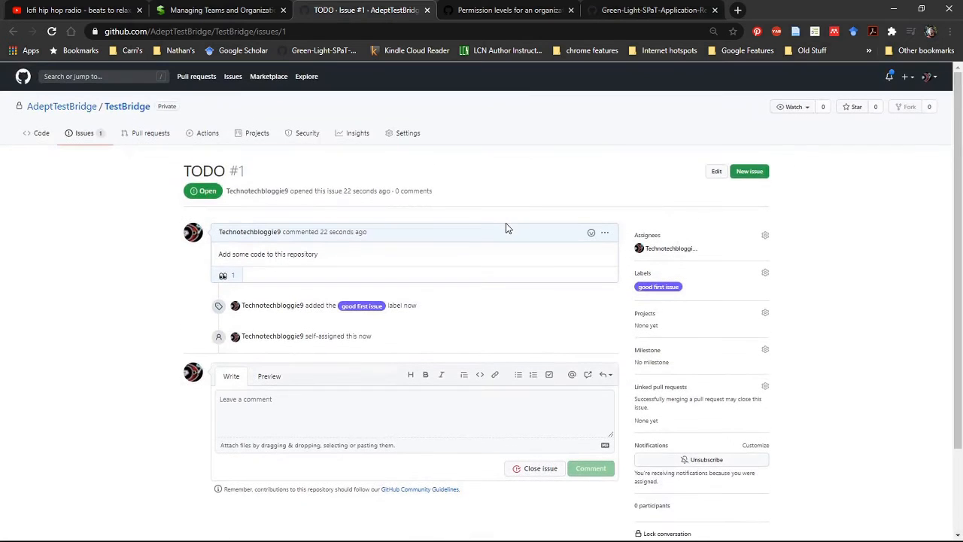
Open the repository's GitHub Actions page and survey the suggested, deployment, continuous integration and automation workflow templates.
left_click(208, 133)
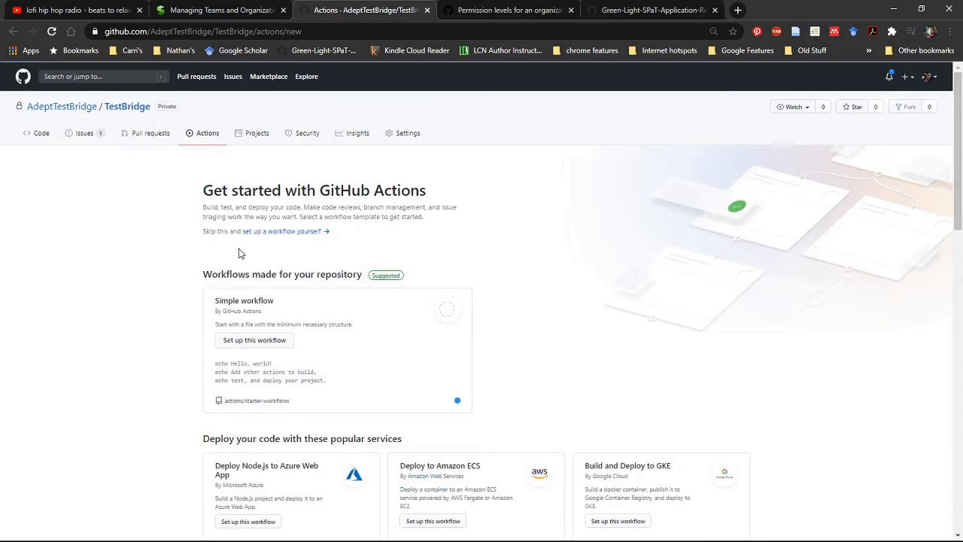
scroll(233, 248, "down", 1)
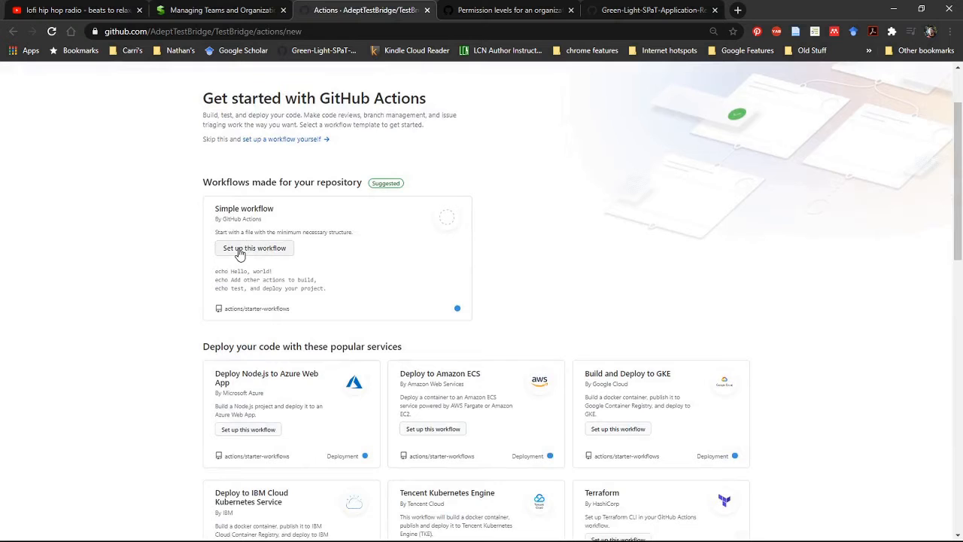
scroll(239, 255, "up", 1)
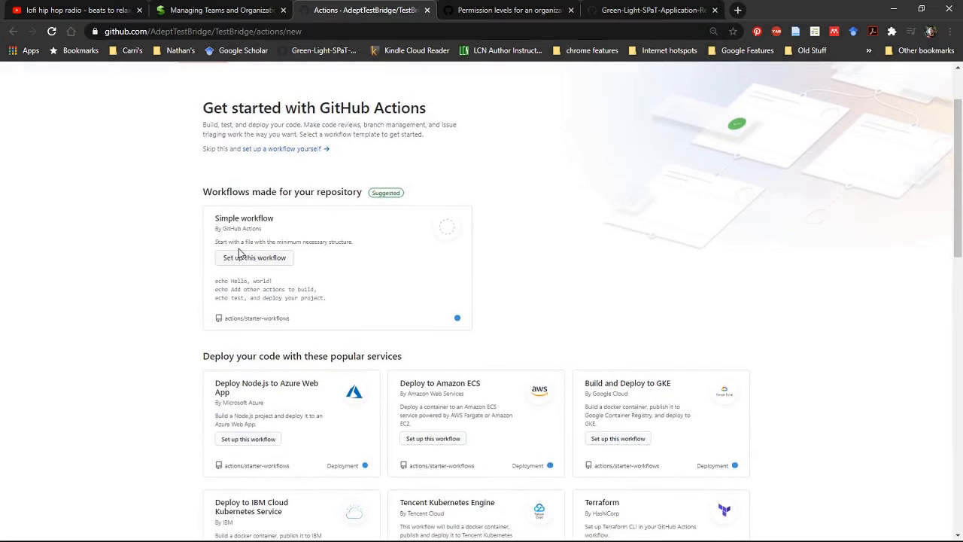
scroll(239, 254, "up", 1)
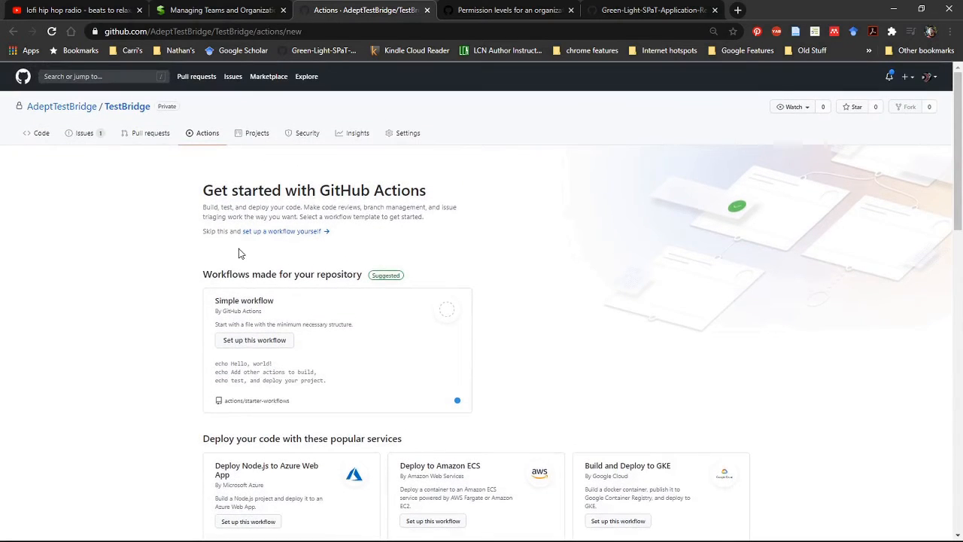
scroll(239, 255, "down", 2)
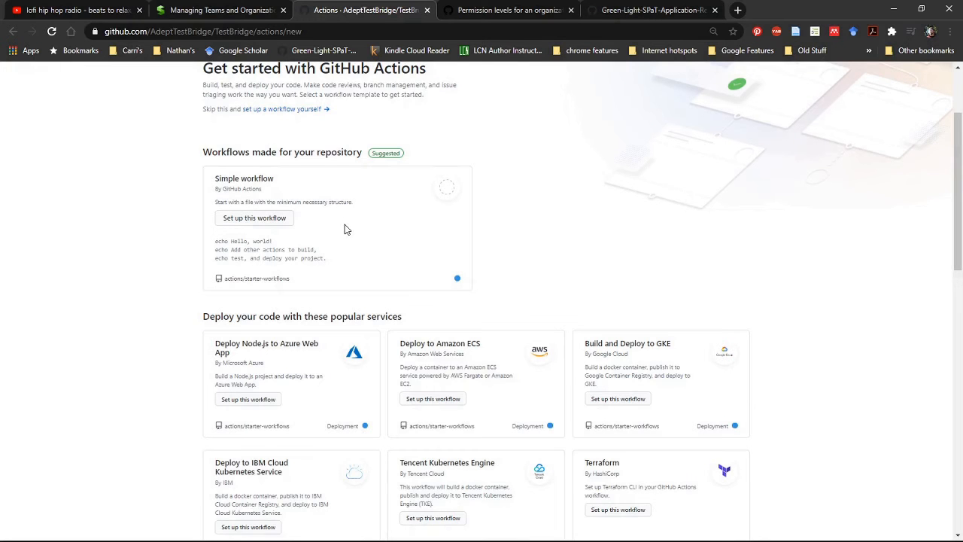
scroll(345, 224, "down", 3)
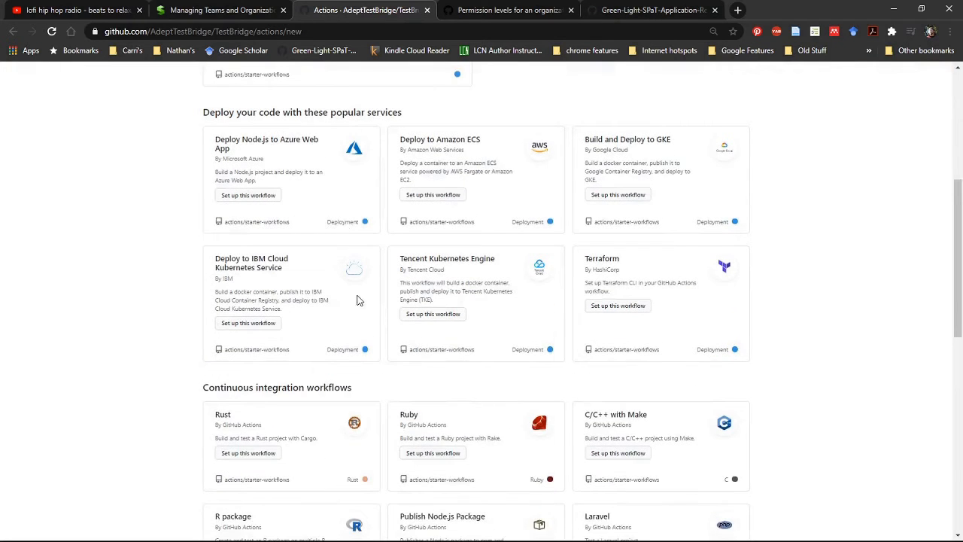
scroll(357, 299, "down", 2)
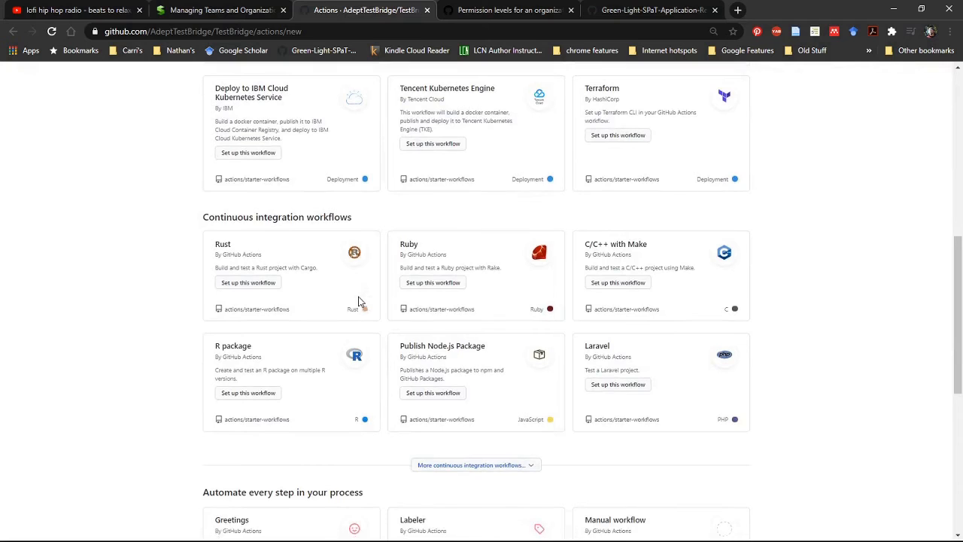
scroll(358, 301, "down", 2)
scroll(358, 300, "down", 3)
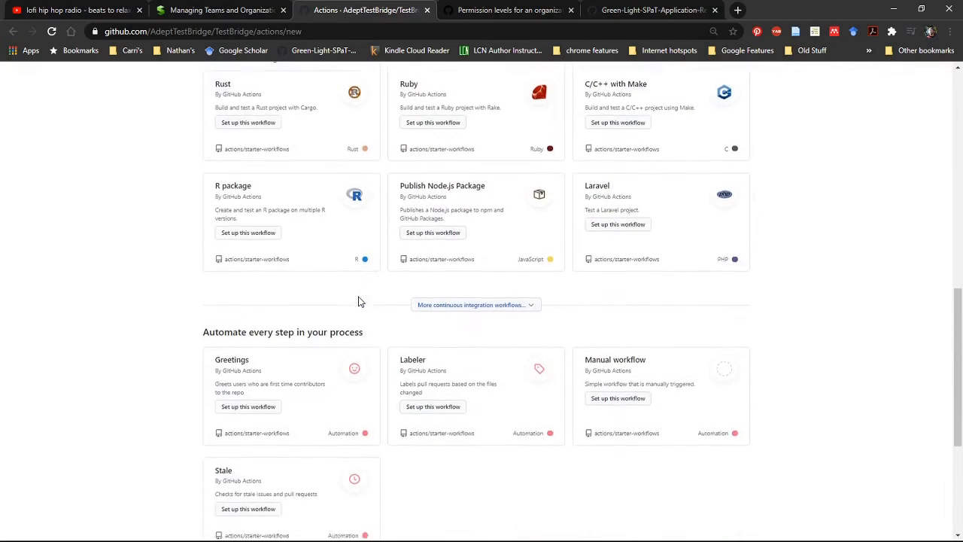
scroll(358, 301, "up", 6)
scroll(358, 301, "up", 5)
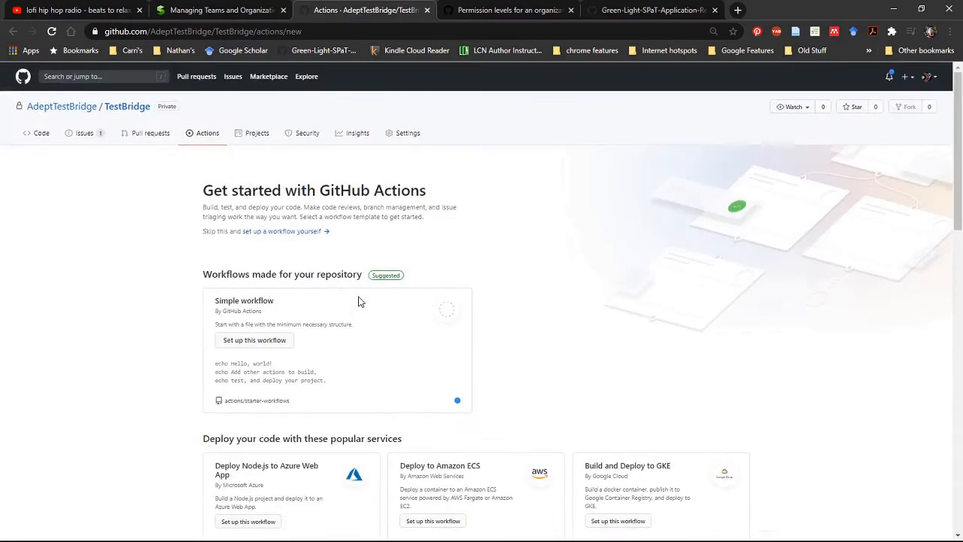
Examine the deployment and continuous integration templates more closely, including C/C++ with Make and Publish Node.js Package.
scroll(358, 301, "down", 3)
scroll(359, 301, "down", 2)
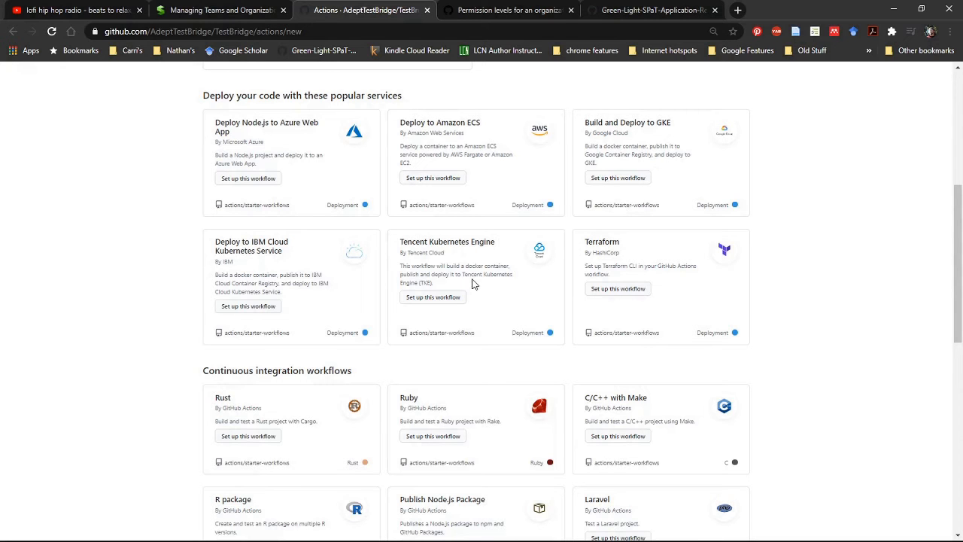
scroll(474, 283, "down", 1)
scroll(473, 283, "down", 2)
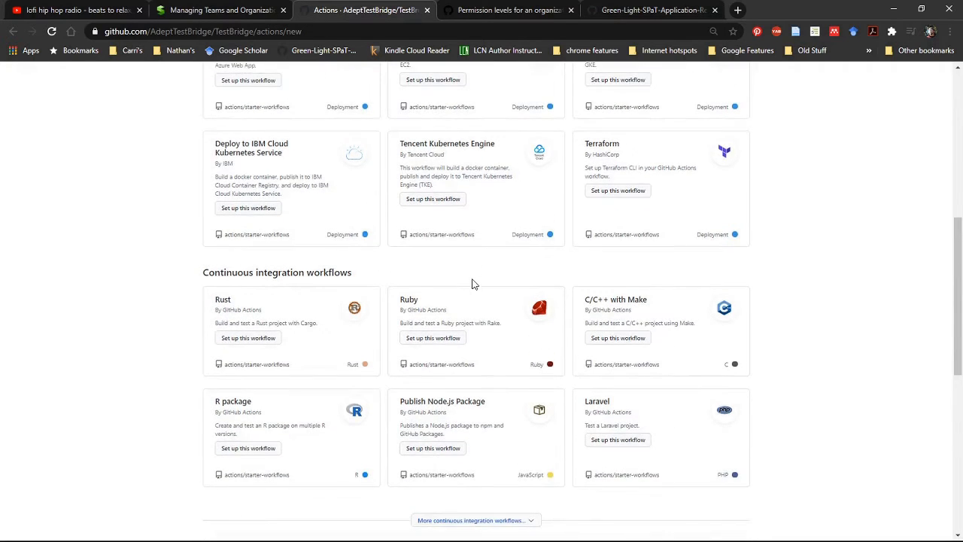
scroll(474, 283, "down", 1)
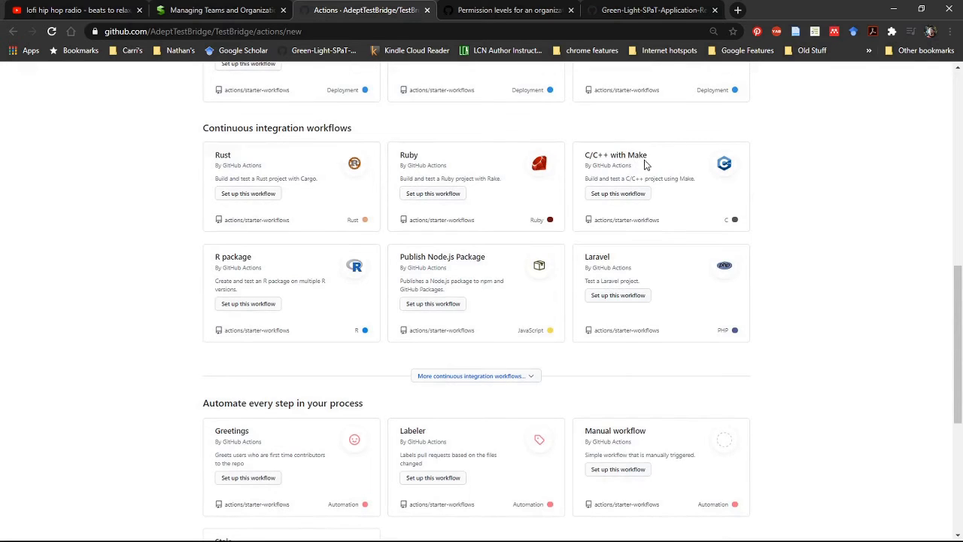
left_click_drag(654, 156, 586, 152)
left_click(587, 153)
scroll(626, 202, "down", 2)
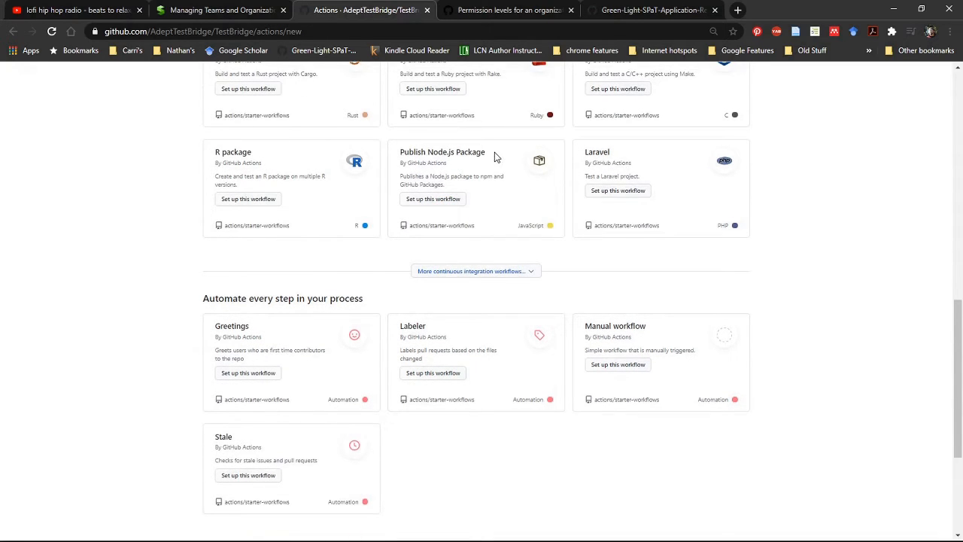
left_click_drag(494, 154, 393, 155)
left_click(492, 174)
scroll(492, 173, "down", 3)
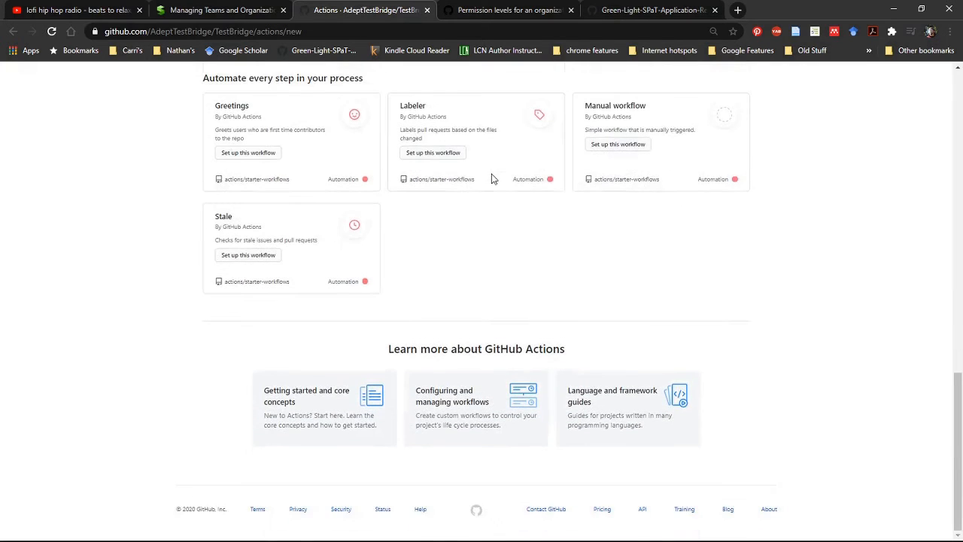
Set up the Manual workflow automation template as a new workflow file and look over the featured marketplace actions.
scroll(492, 178, "up", 1)
scroll(492, 179, "up", 2)
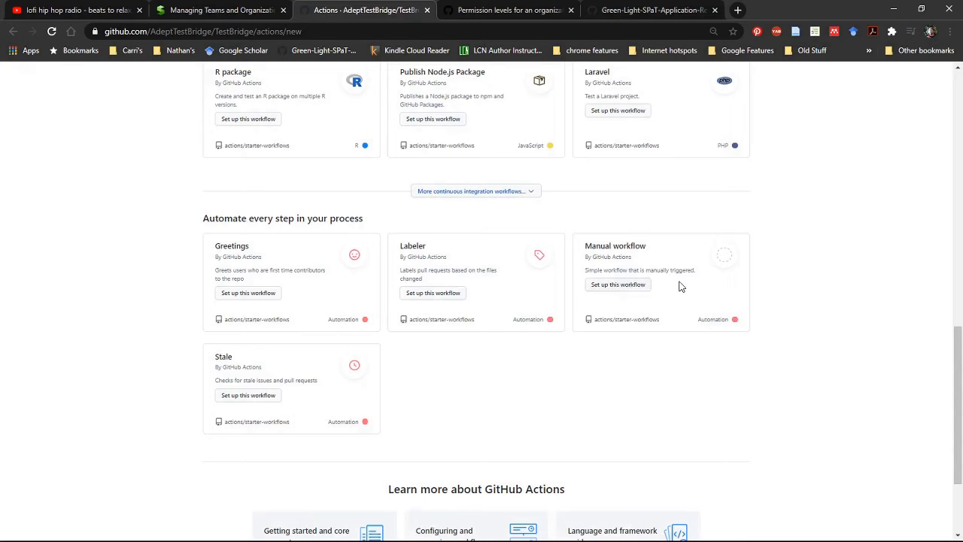
left_click(642, 288)
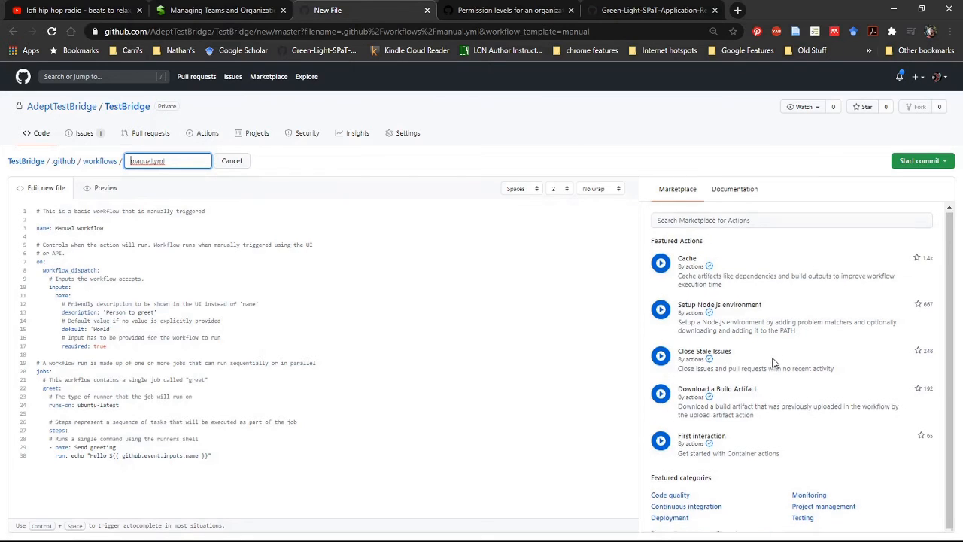
scroll(775, 361, "down", 1)
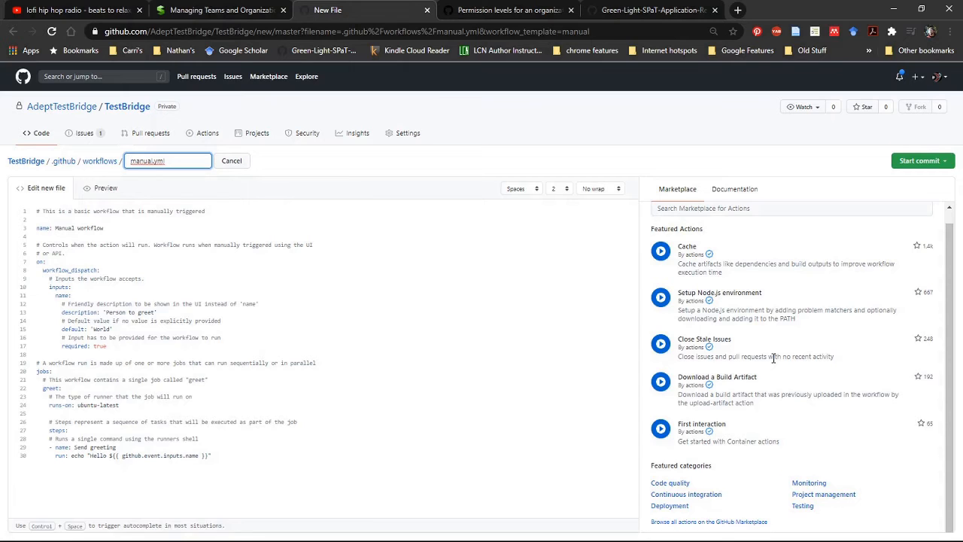
scroll(772, 358, "up", 1)
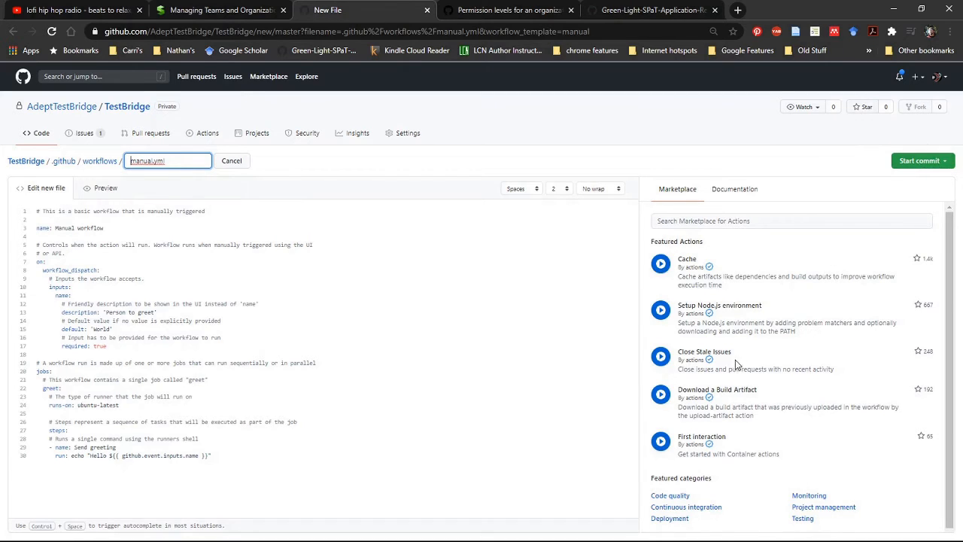
Commit manual.yml directly to the master branch with the extended description "First workflow, needs improvement".
left_click(918, 163)
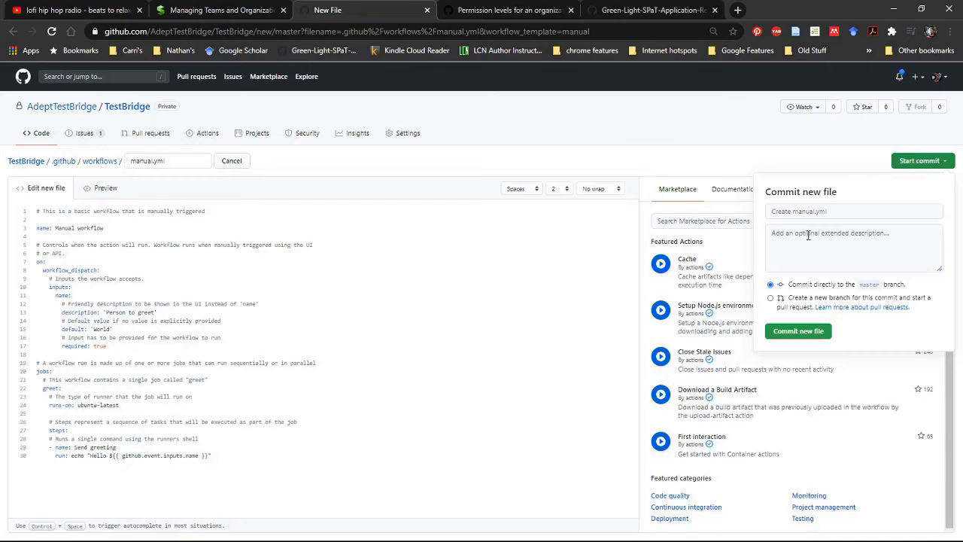
left_click(866, 212)
left_click(844, 238)
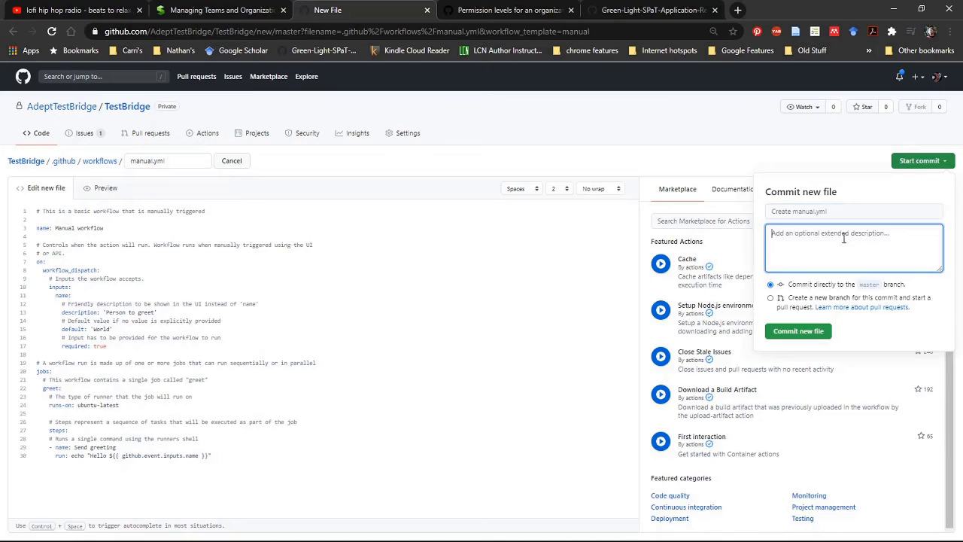
type("First workflow, needs improvement")
left_click(823, 338)
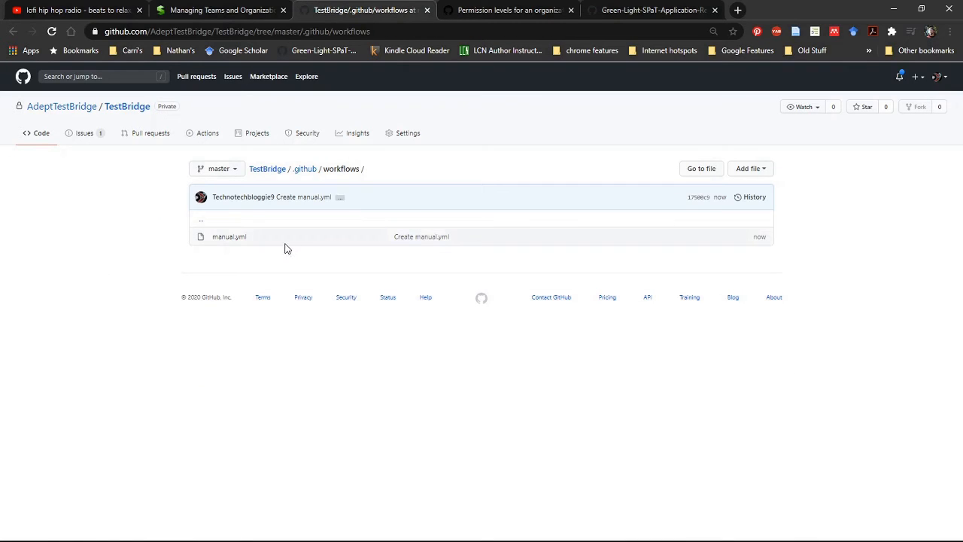
Start a new issue in the TestBridge repository with the title "TODO #2".
left_click(283, 170)
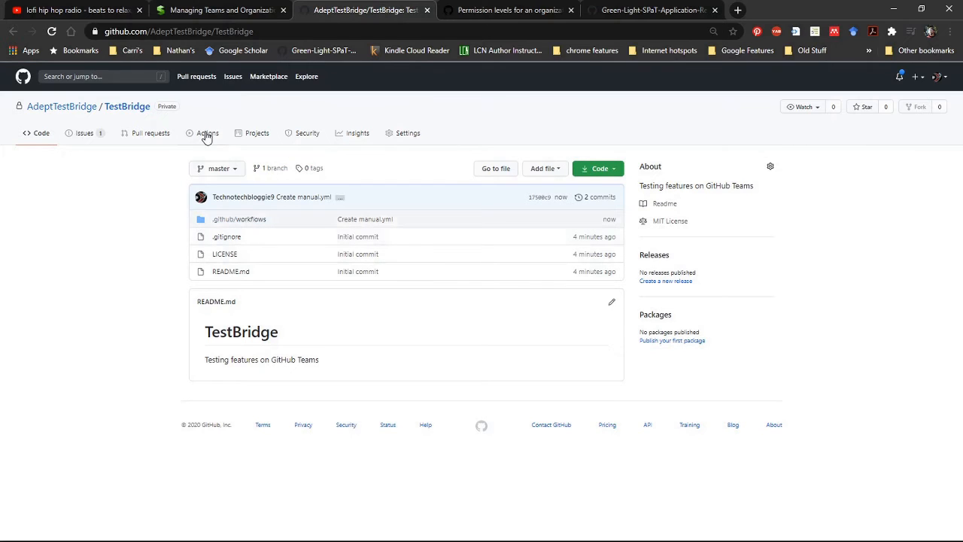
left_click(88, 137)
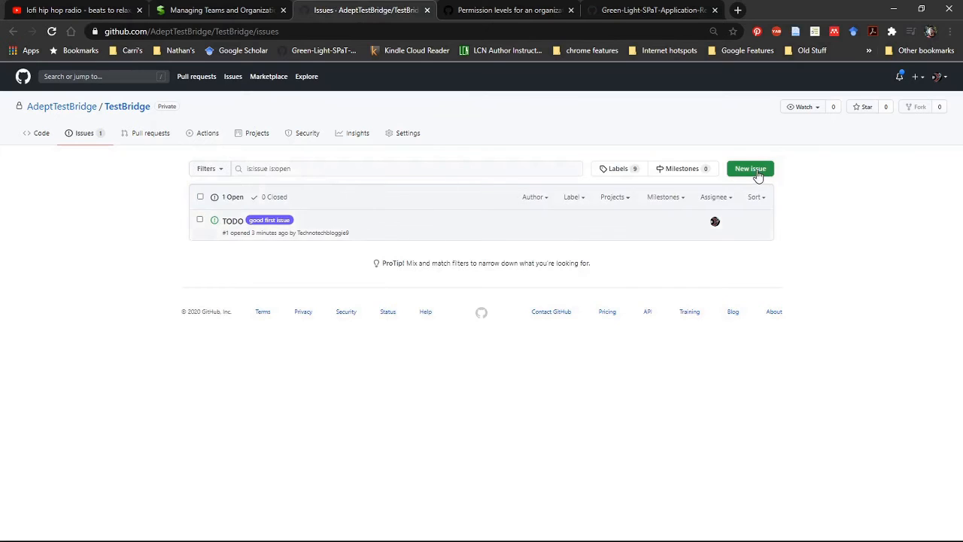
left_click(753, 170)
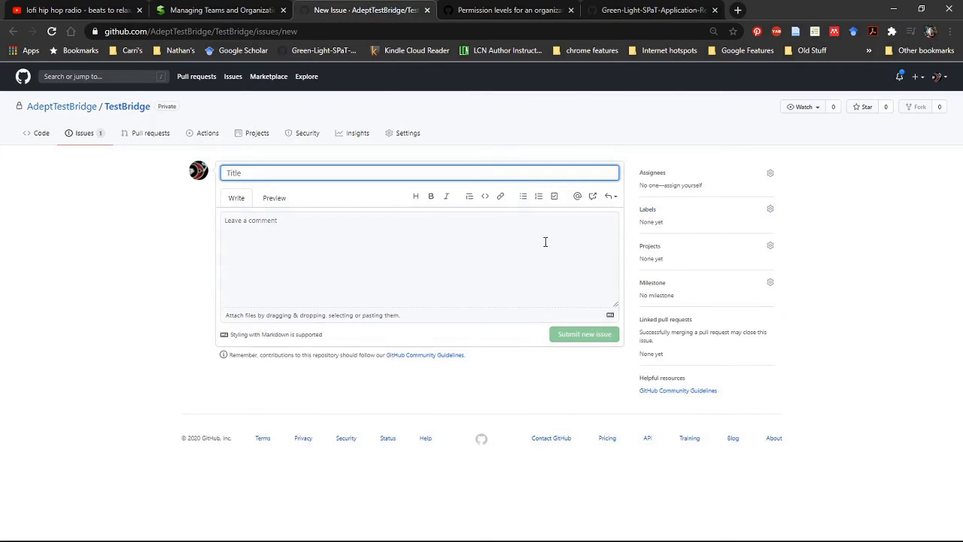
type("To")
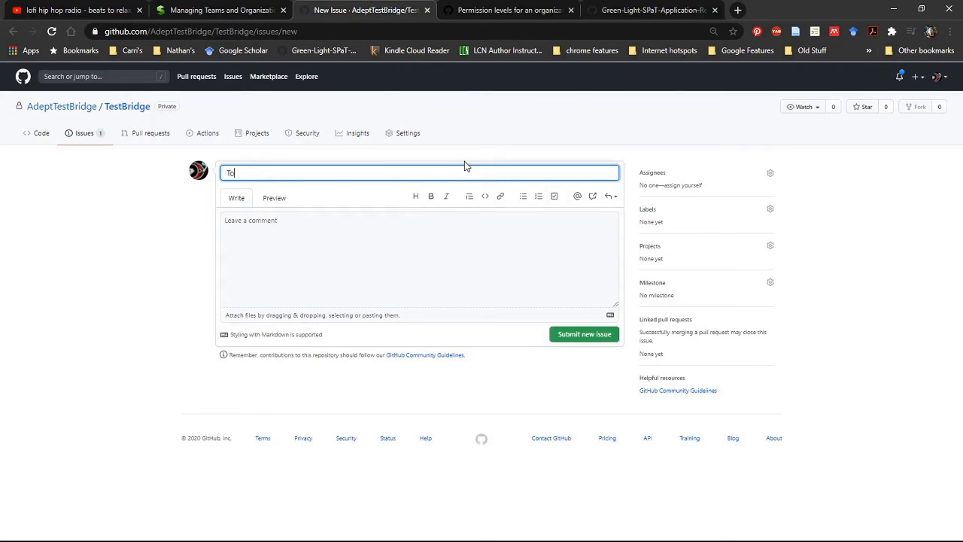
type("ODO #2")
Describe the issue as "Improve .YML workflow/pipeline by determining and applying deployment requirements." and submit it.
left_click(387, 223)
type("Imp")
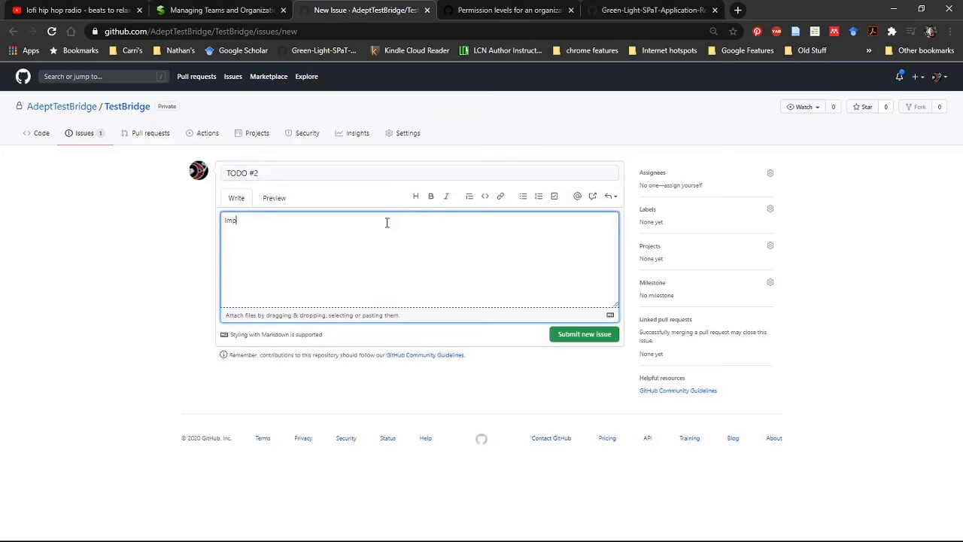
type("rove .YML pipeline")
key("BackSpace")
type("workflow")
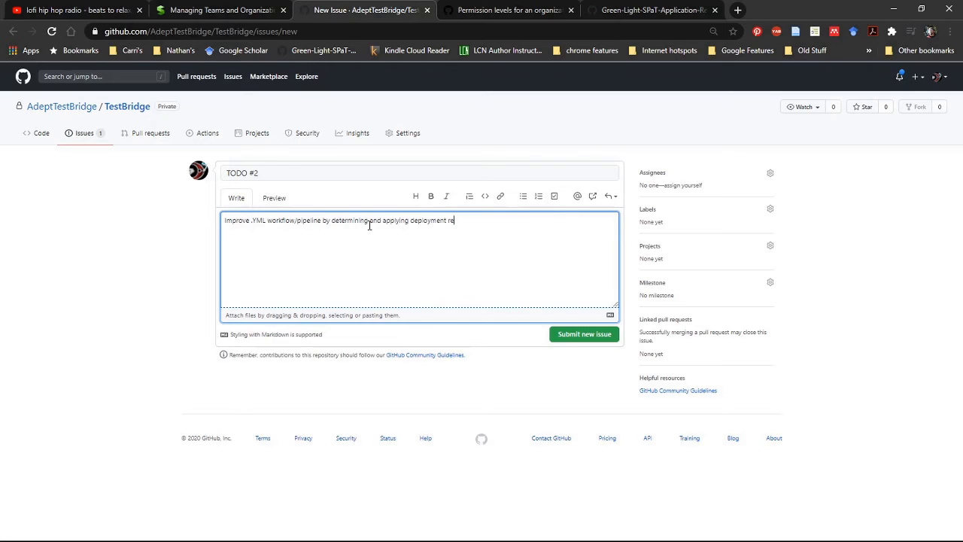
type("quirements.")
left_click(577, 335)
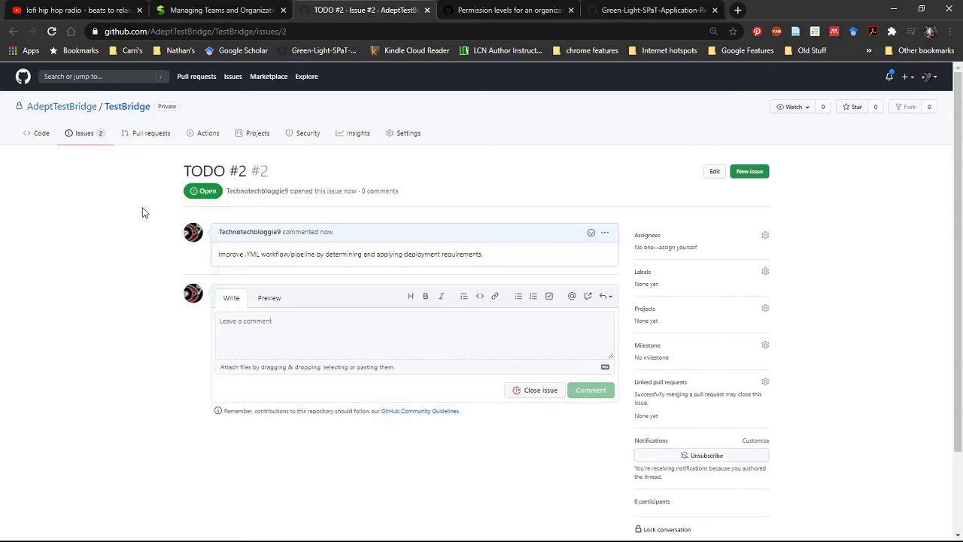
Review the repository's code page and its list of open issues, including who is assigned to them.
left_click(44, 136)
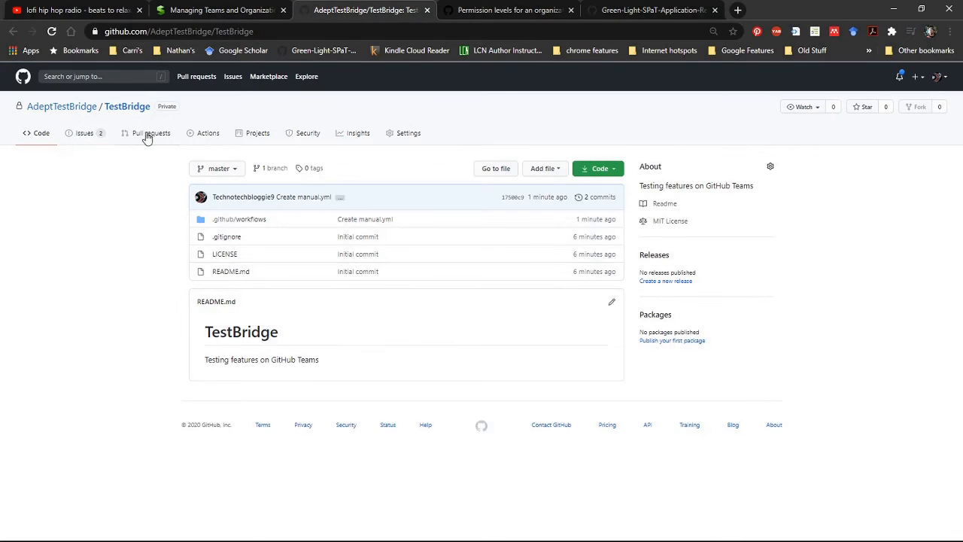
left_click(82, 138)
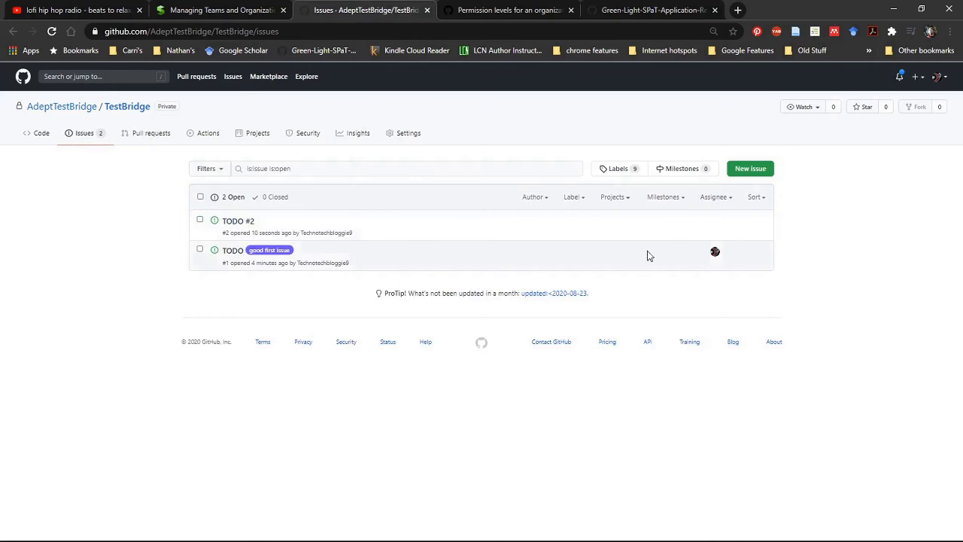
mouse_move(714, 255)
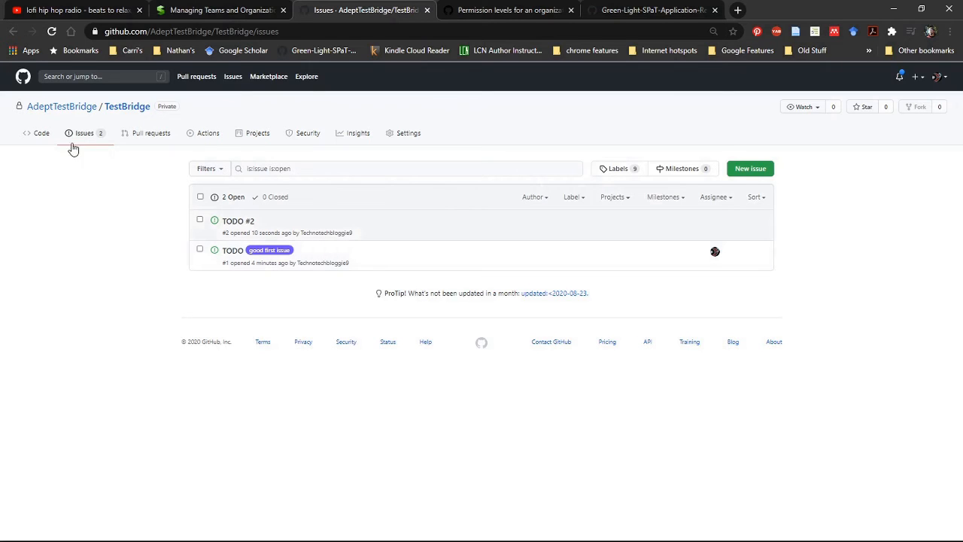
left_click(34, 138)
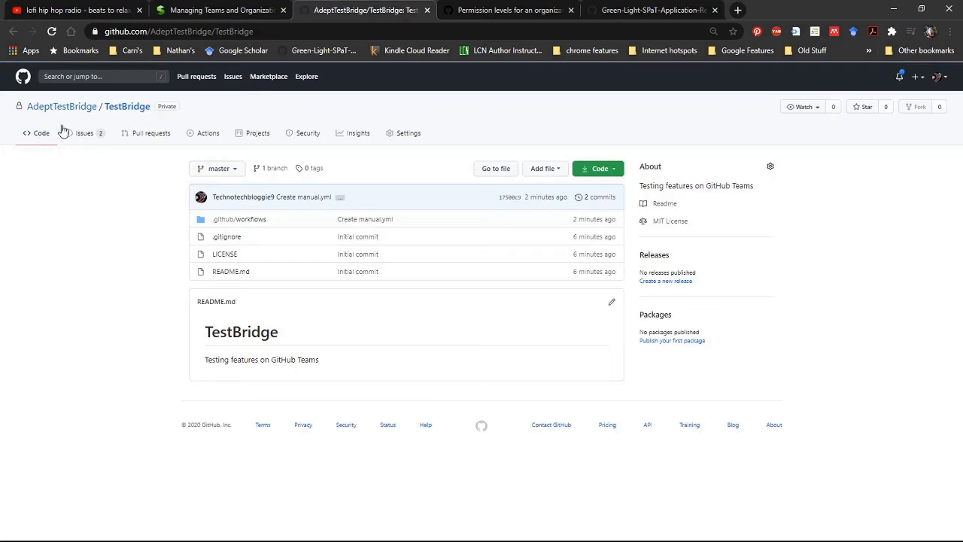
left_click(90, 134)
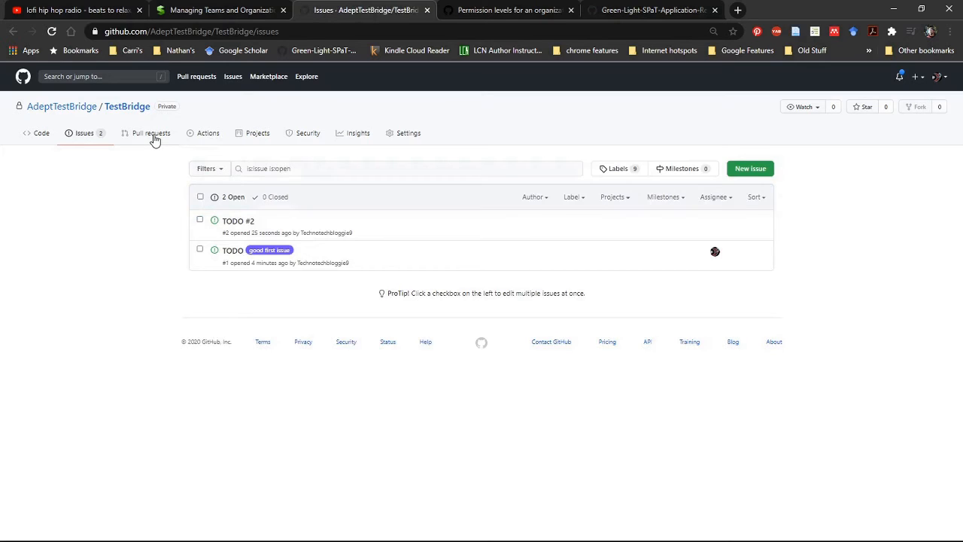
Open the repository's Actions page and view the runs of the Manual workflow.
left_click(199, 140)
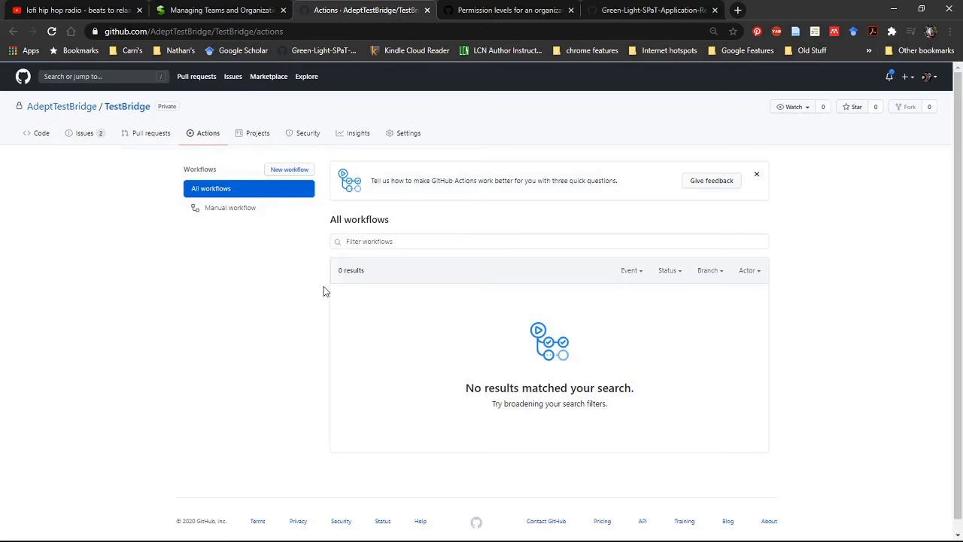
scroll(376, 233, "down", 1)
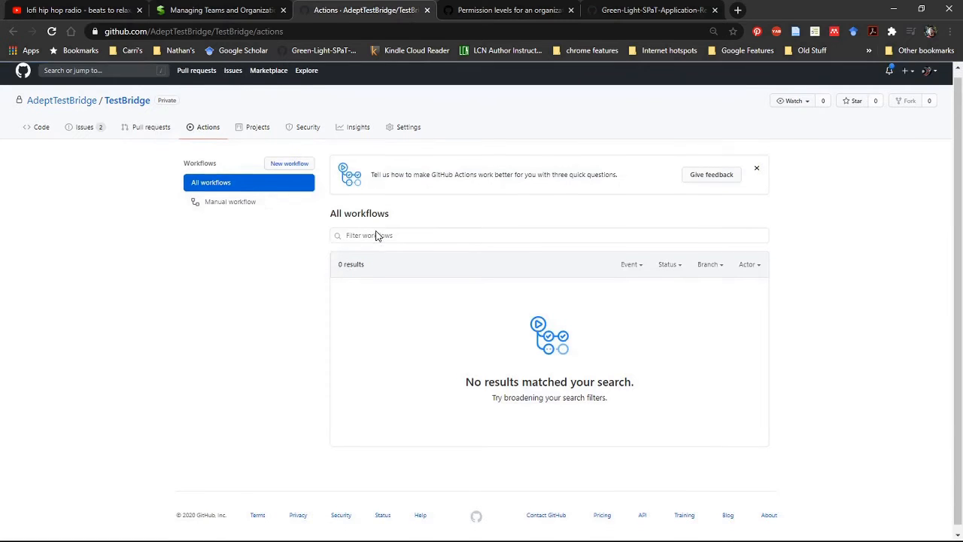
scroll(377, 231, "up", 1)
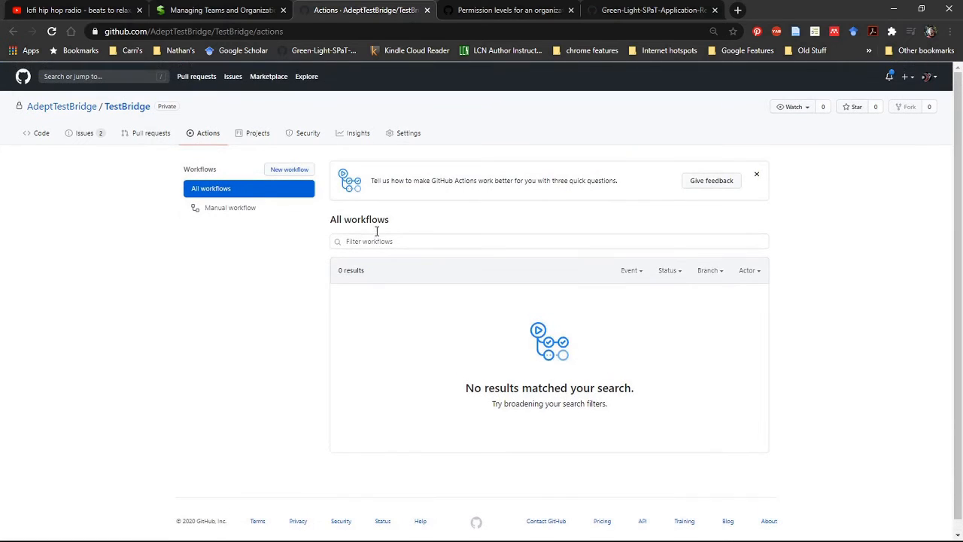
left_click(241, 209)
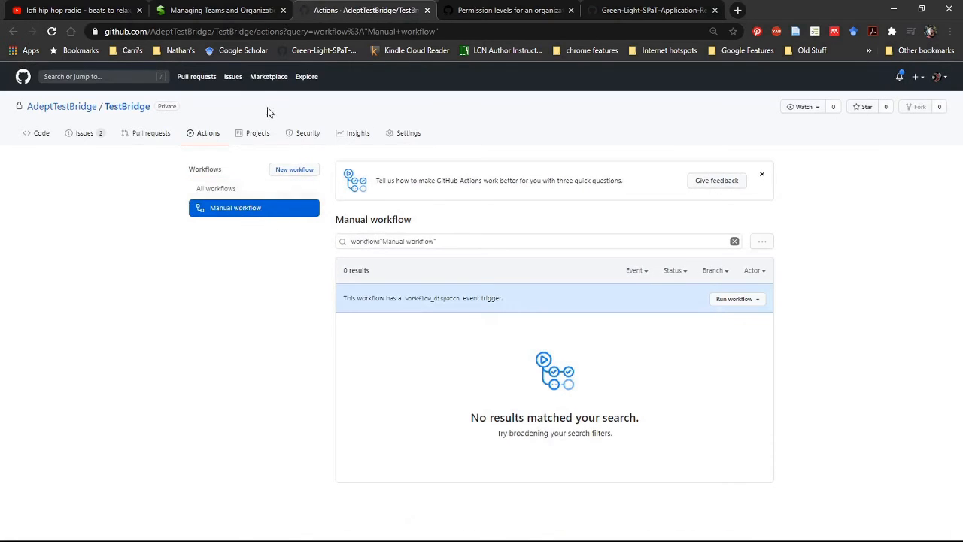
Start a new project board named "First Project" with the description "Show/learn how to use the project feature".
left_click(258, 136)
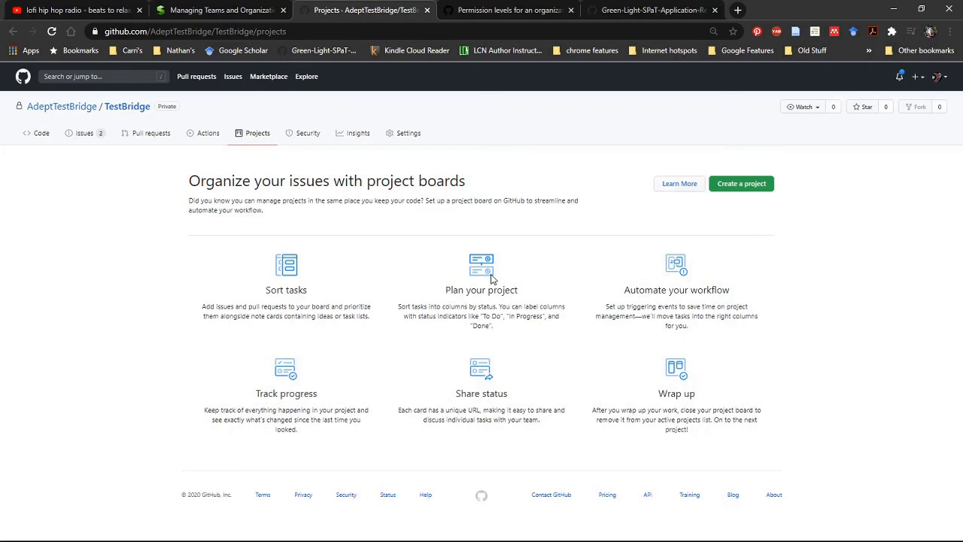
left_click(748, 193)
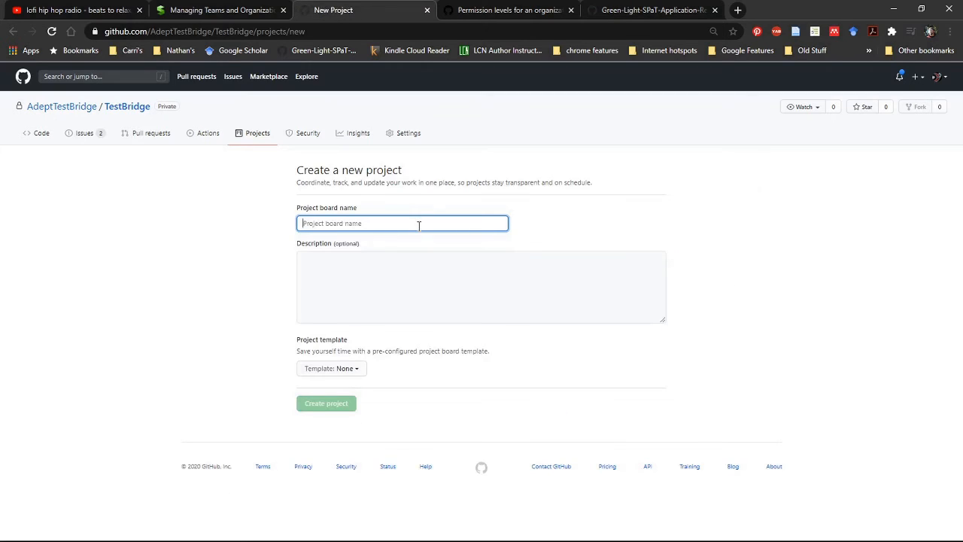
type("Fir")
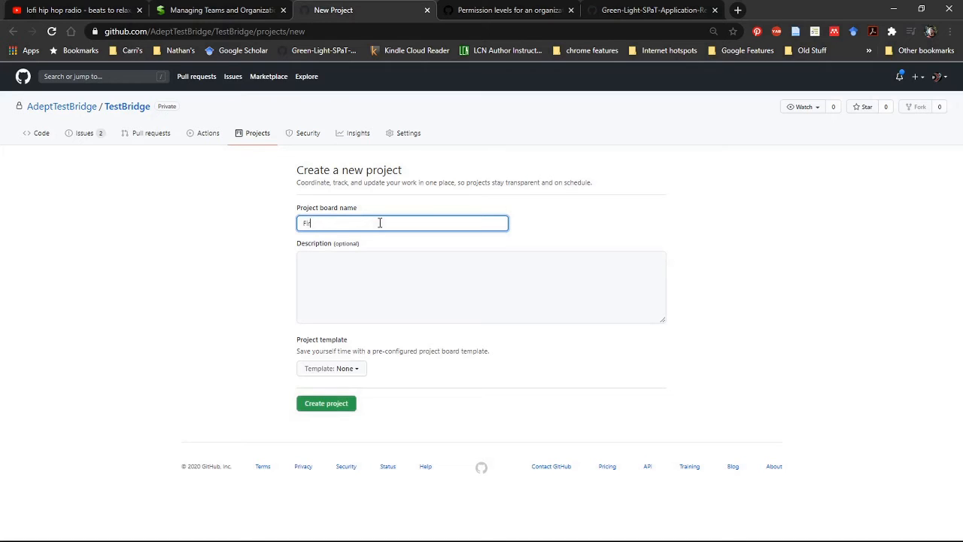
type("st Project")
left_click(356, 265)
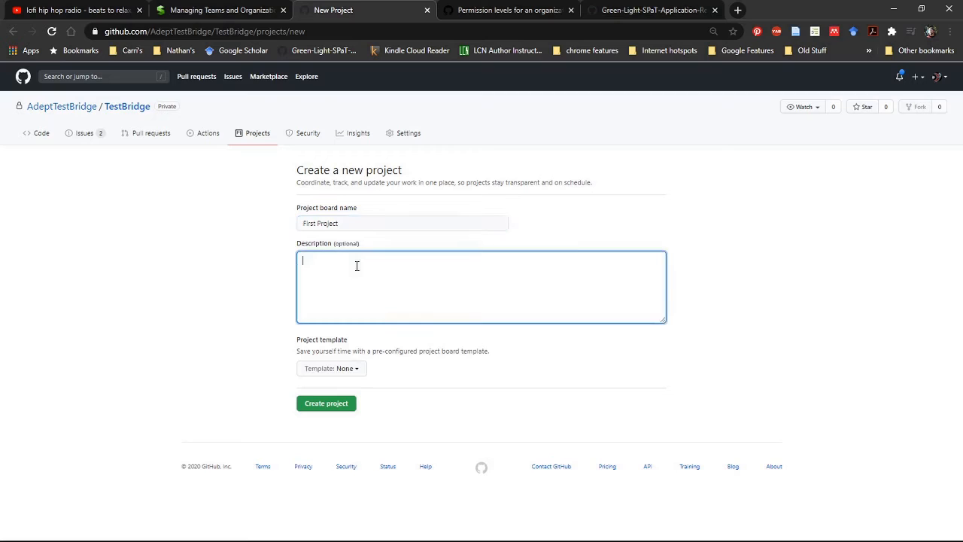
type("Show/learn how to use the project feature")
Apply the Basic kanban template to the new project board and create the project.
left_click(346, 368)
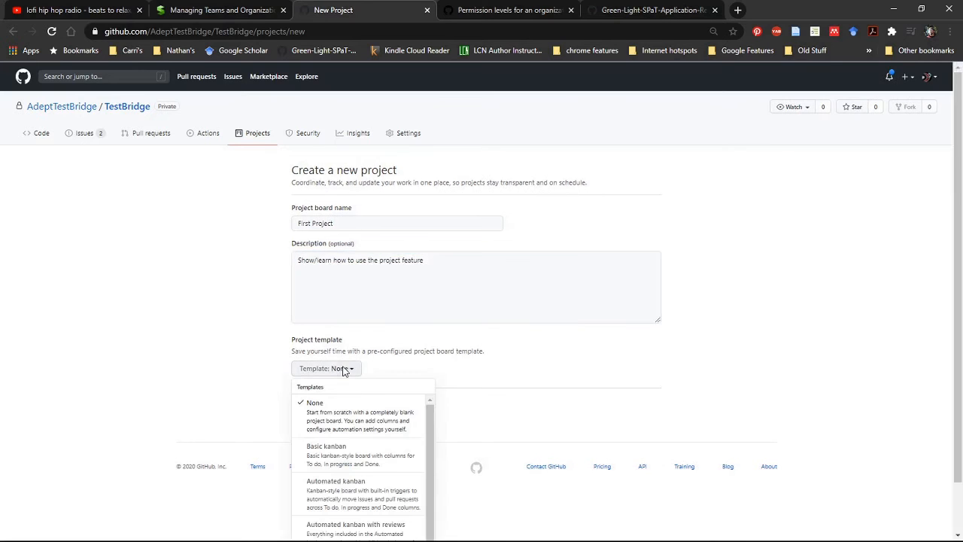
scroll(404, 403, "down", 3)
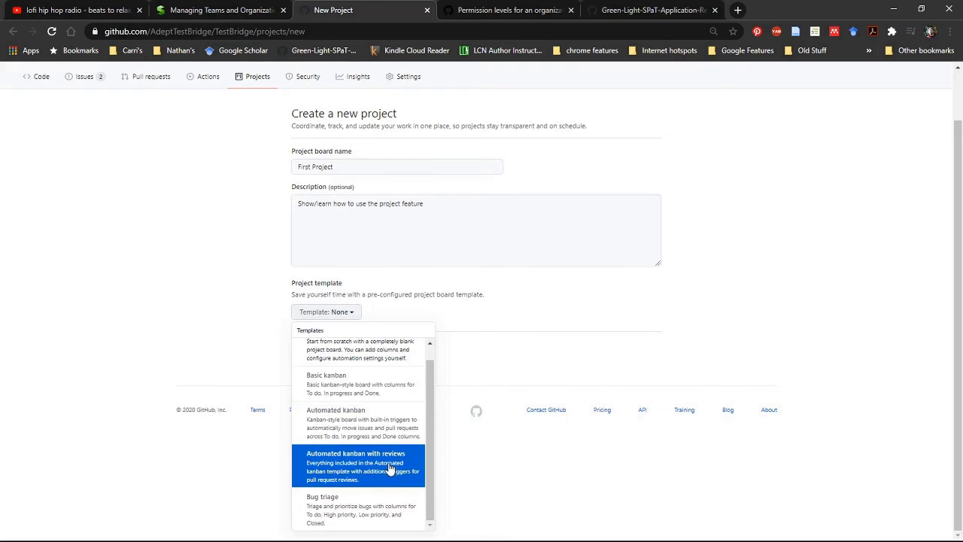
left_click(416, 393)
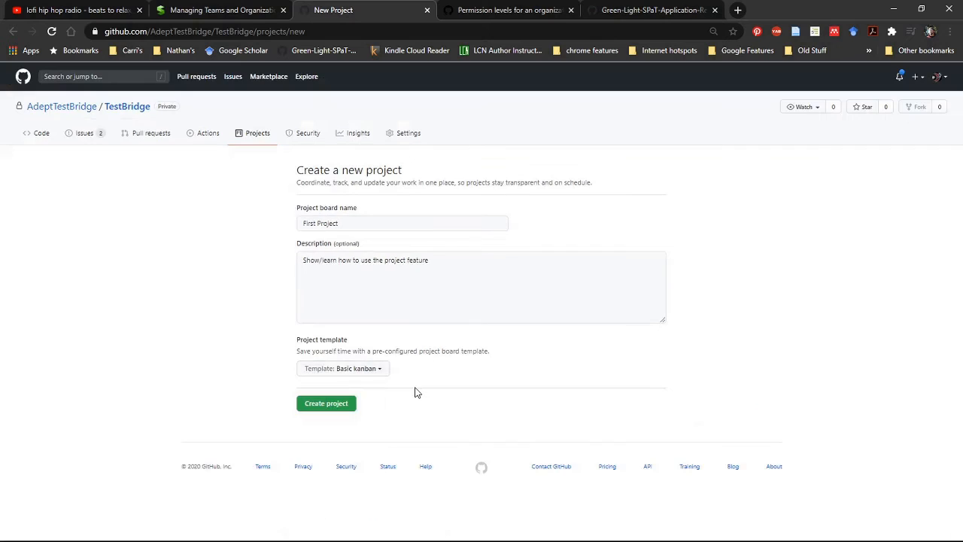
left_click(335, 404)
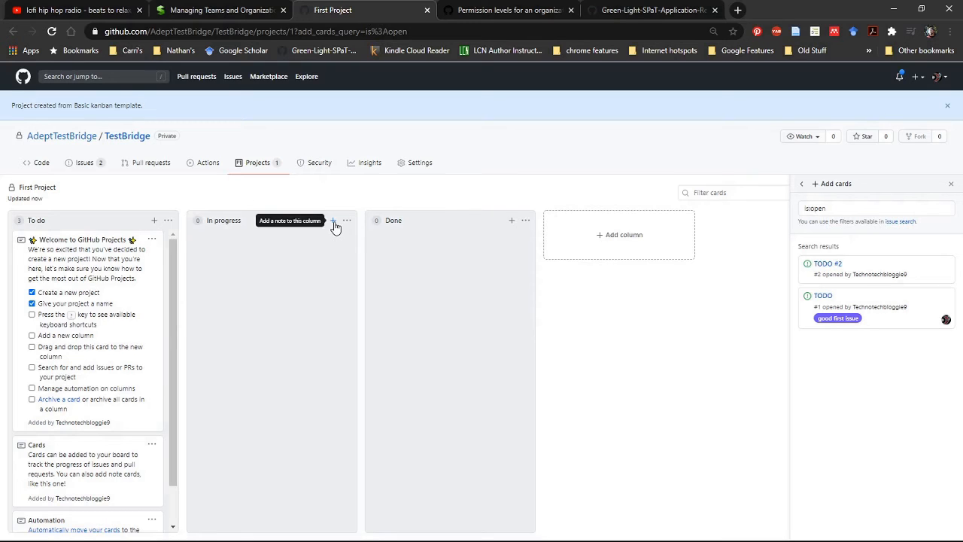
Convert the "Welcome to GitHub Projects" note in the To do column to an issue and archive its card.
scroll(124, 377, "down", 2)
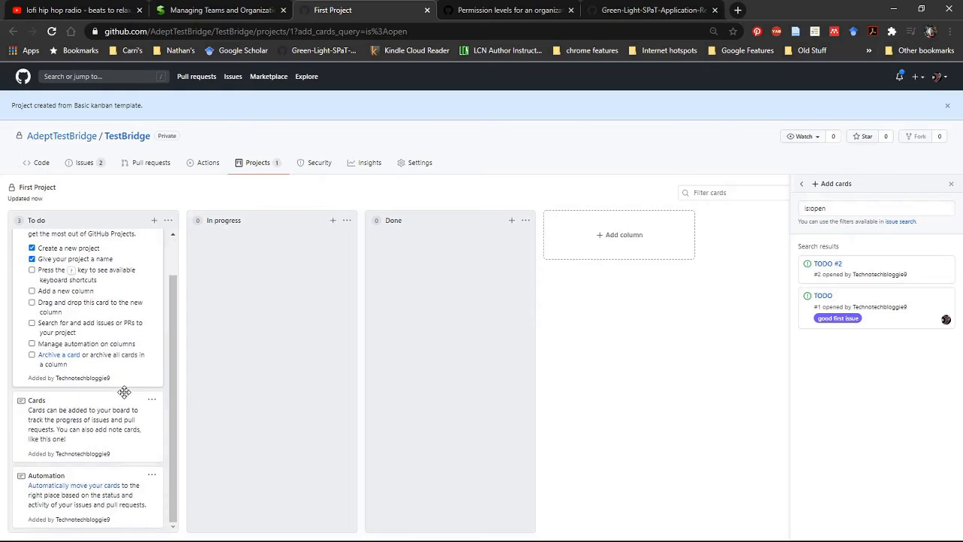
scroll(124, 392, "up", 2)
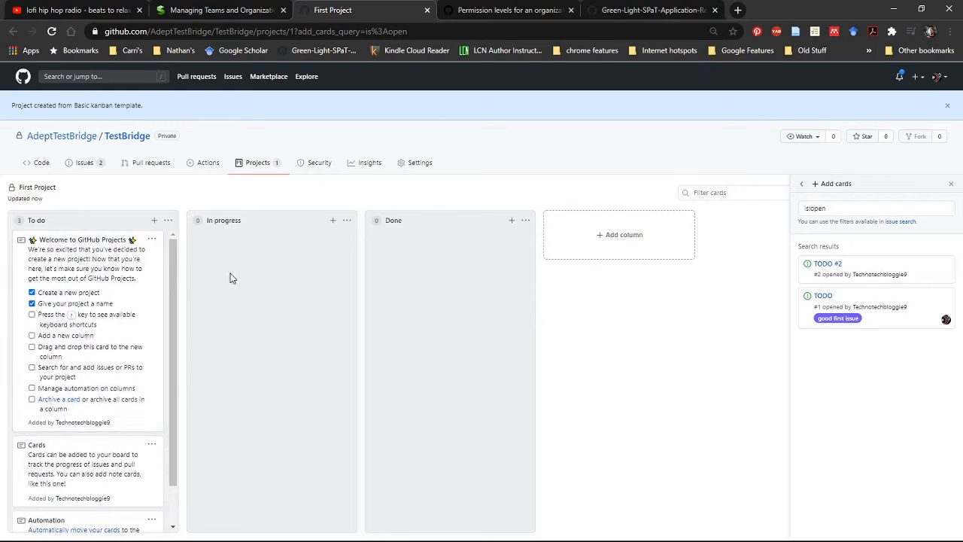
left_click(103, 324)
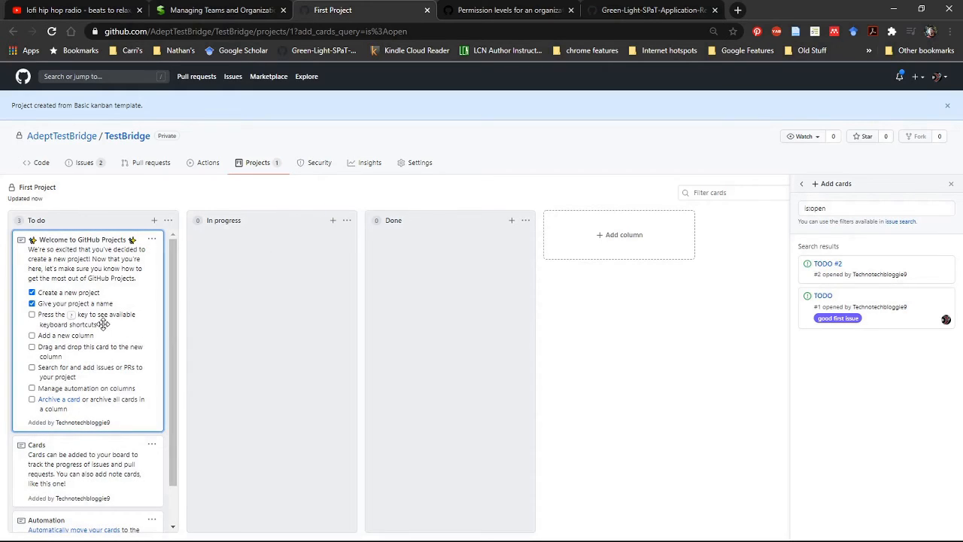
left_click(152, 240)
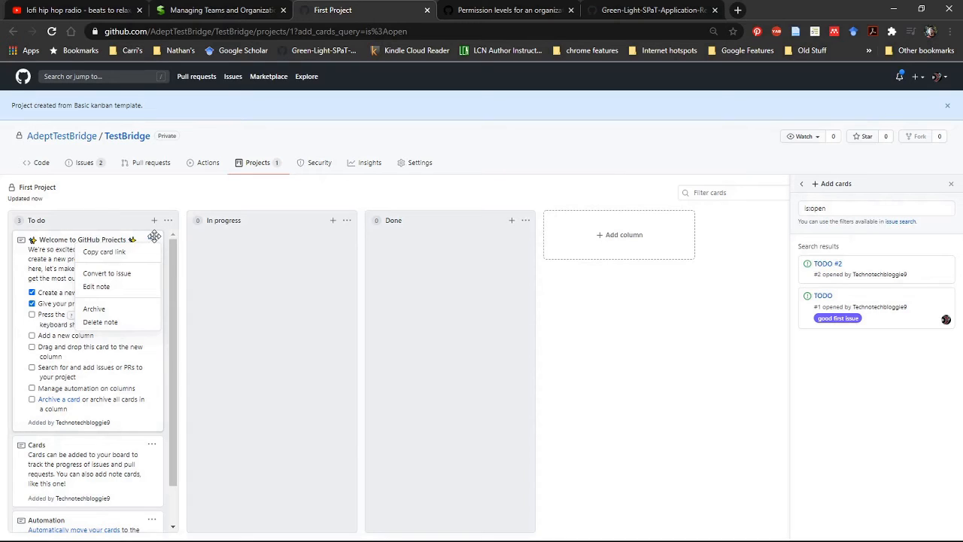
left_click(129, 274)
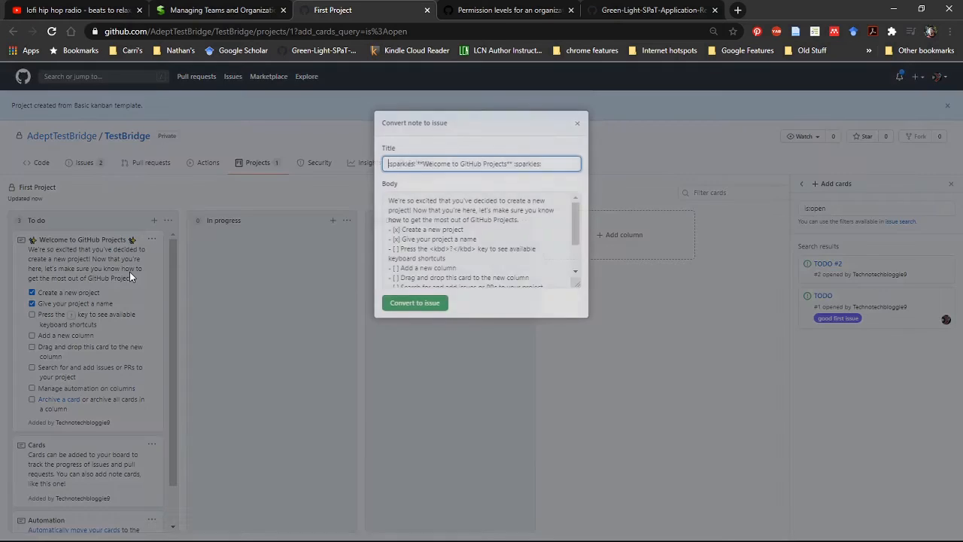
left_click(445, 307)
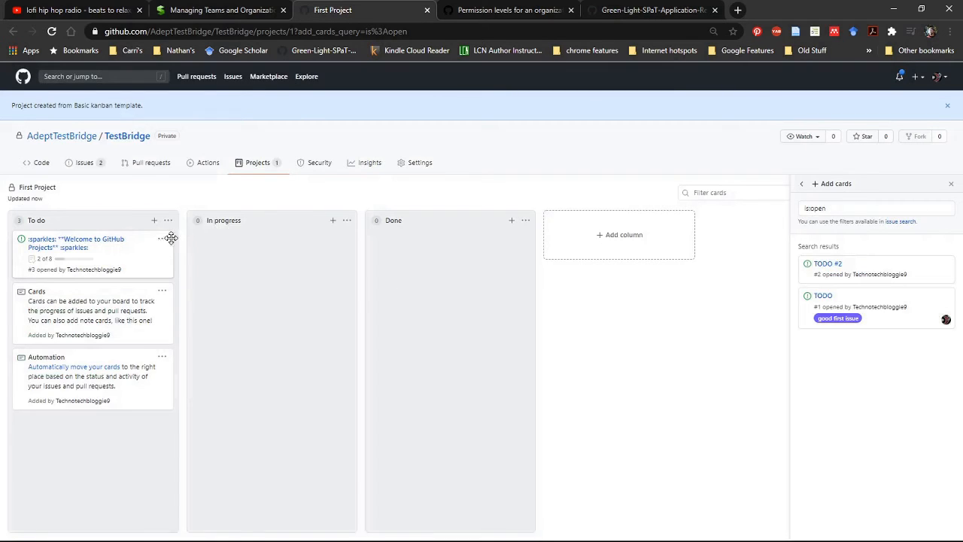
left_click(163, 242)
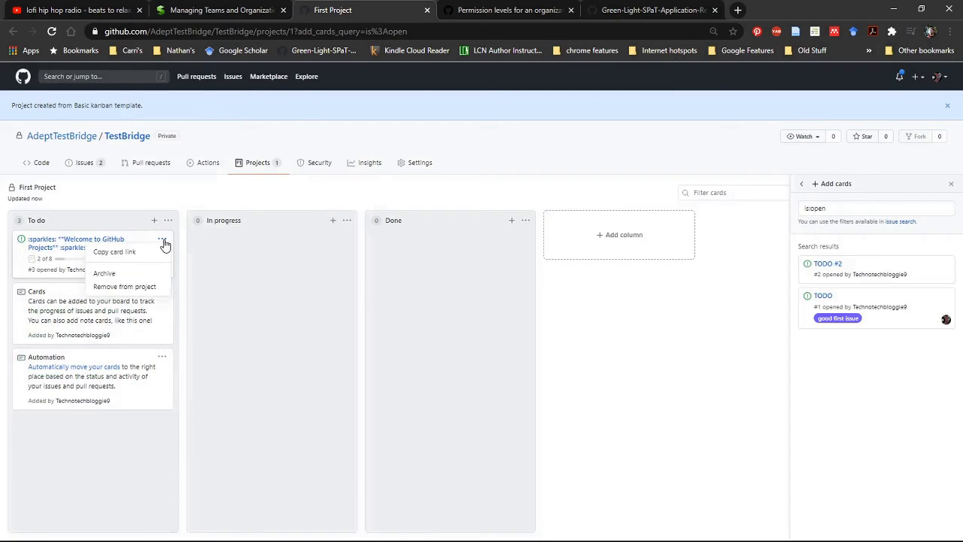
left_click(125, 276)
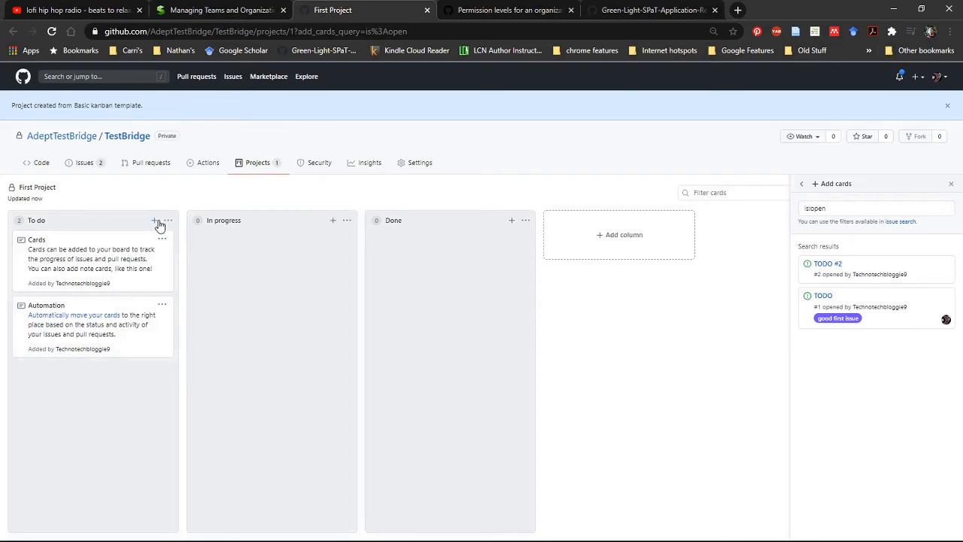
Examine the In progress column's note entry, automation presets and trigger options, closing each without saving.
left_click(332, 221)
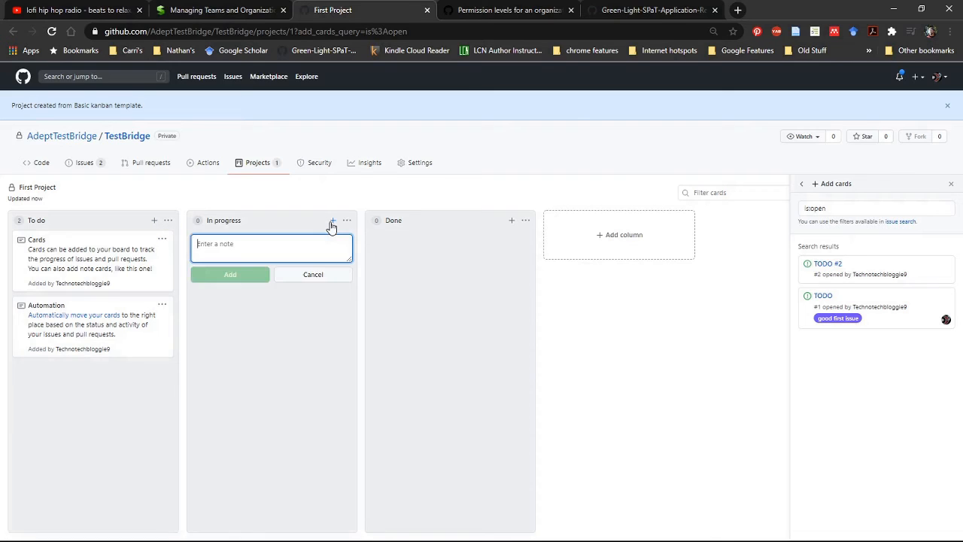
left_click(320, 277)
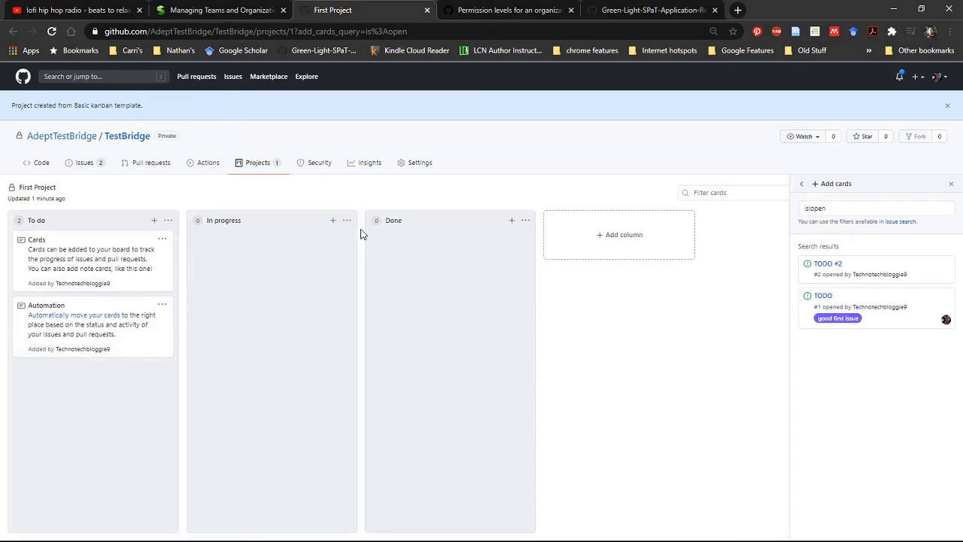
left_click(347, 222)
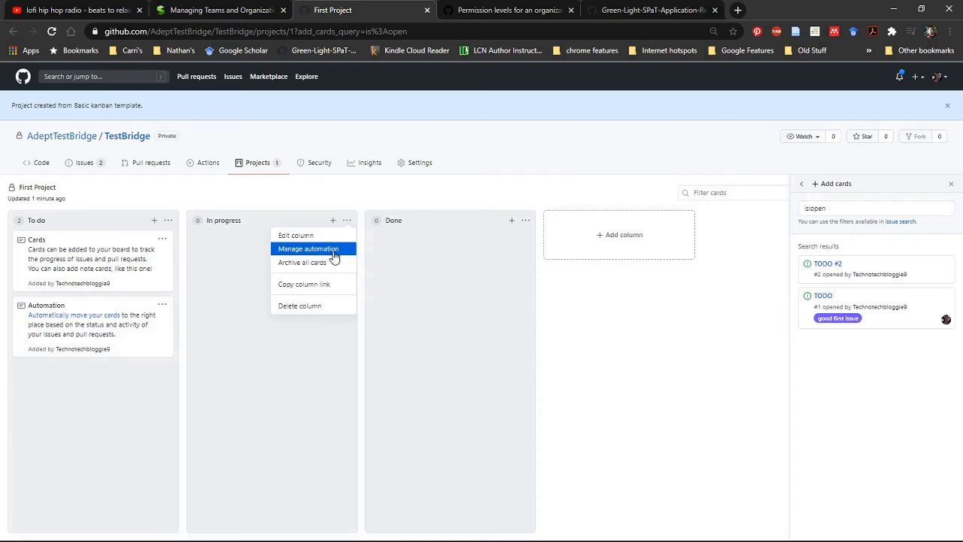
left_click(333, 257)
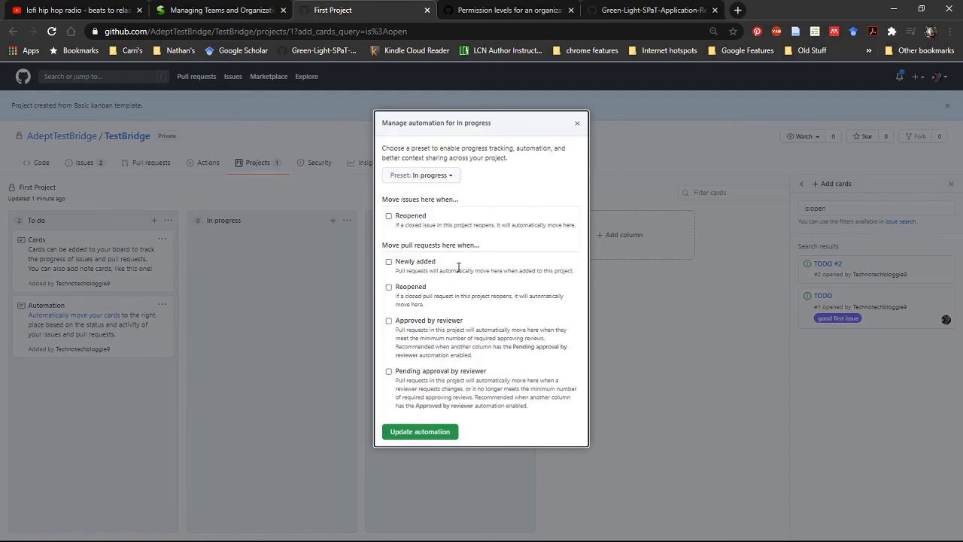
left_click(451, 176)
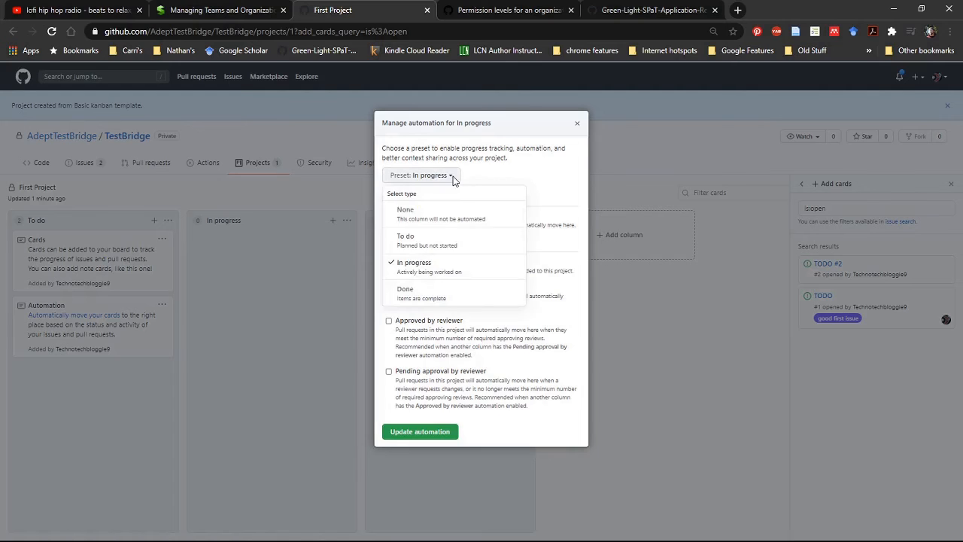
left_click(503, 170)
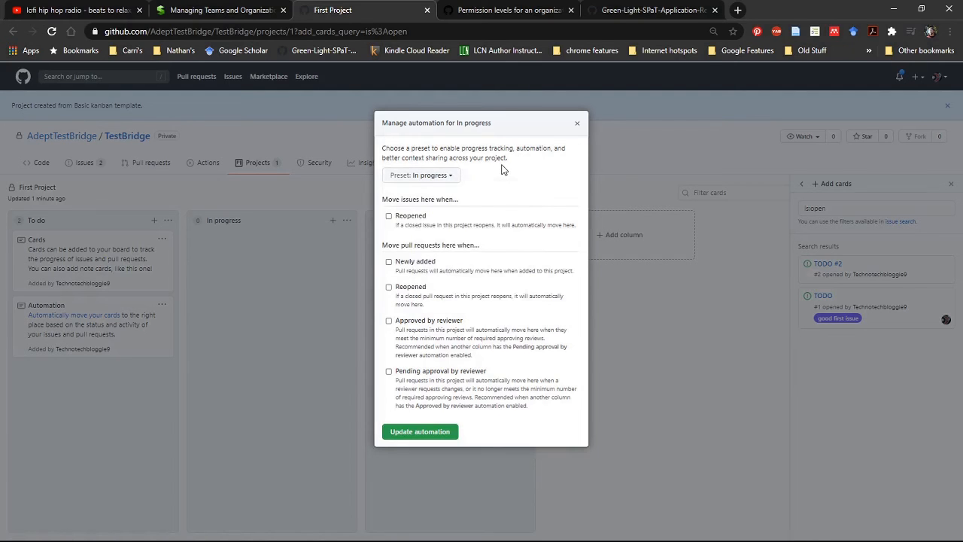
left_click(577, 125)
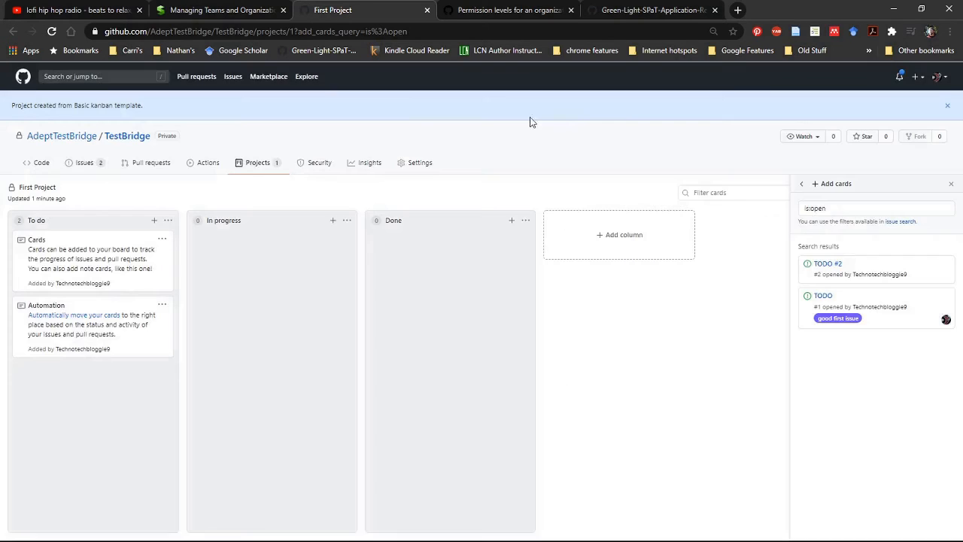
In the To do column's automation settings, enable moving newly added issues to that column.
left_click(167, 221)
left_click(156, 248)
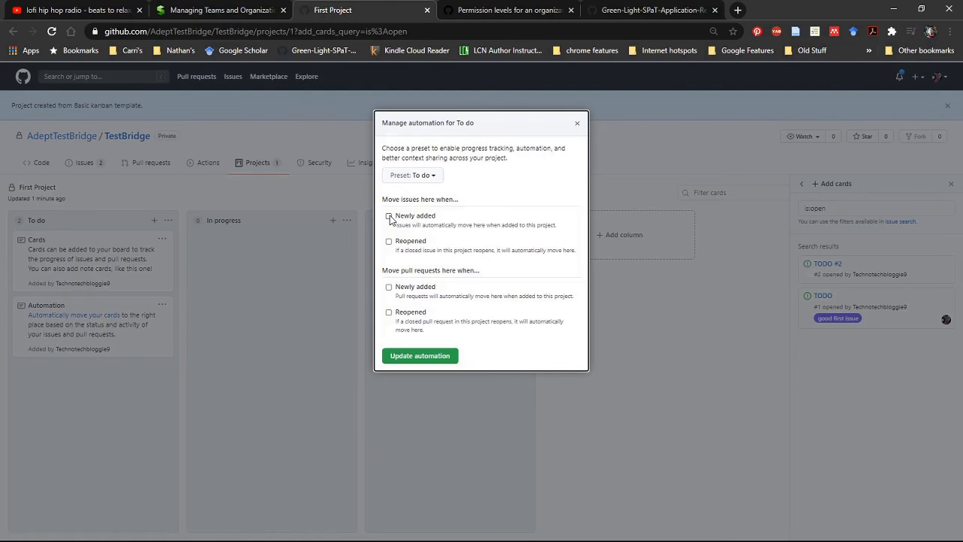
left_click(389, 216)
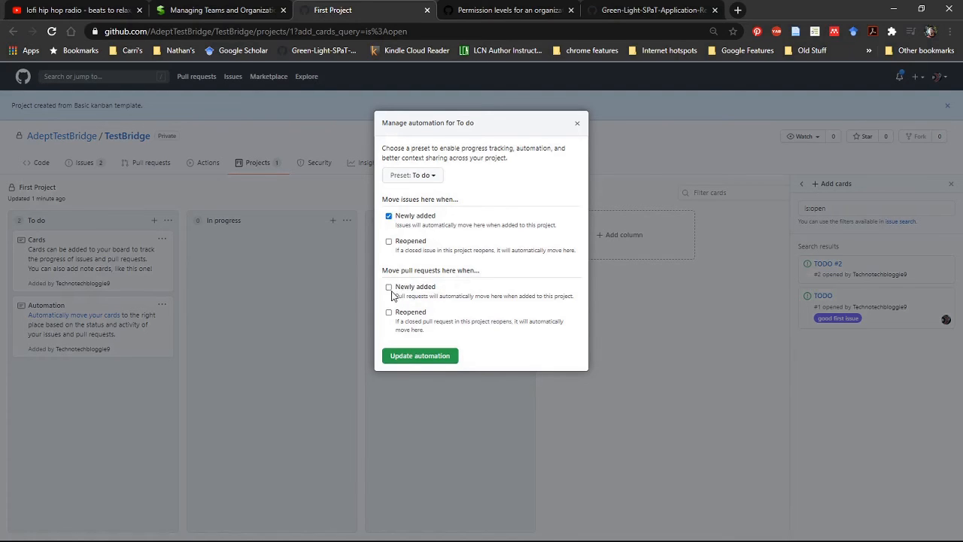
Enable moving reopened issues plus newly added and reopened pull requests to the To do column, and save its automation.
left_click(389, 242)
left_click(389, 313)
left_click(407, 356)
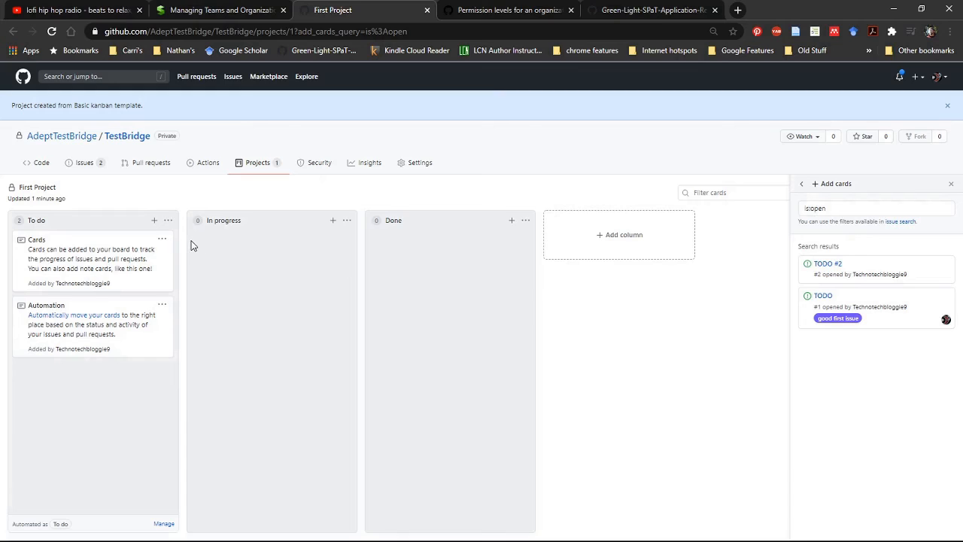
left_click(162, 241)
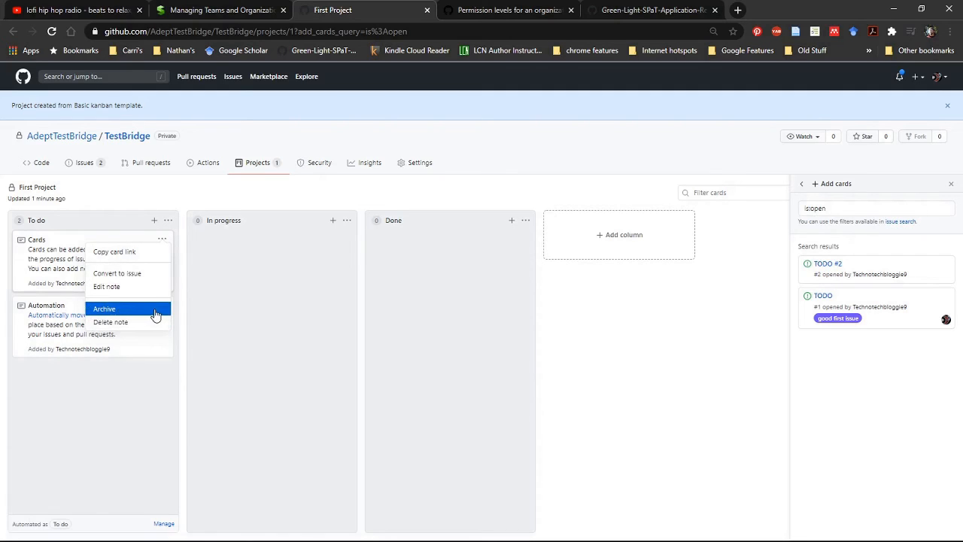
left_click(76, 439)
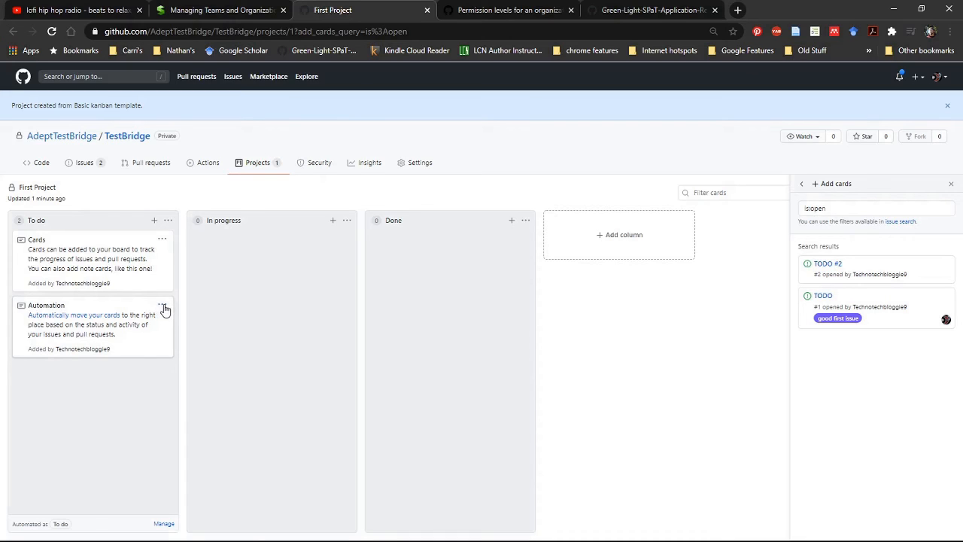
Automate the In progress column to receive pull requests that are pending approval by reviewer, and save the automation.
left_click(347, 220)
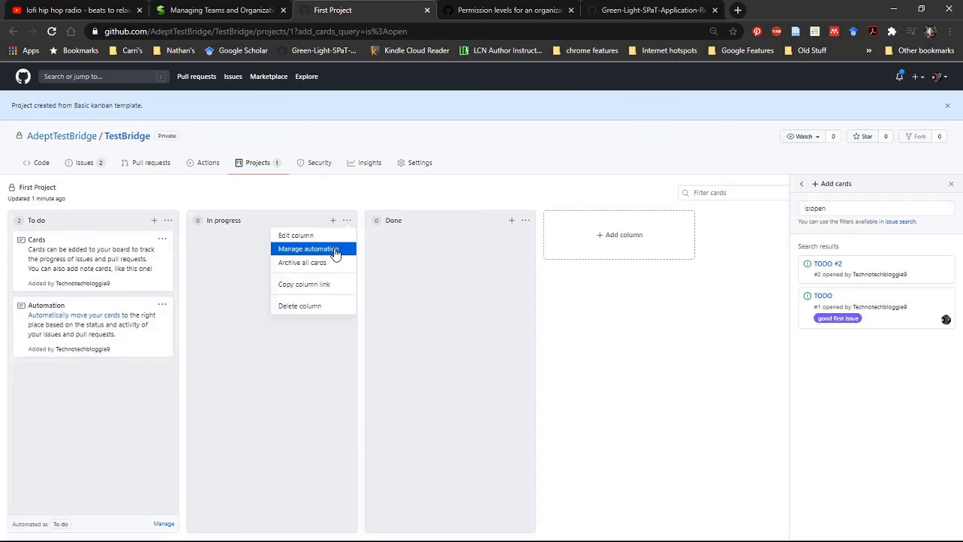
left_click(335, 250)
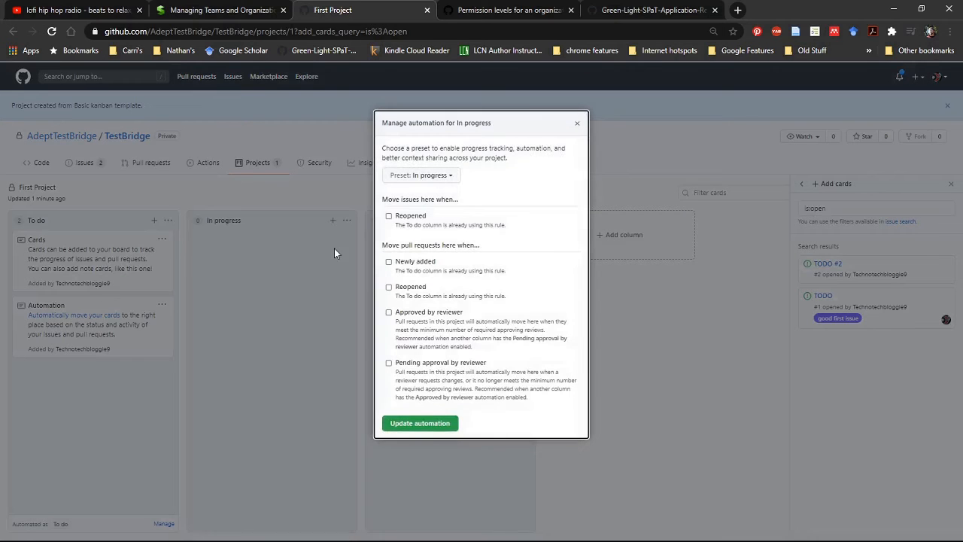
left_click(389, 363)
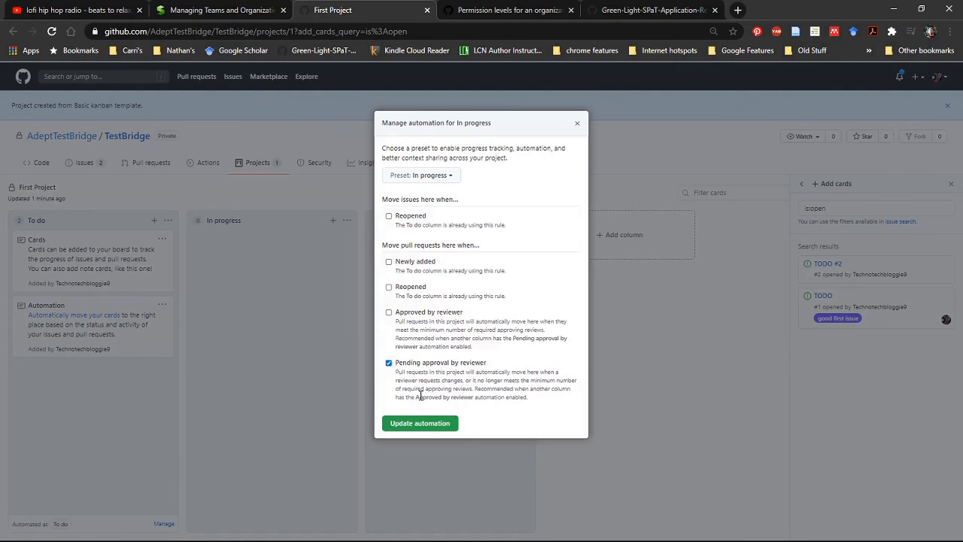
left_click(421, 423)
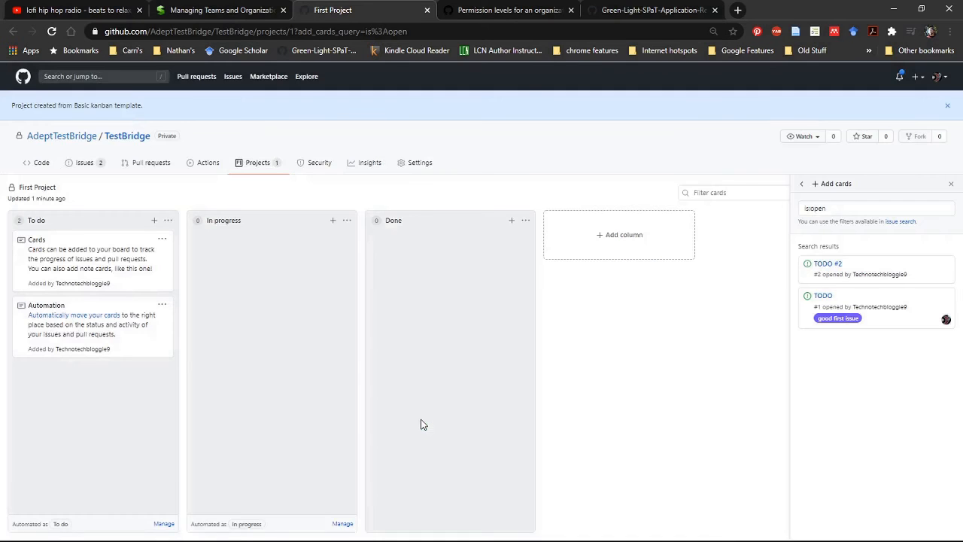
Automate the Done column to receive closed issues, merged pull requests and pull requests closed with unmerged commits.
left_click(525, 222)
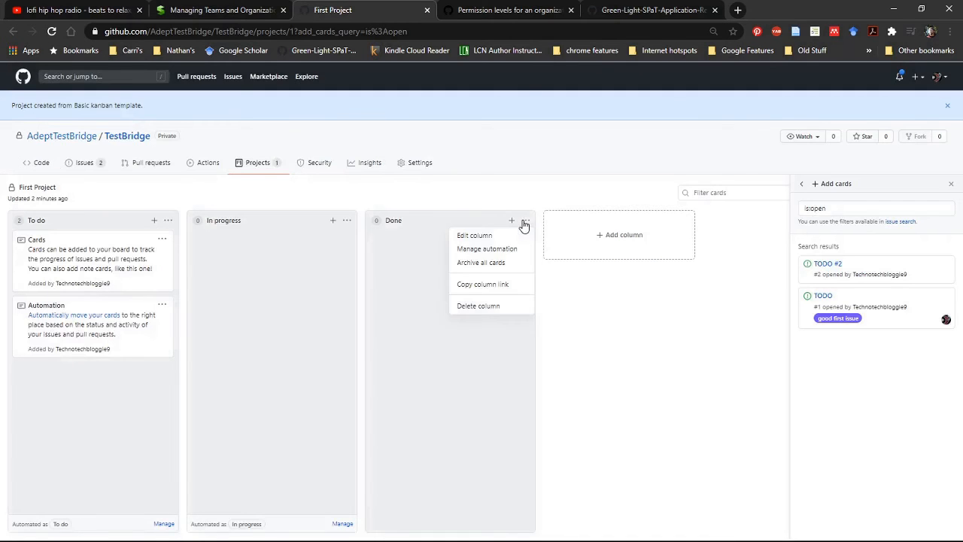
left_click(501, 249)
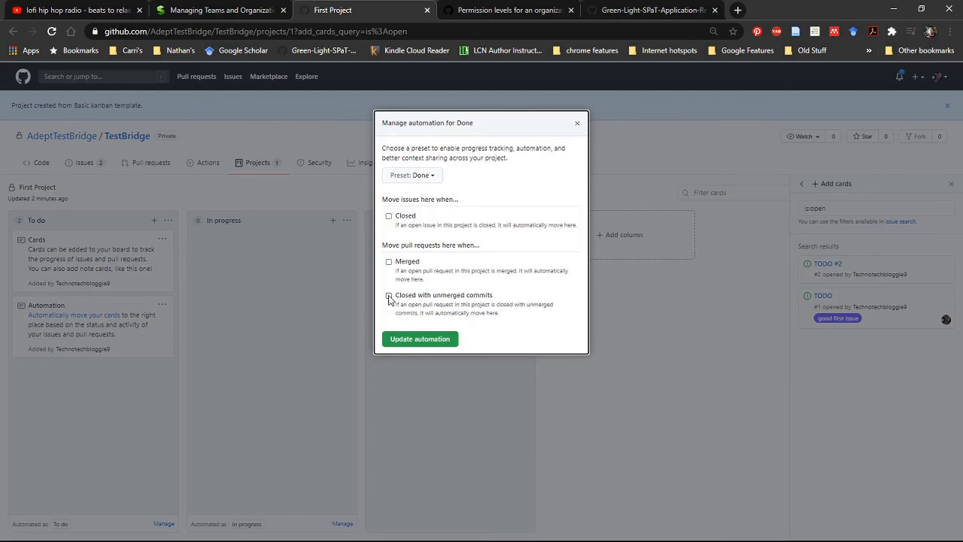
left_click(388, 216)
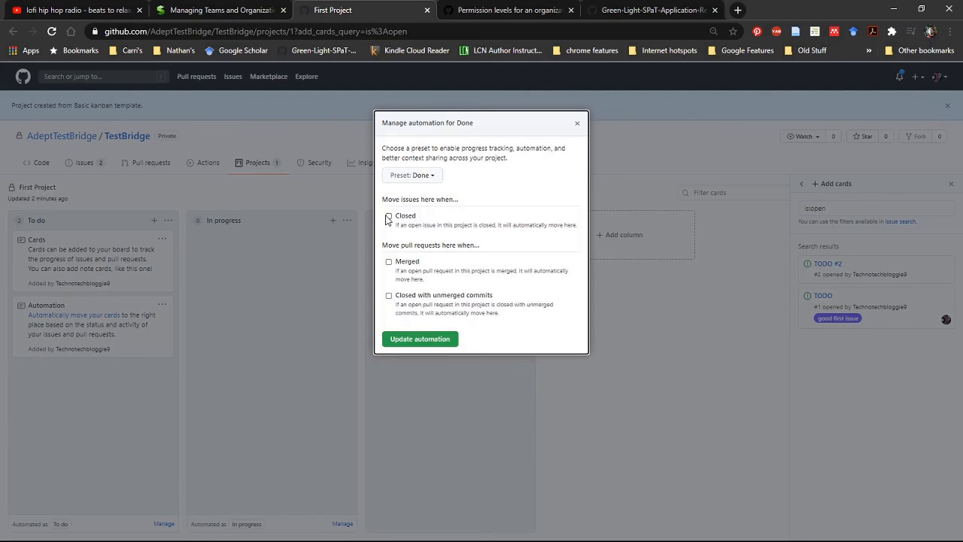
left_click(388, 263)
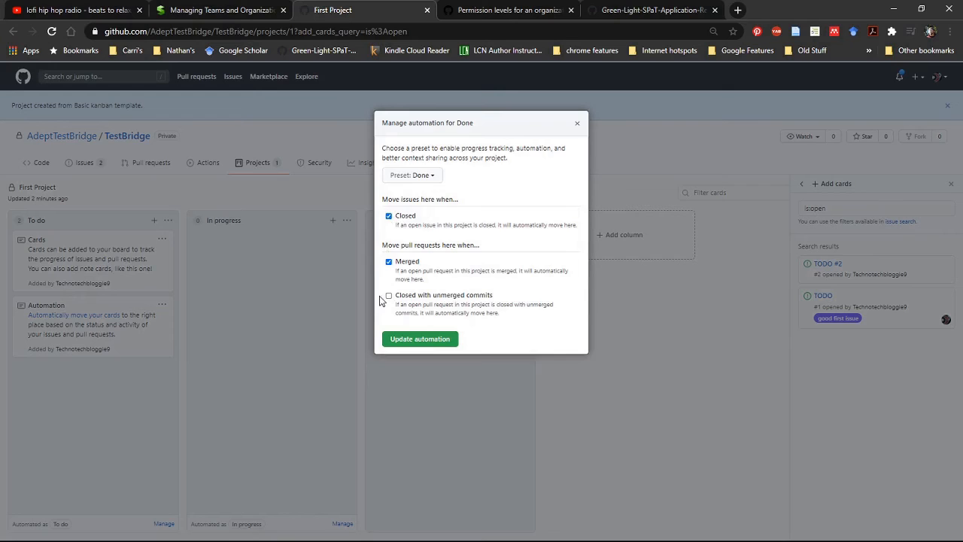
left_click(389, 296)
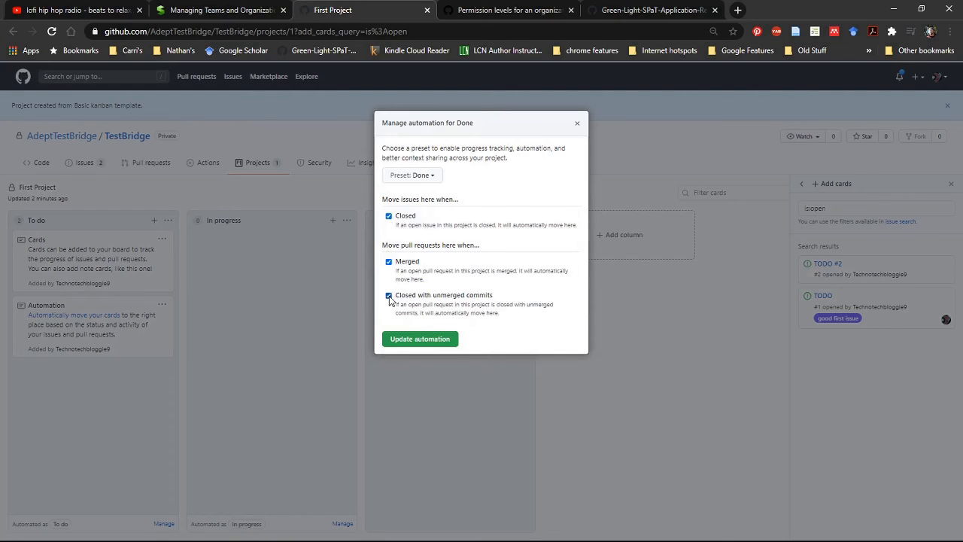
left_click(437, 340)
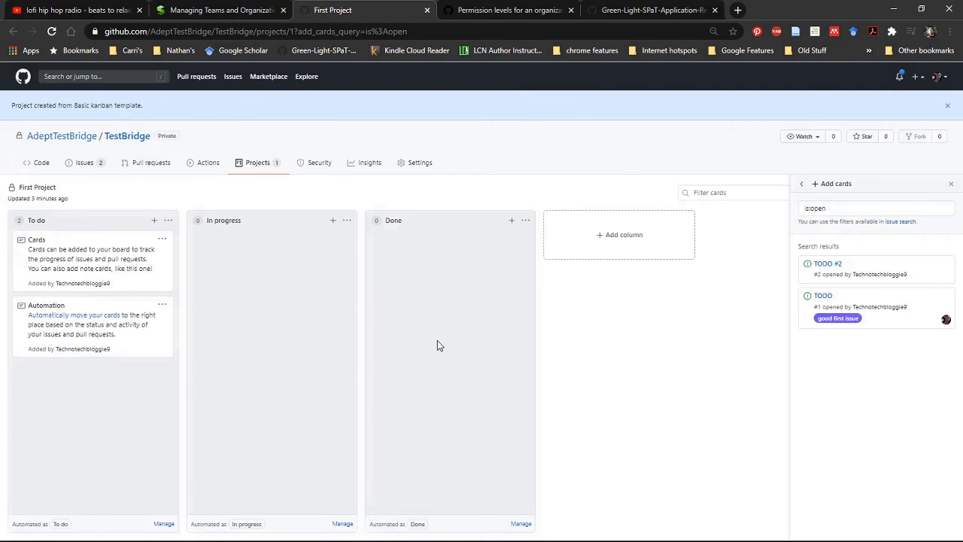
Add a column named "Rework/Review/Test" to the board with the automation preset left at None.
left_click(608, 234)
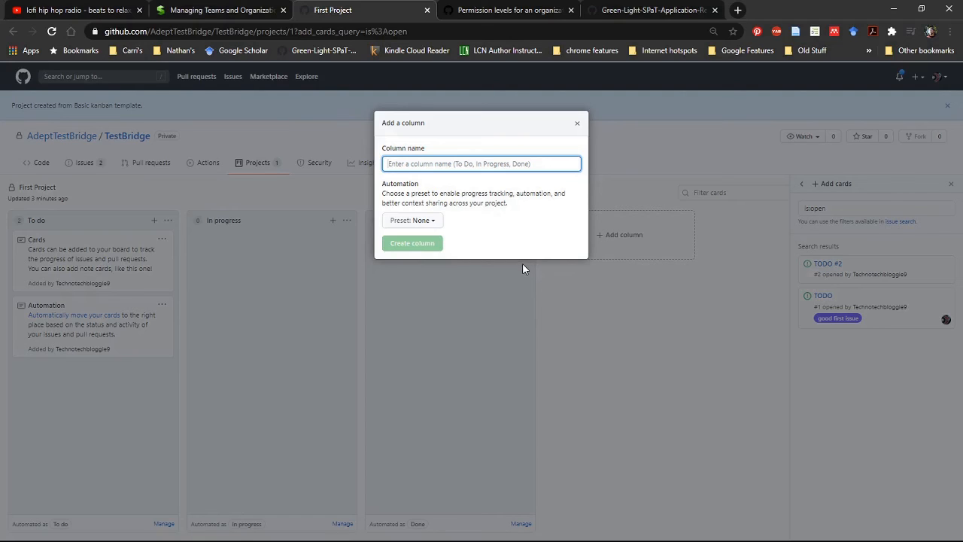
type("Rw")
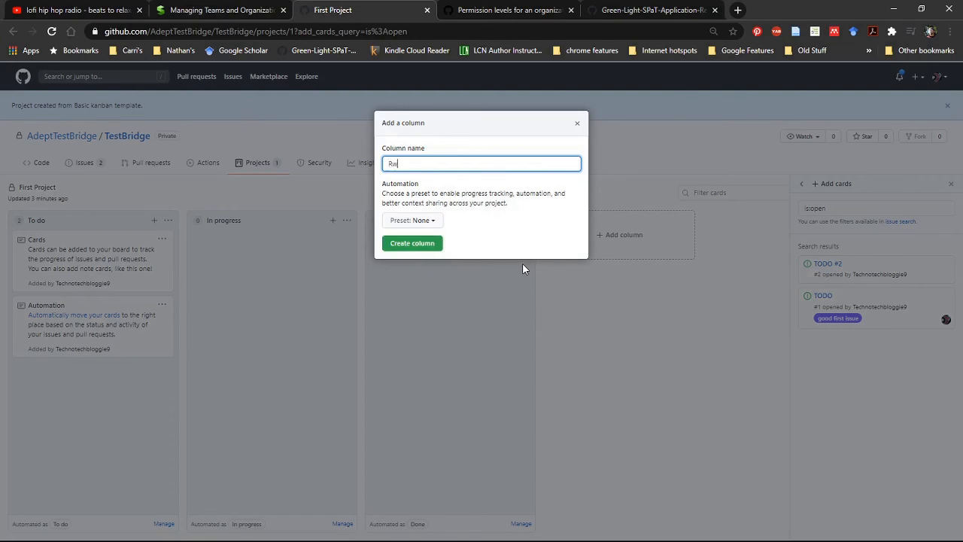
type("work")
left_click(427, 220)
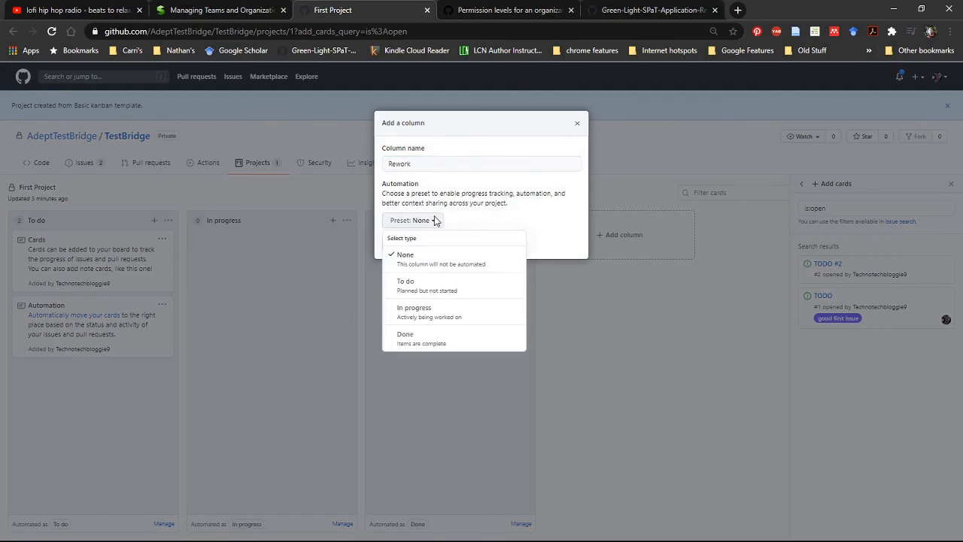
left_click(436, 219)
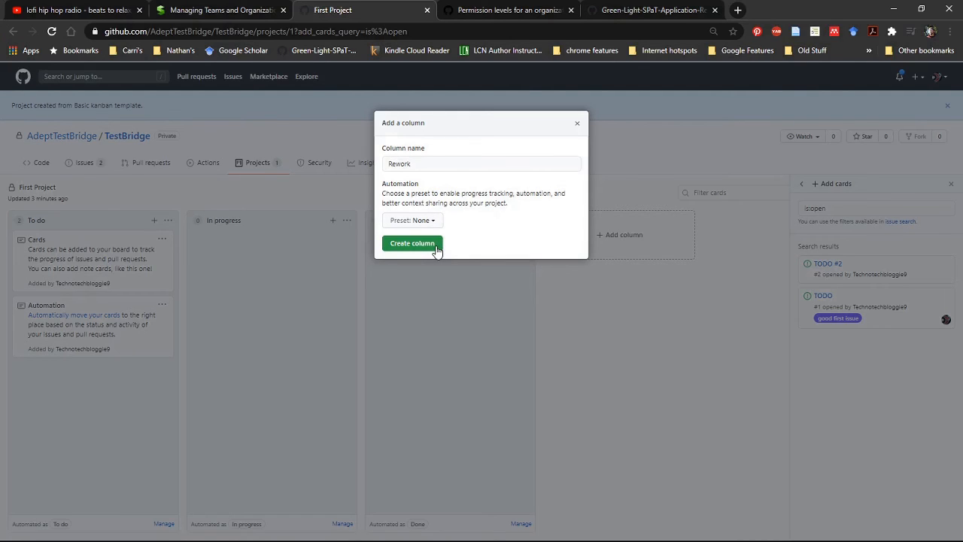
left_click(483, 160)
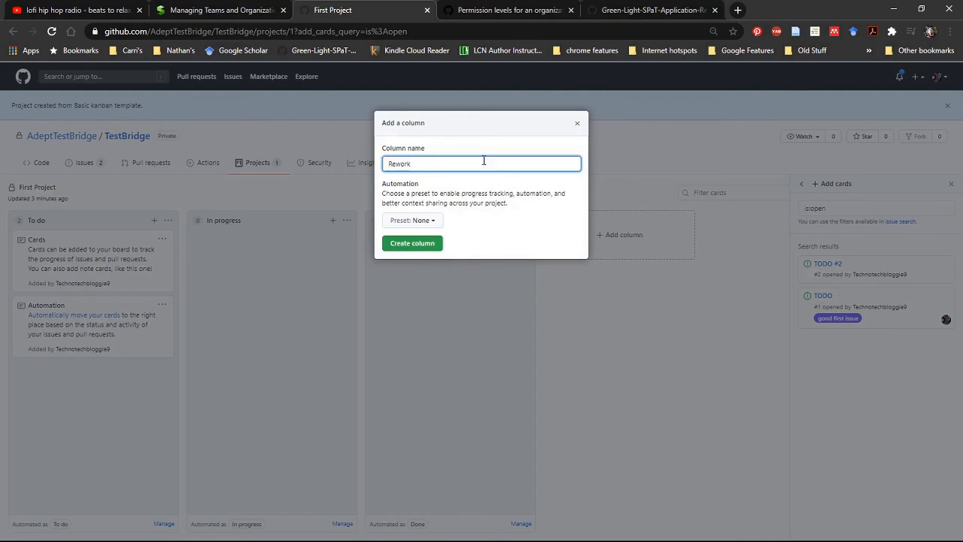
type("/Review/Test")
left_click(438, 248)
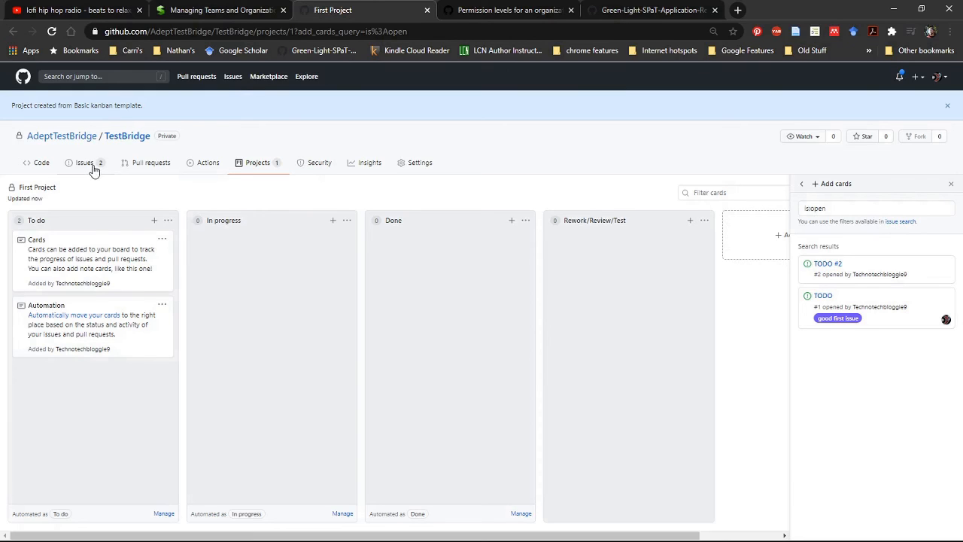
left_click(154, 221)
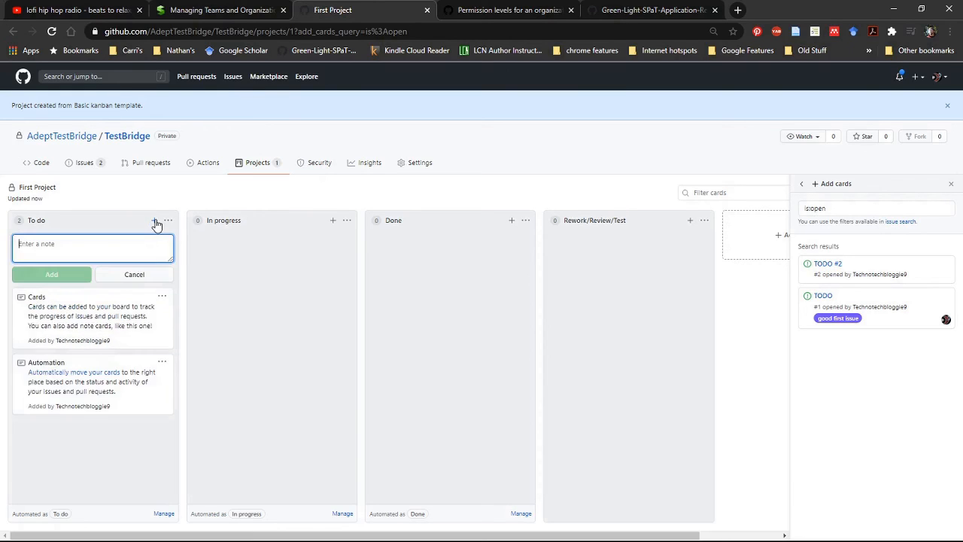
left_click(142, 274)
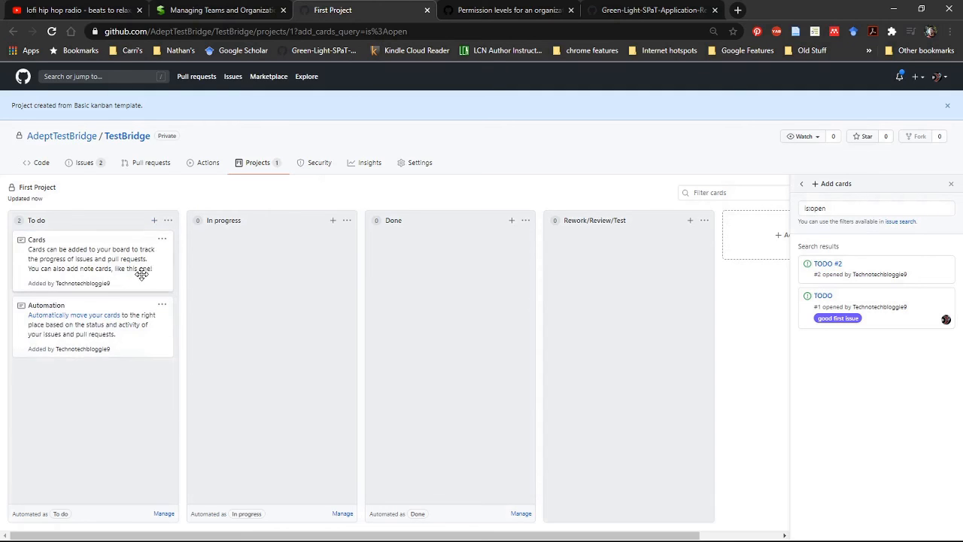
Start a new issue in the repository titled "See if this shows up in Project Board".
left_click(82, 162)
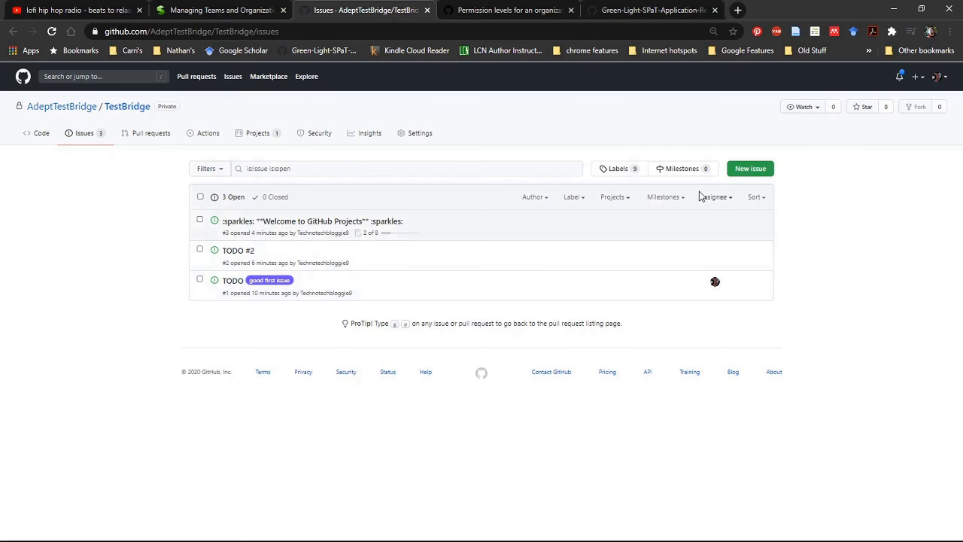
left_click(750, 175)
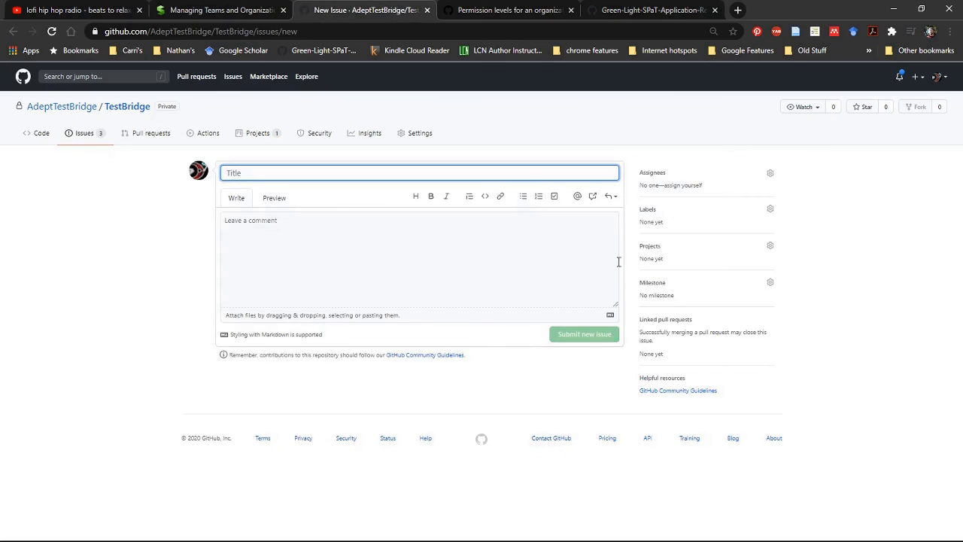
type("S")
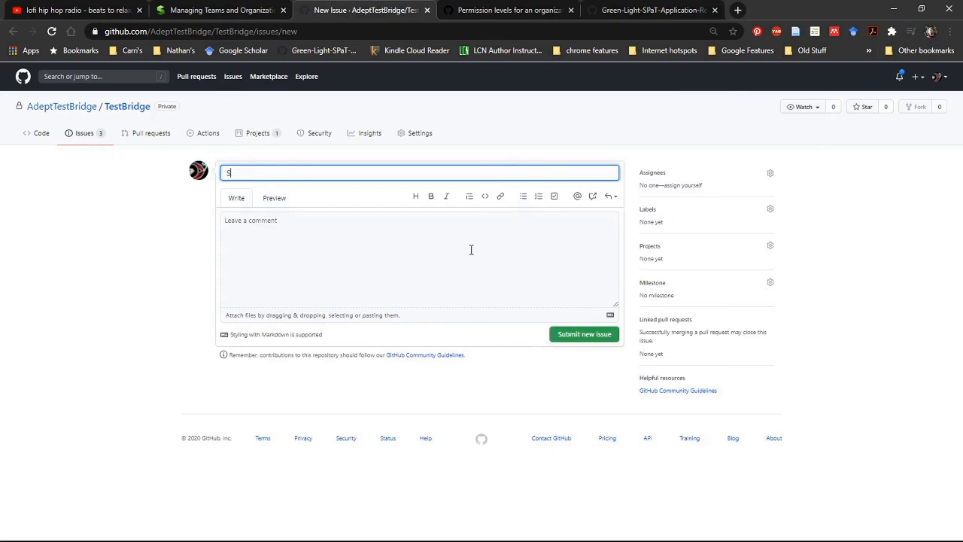
type("ee if this shows up in Project ")
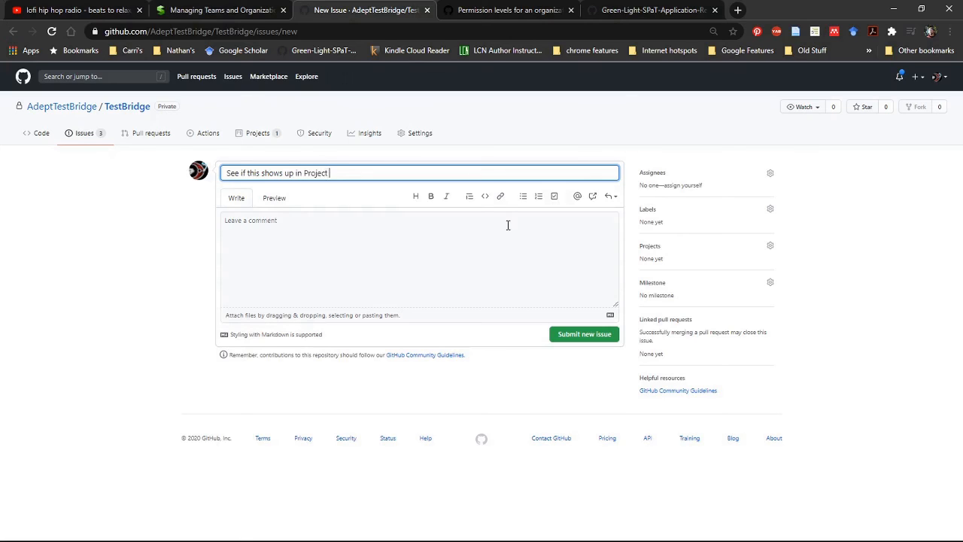
type("Board")
Enter the comment "Success or failure only" for the new issue and submit it.
left_click(405, 256)
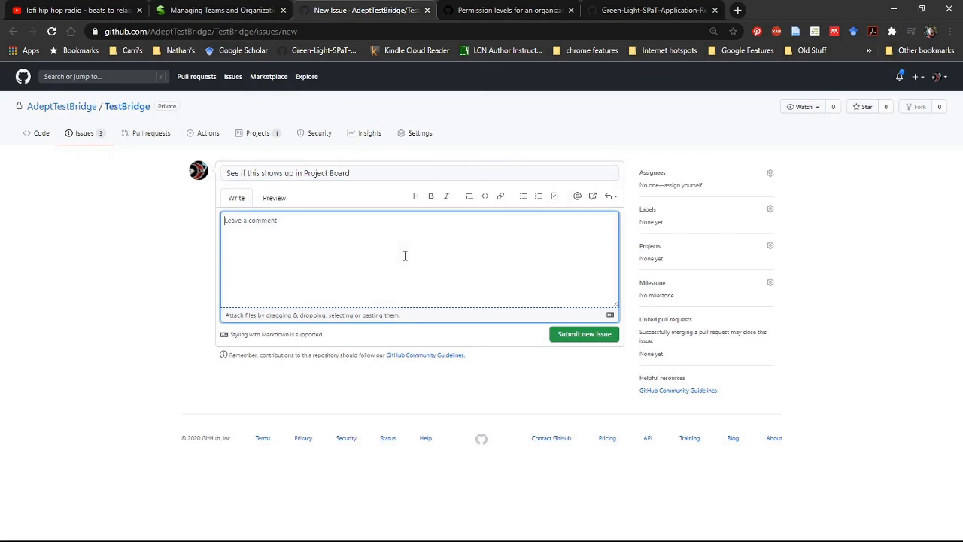
type("Success or failure only")
left_click(578, 334)
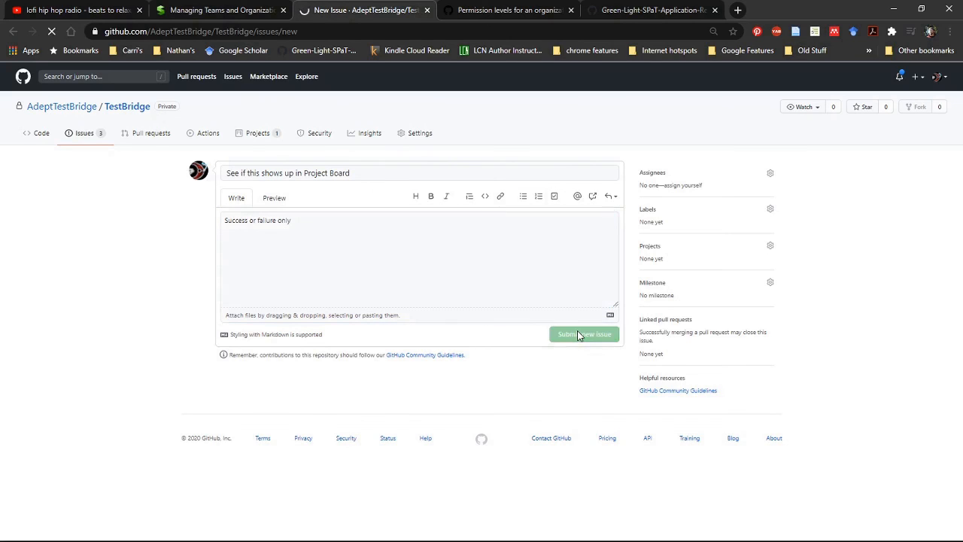
Open the First Project board and check the To do column for the newly submitted issue.
left_click(269, 143)
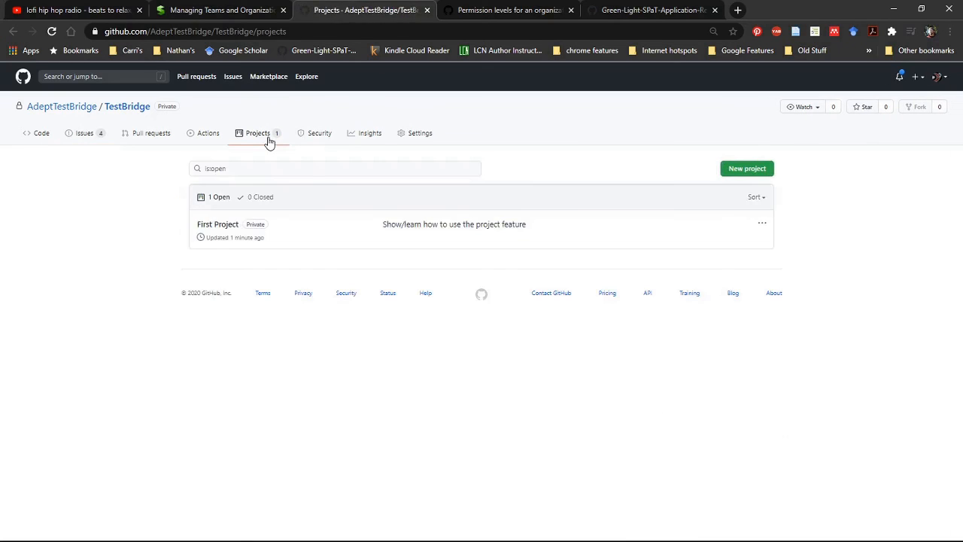
left_click(233, 226)
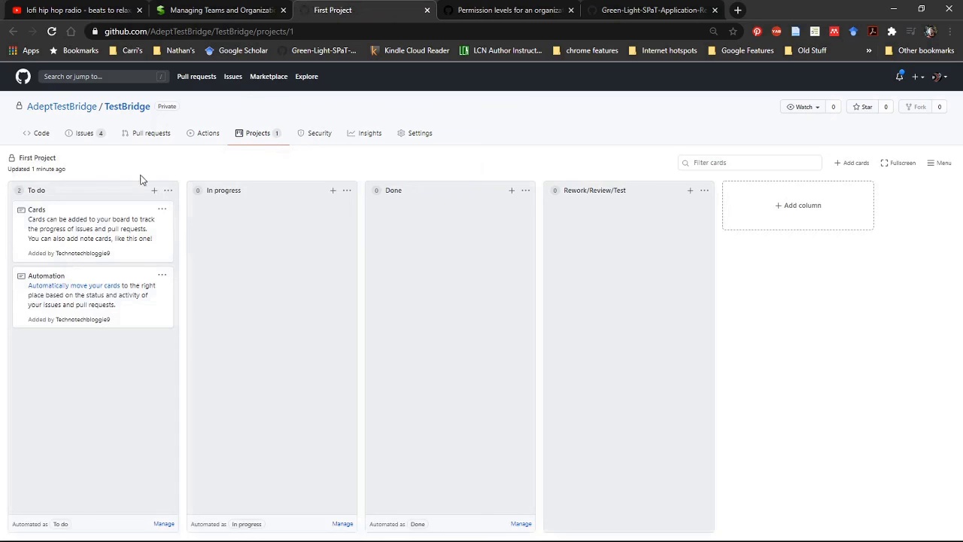
left_click(167, 191)
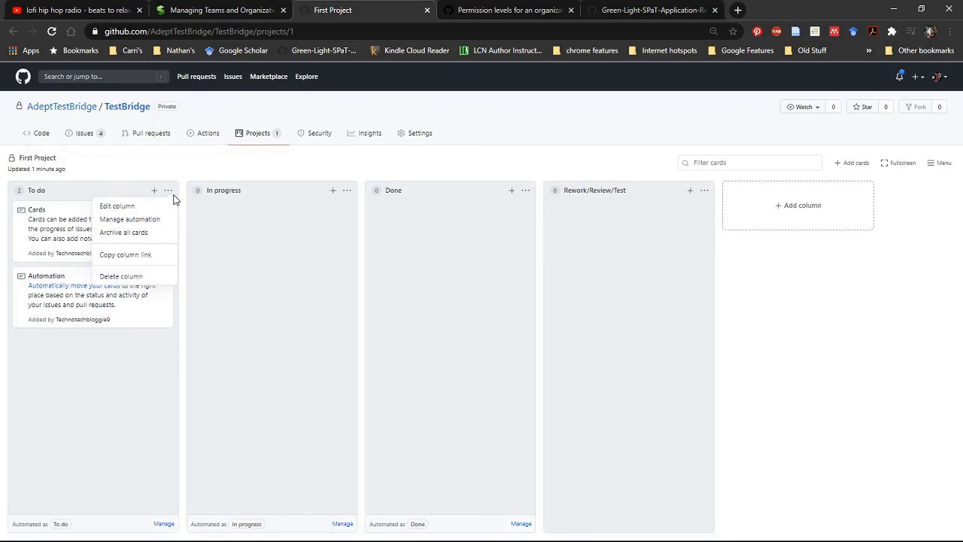
left_click(224, 168)
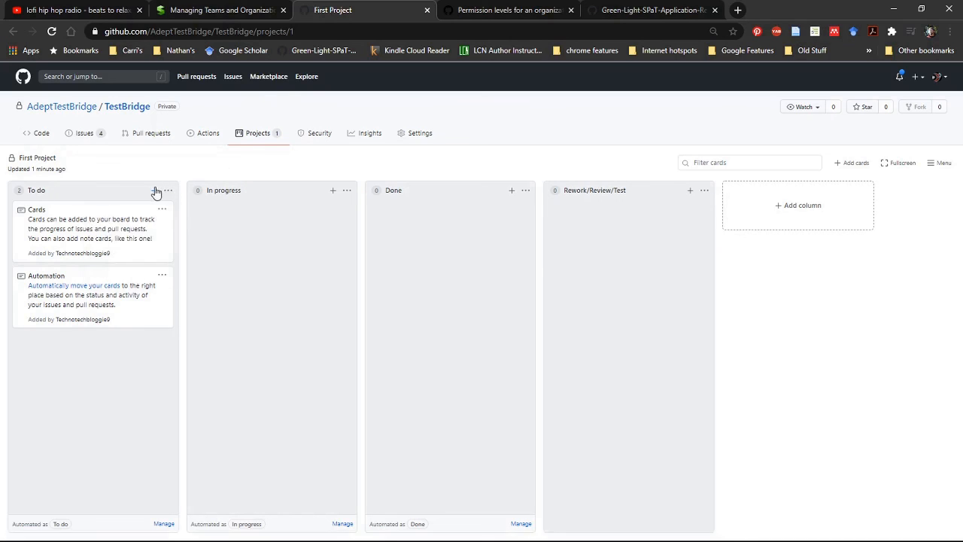
Open the TODO #2 issue from the issue list and assign it to First Project.
left_click(93, 134)
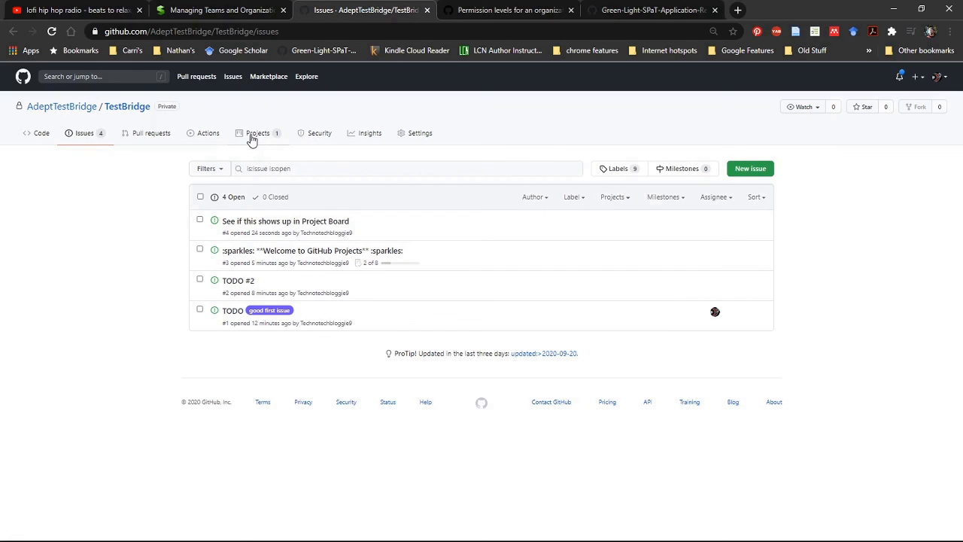
left_click(200, 279)
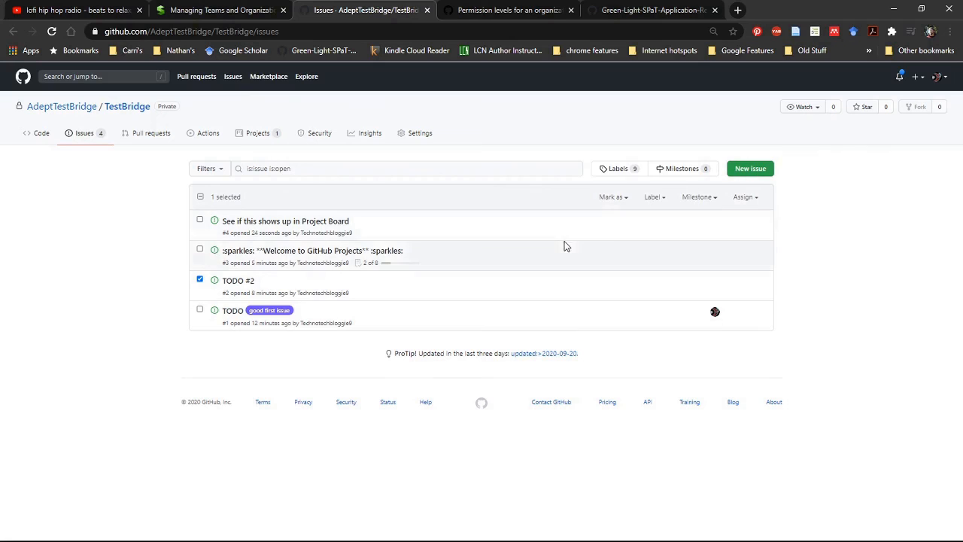
mouse_move(233, 284)
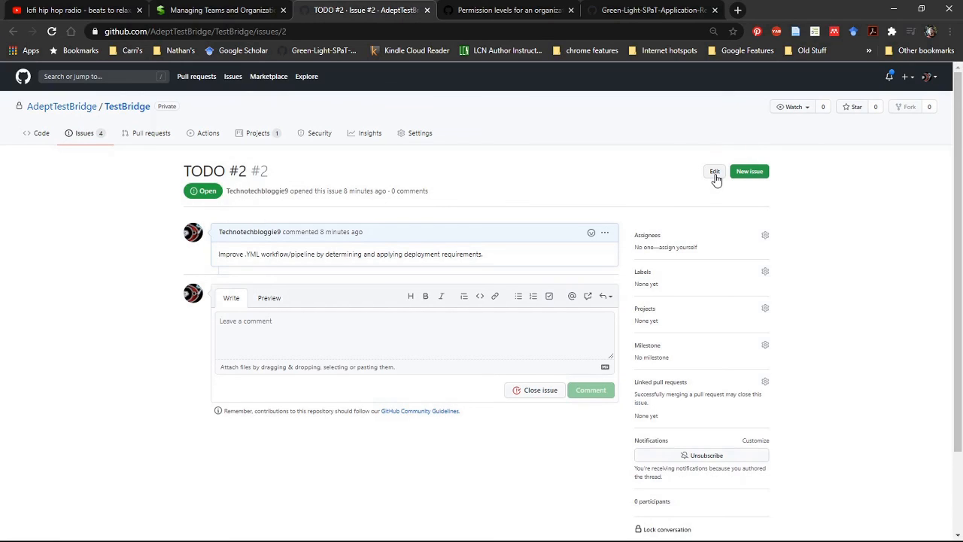
left_click(765, 310)
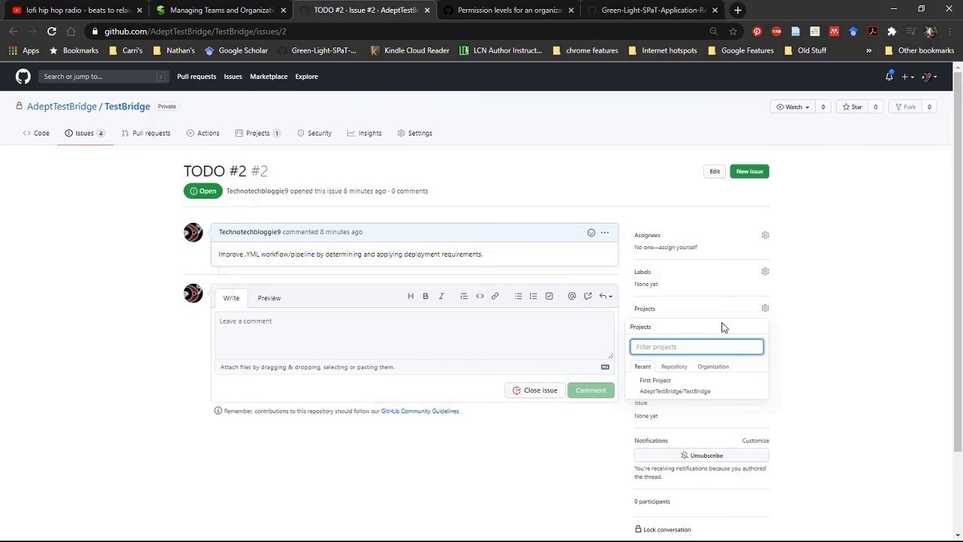
left_click(699, 398)
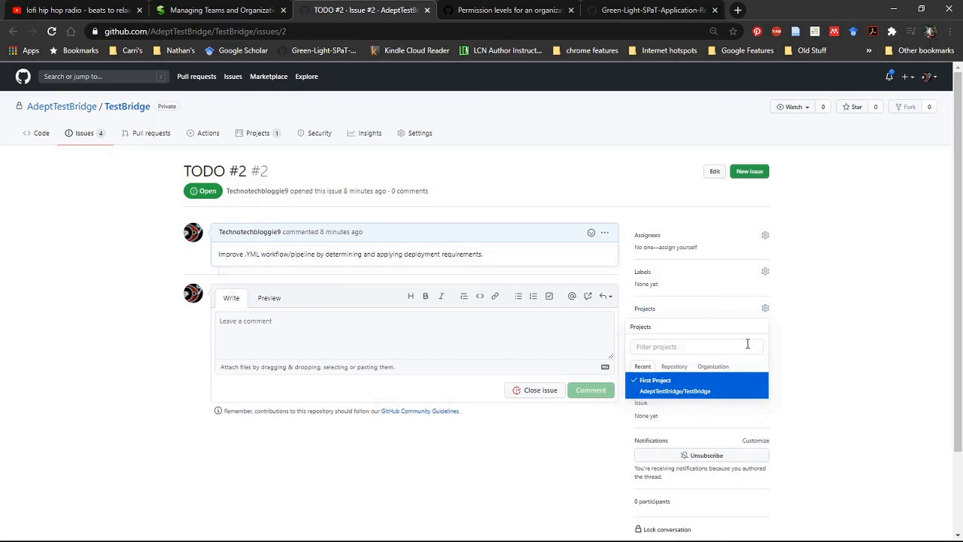
left_click(892, 254)
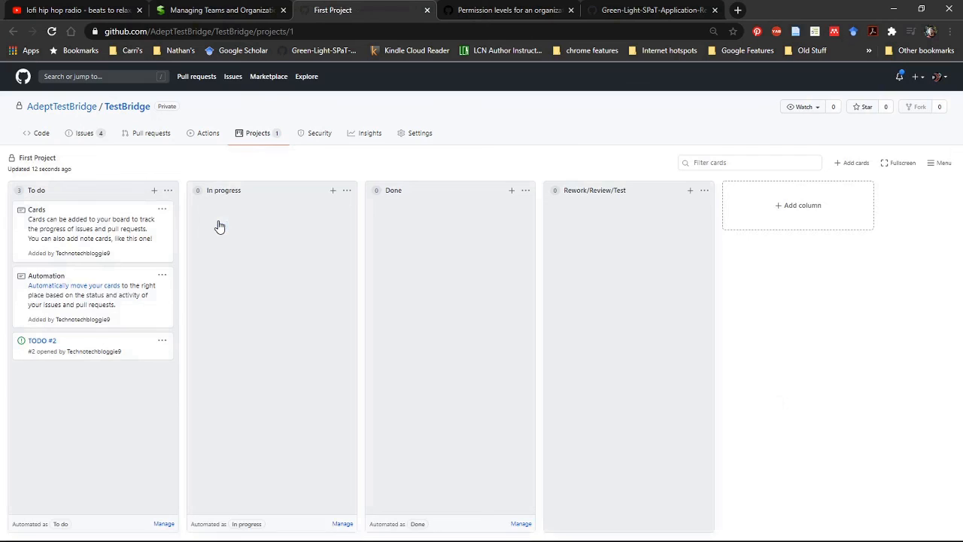
Open the TODO #1 issue from the issue list and assign it to First Project.
left_click(86, 135)
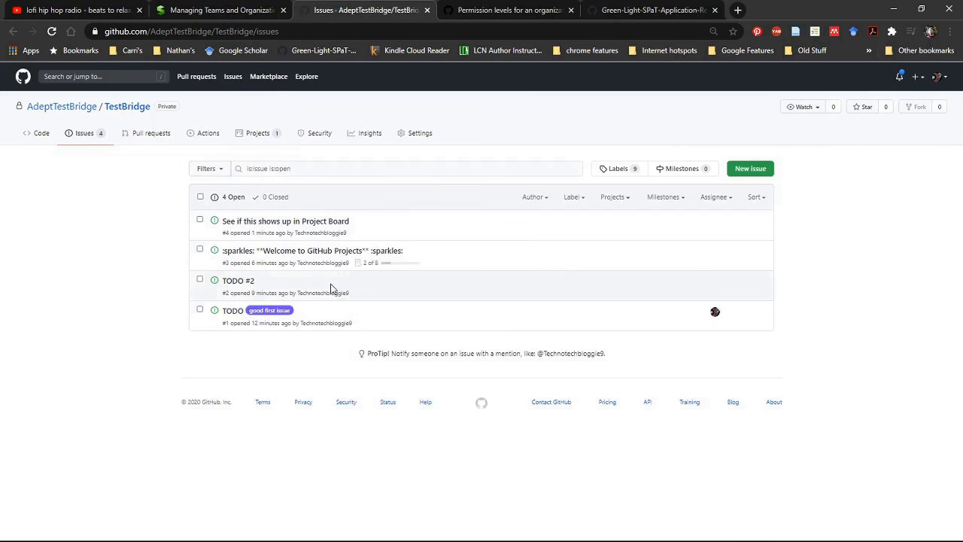
left_click(236, 316)
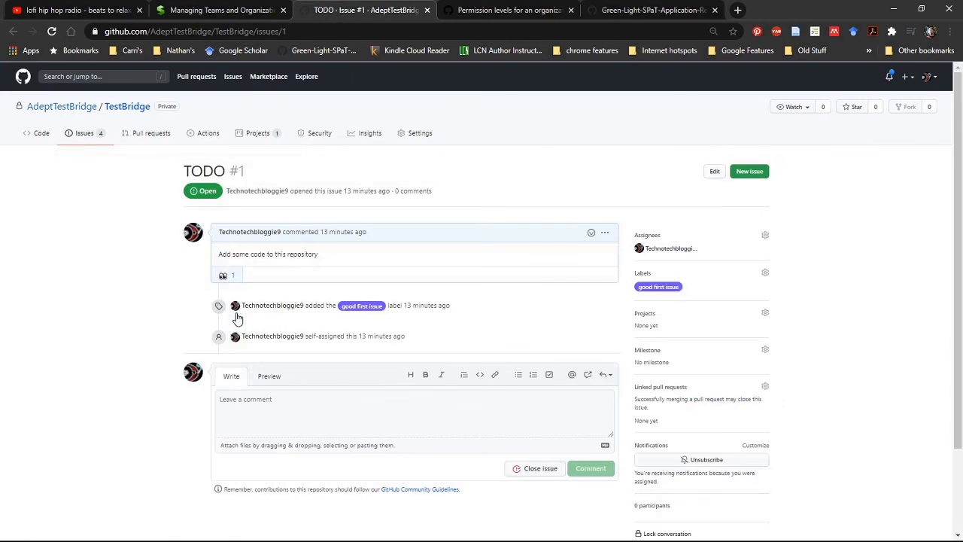
left_click(765, 314)
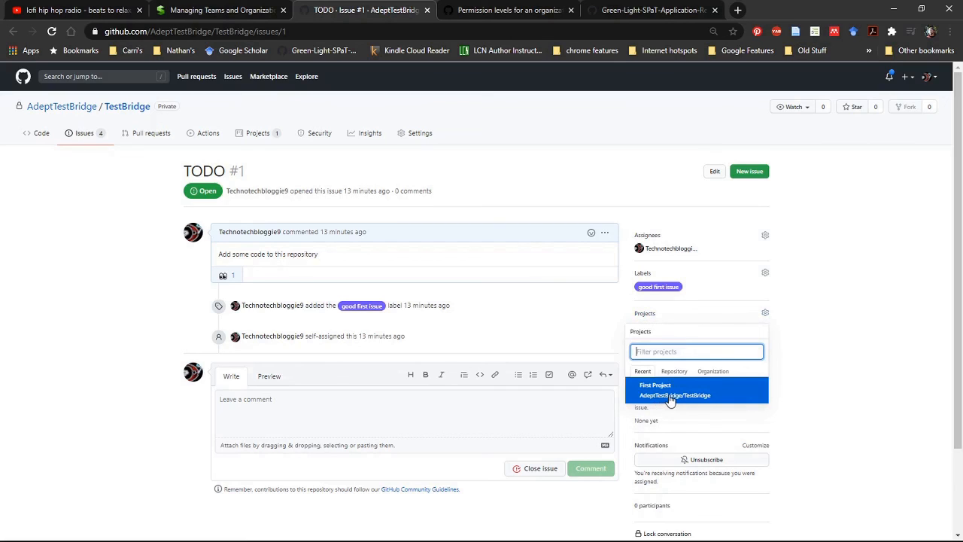
left_click(671, 398)
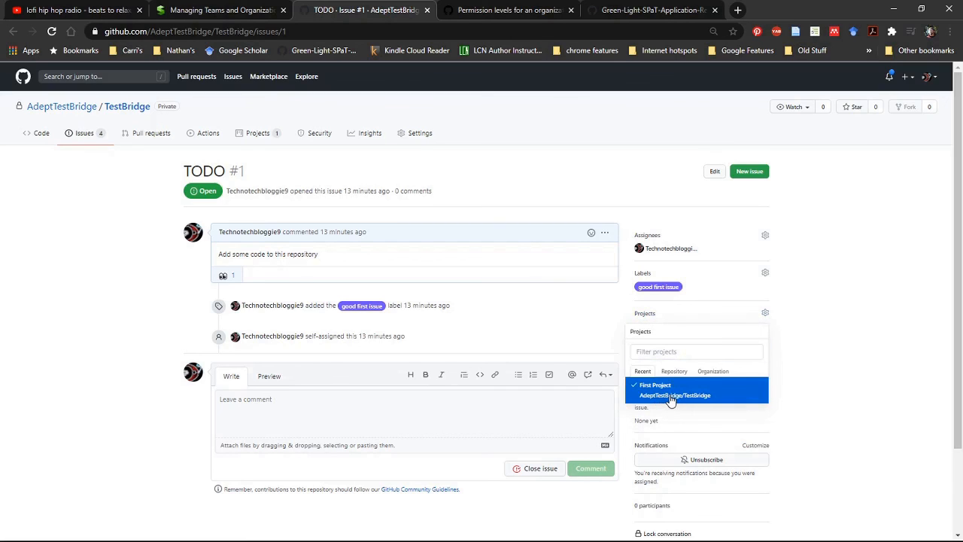
scroll(701, 475, "down", 1)
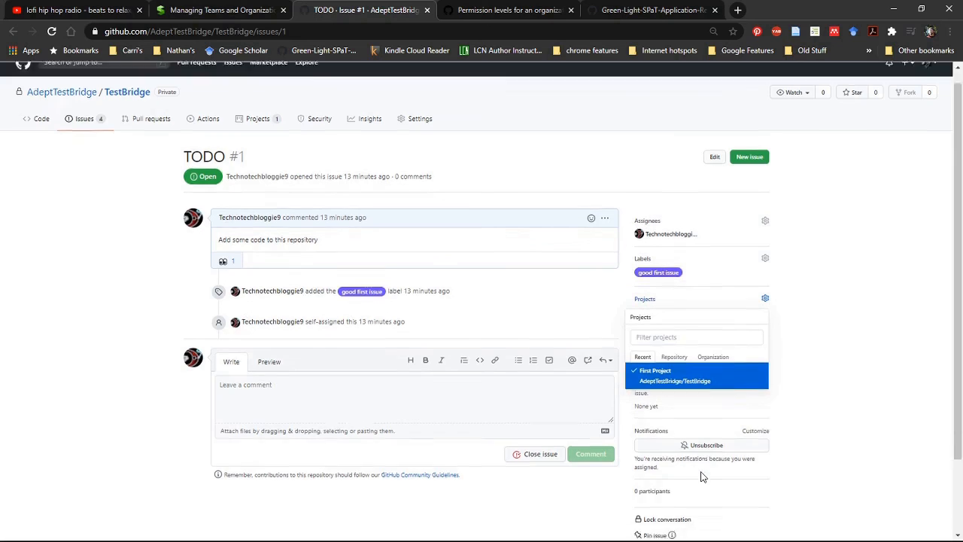
scroll(701, 476, "down", 2)
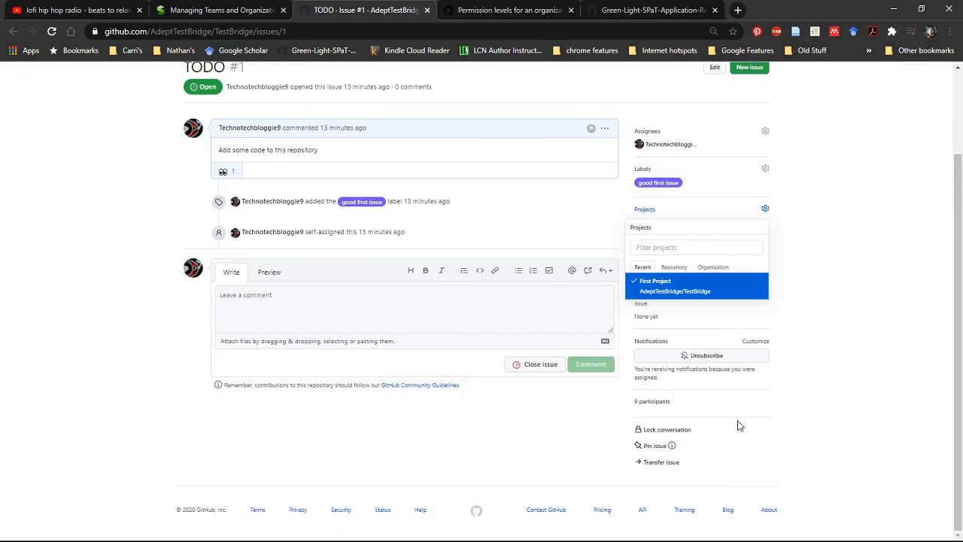
scroll(739, 424, "up", 2)
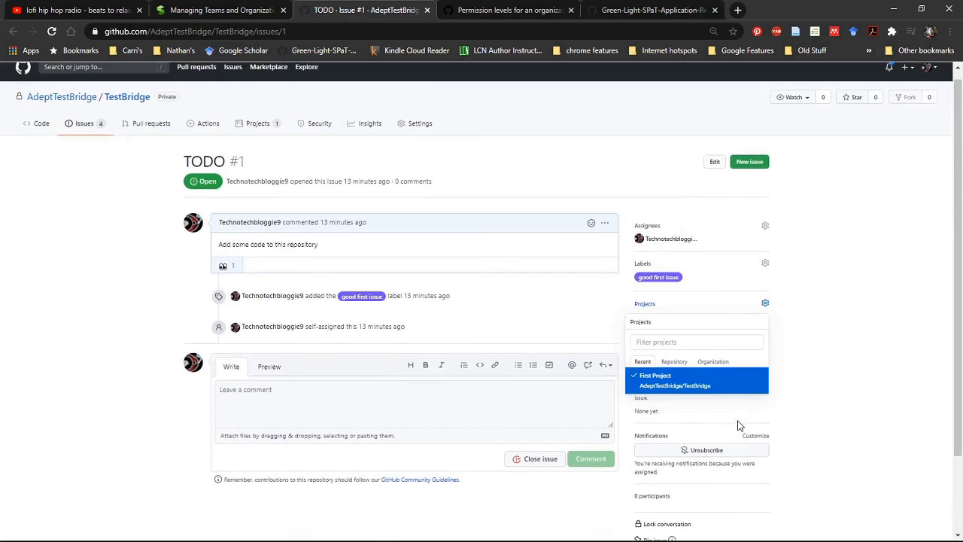
left_click(657, 377)
left_click(716, 164)
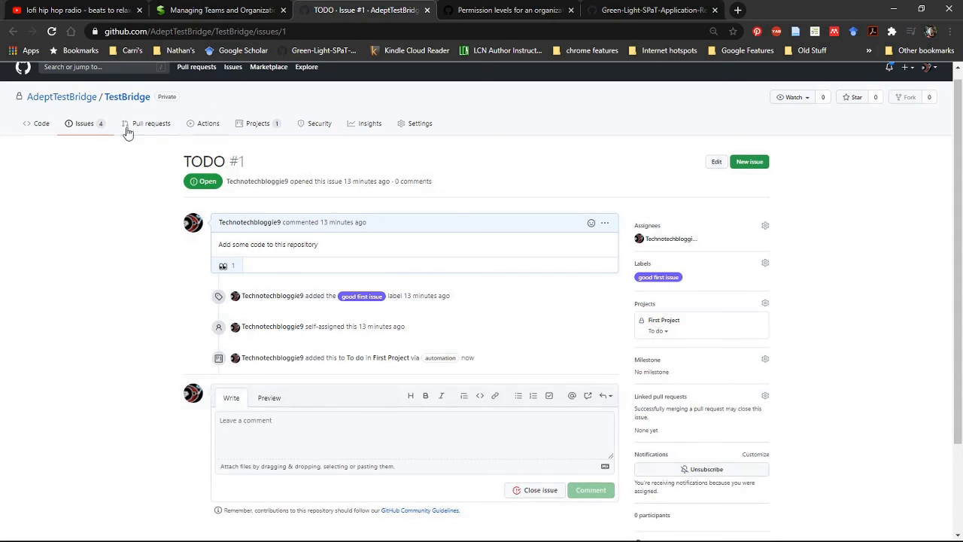
Return to the issue list, look at its project filter, and open the First Project board to check for TODO #1.
left_click(94, 126)
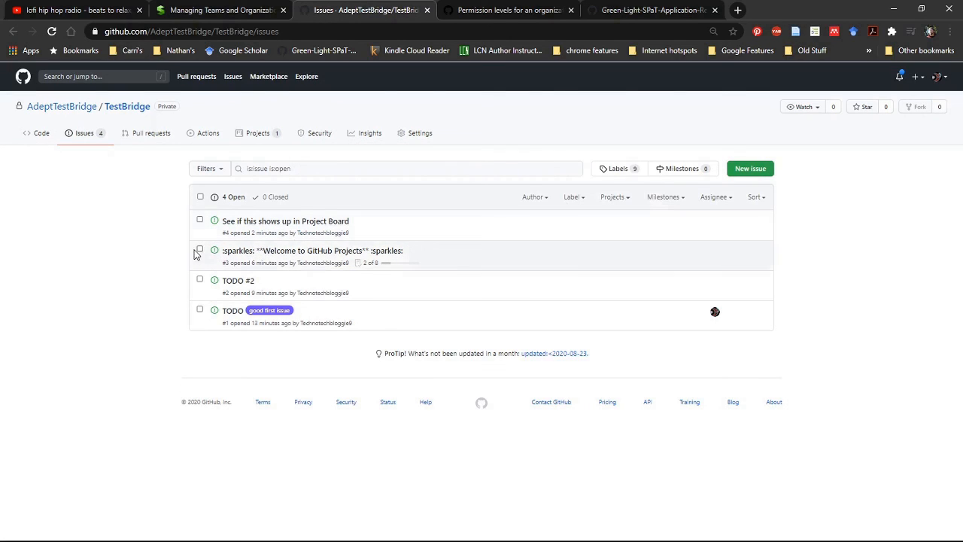
left_click(616, 198)
left_click(527, 271)
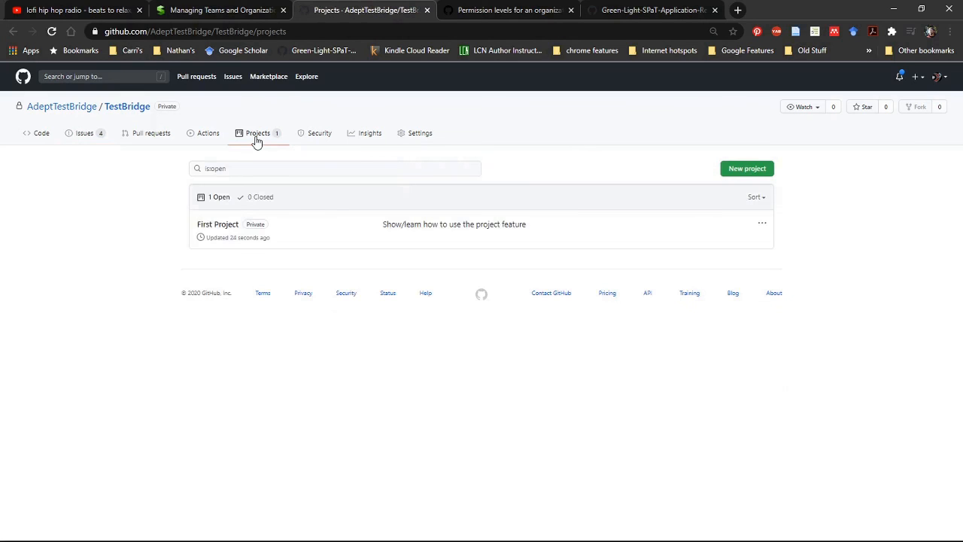
left_click(229, 224)
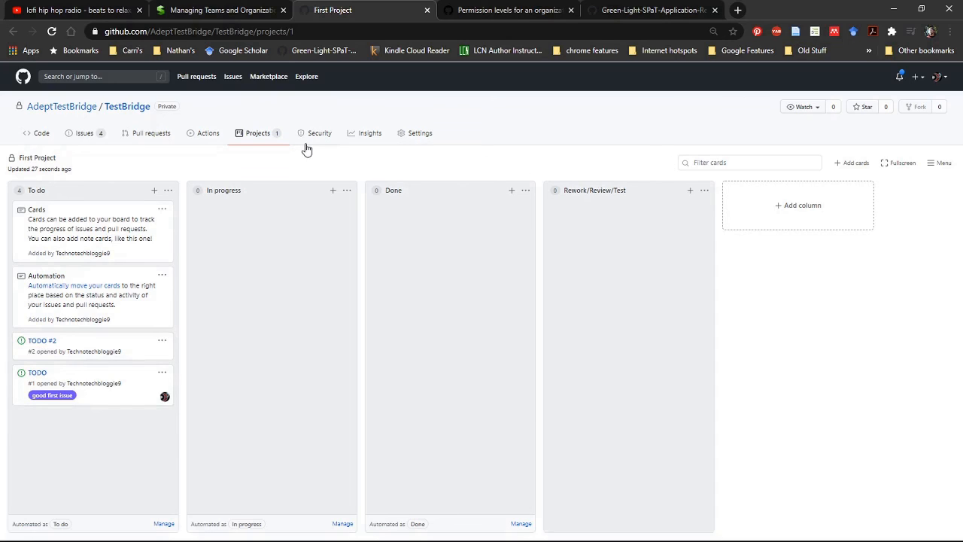
View the repository's Insights dependency graph page and its general settings.
left_click(369, 133)
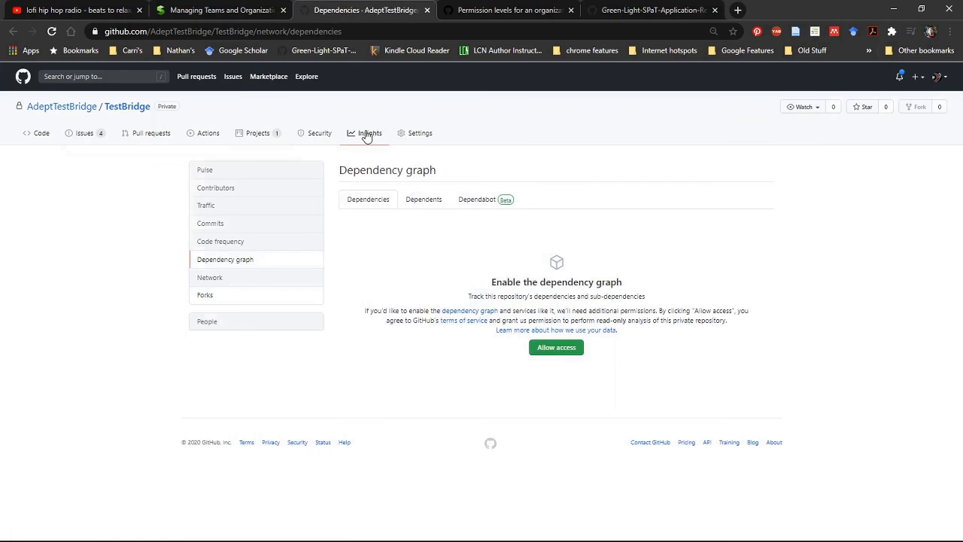
left_click(414, 135)
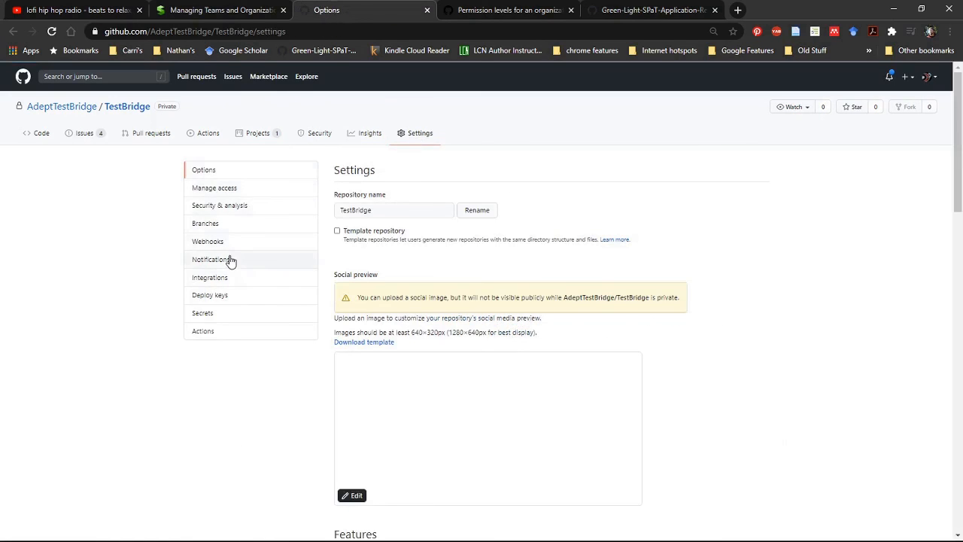
Examine the payload URL, content type, secret and event options for a new webhook without adding it, and open the branch settings.
left_click(222, 250)
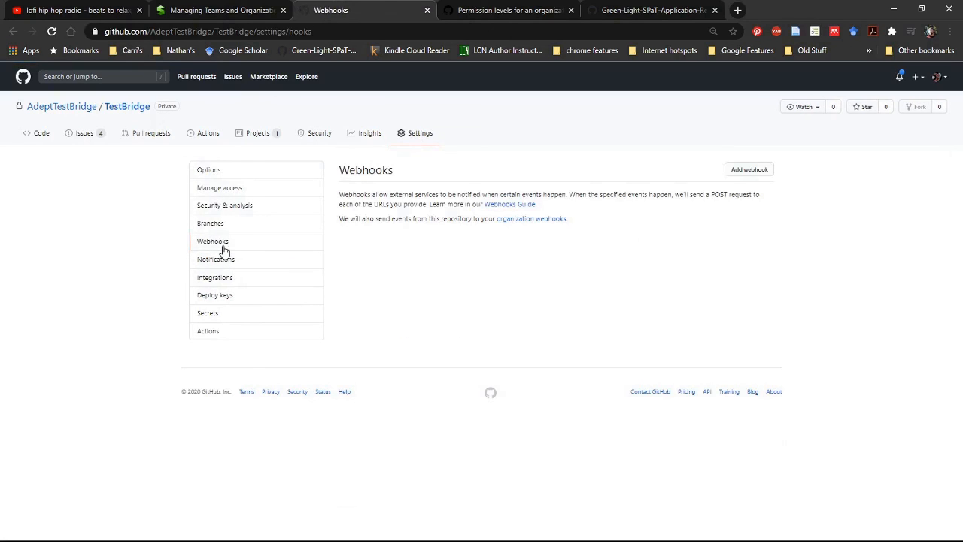
left_click(751, 173)
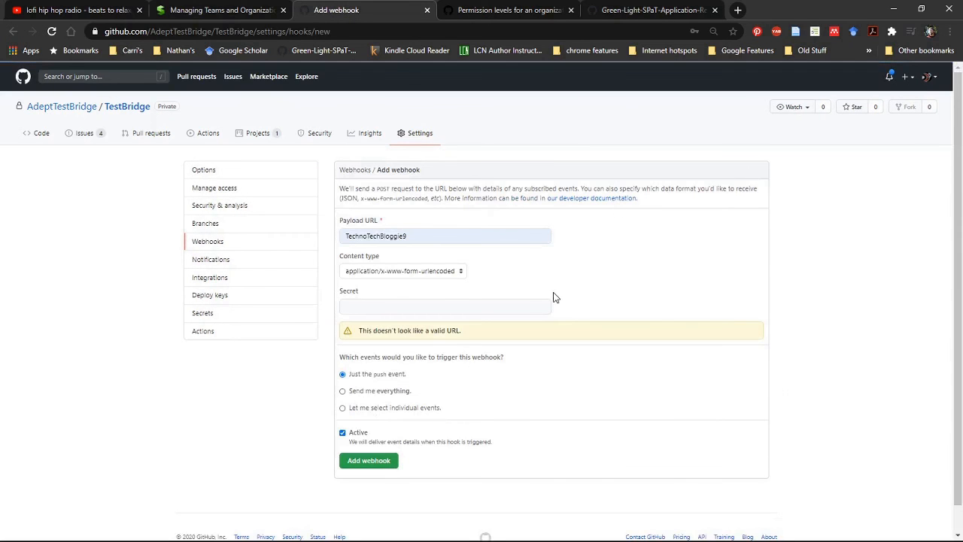
scroll(553, 297, "down", 1)
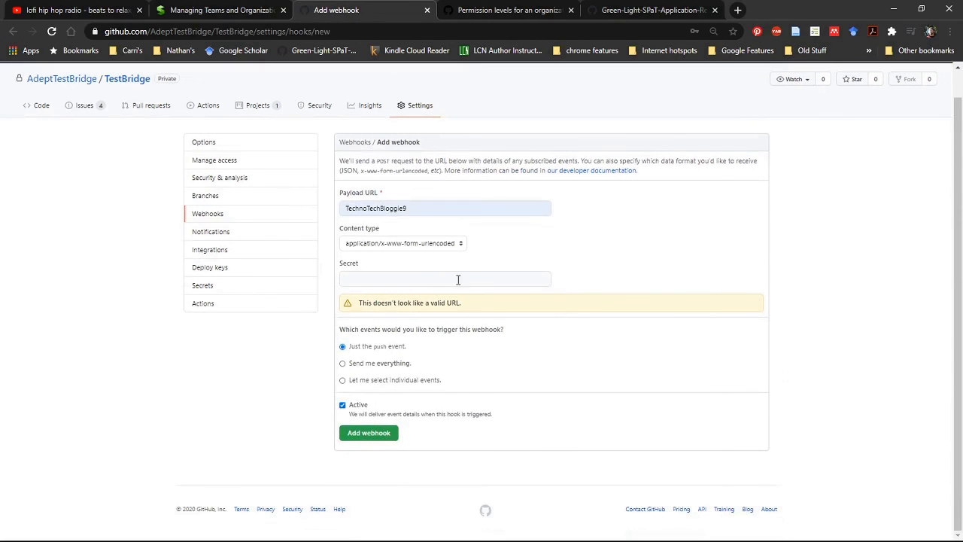
left_click(468, 280)
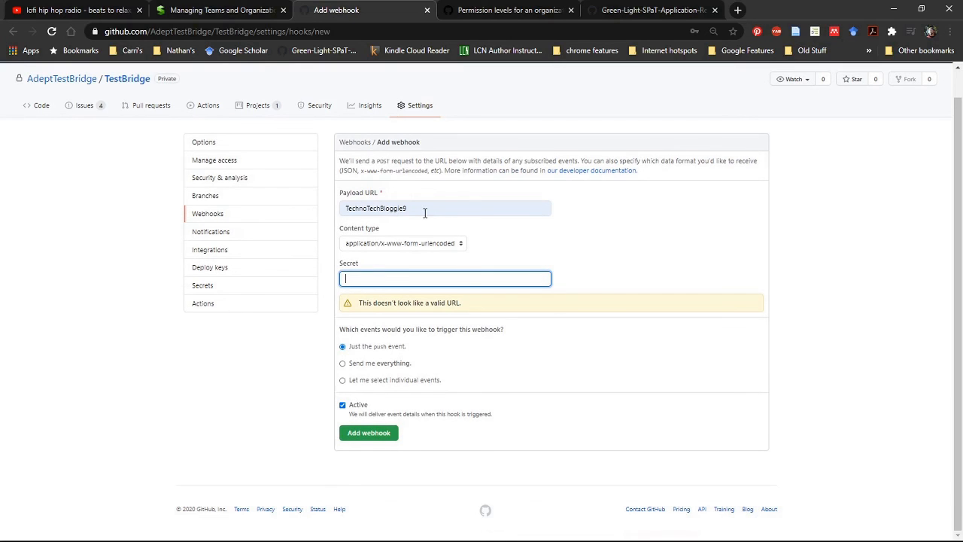
left_click_drag(429, 211, 339, 210)
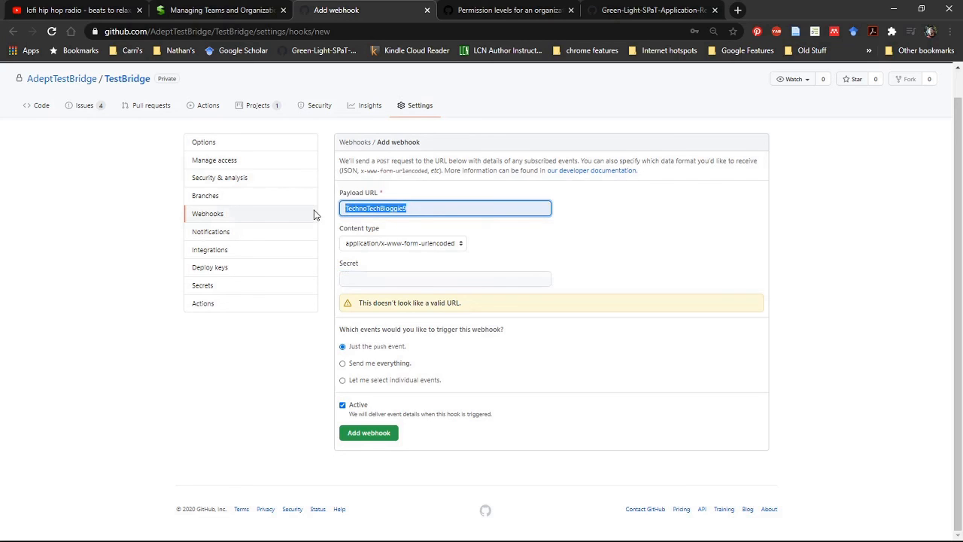
left_click(471, 194)
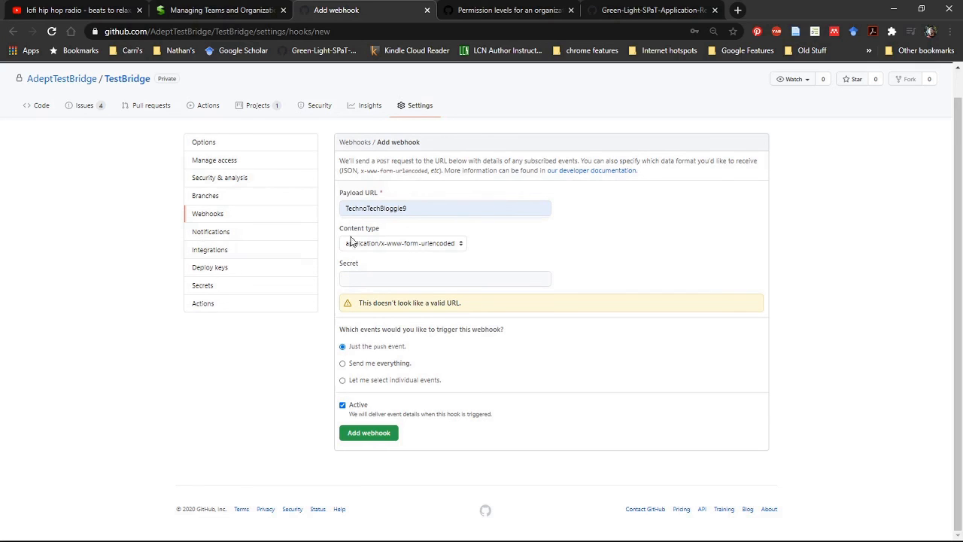
left_click(231, 198)
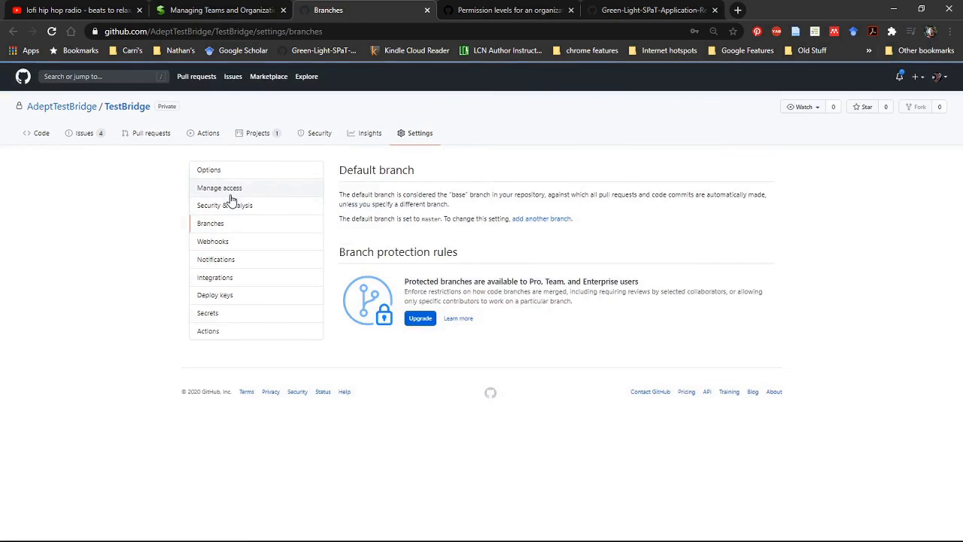